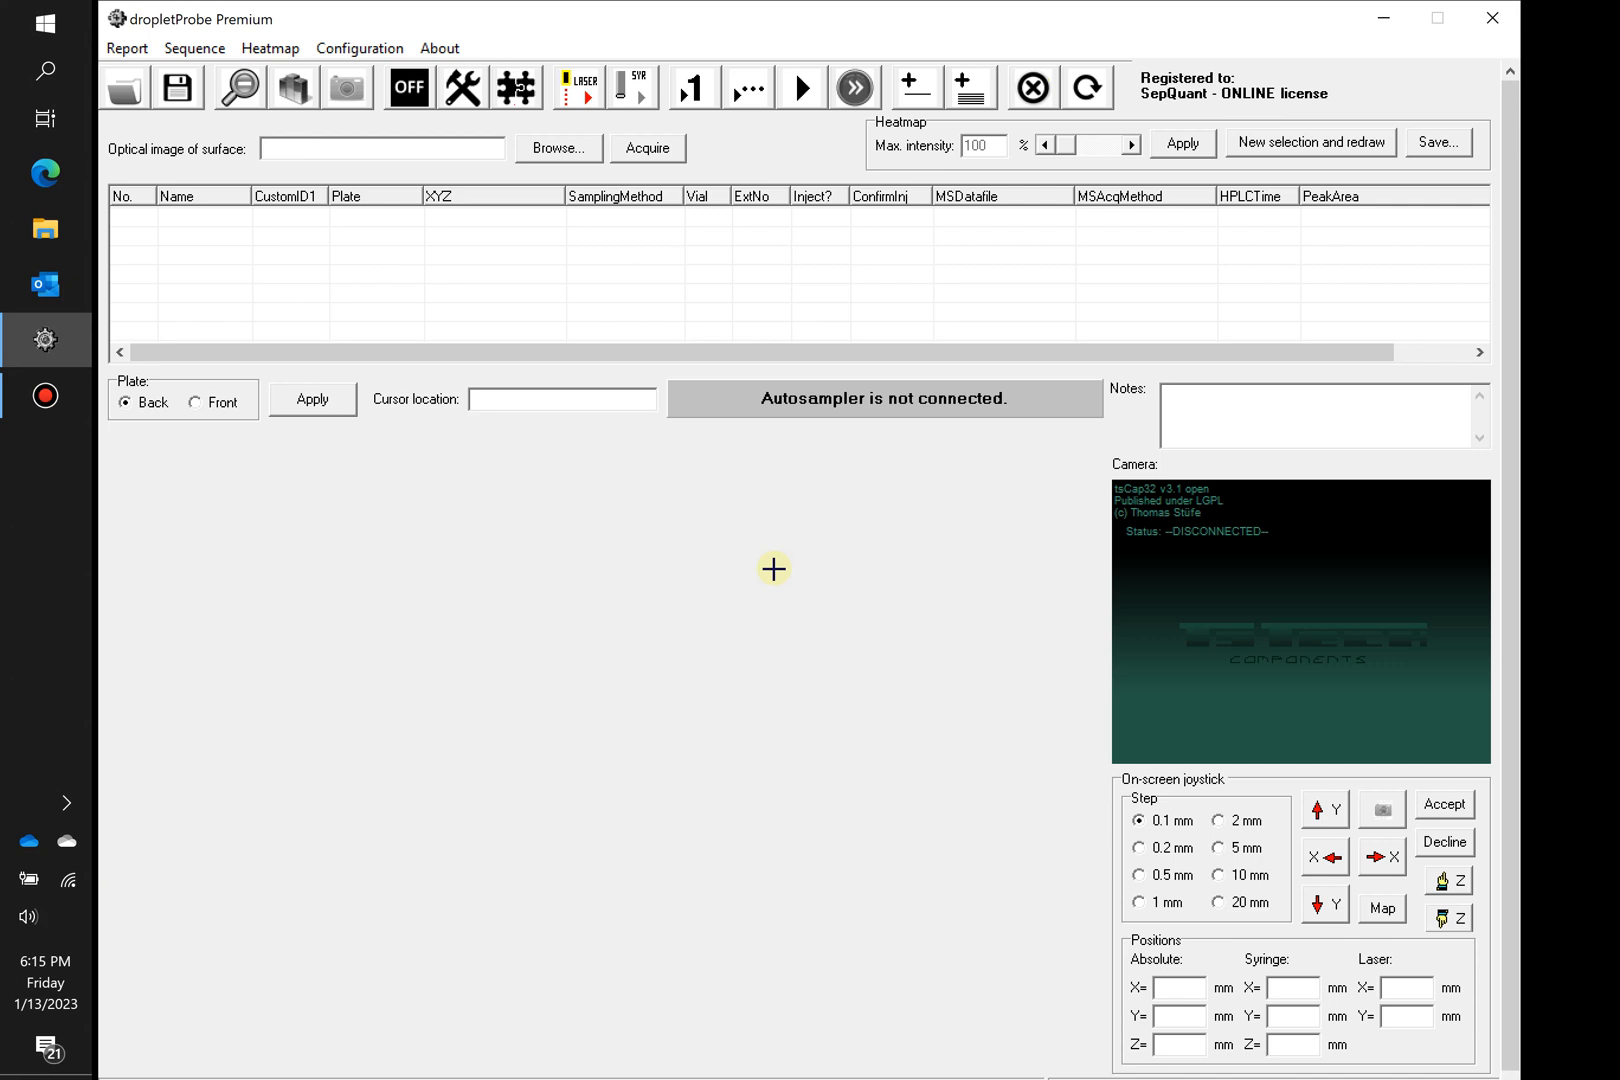
Step: Connect the camera through the Hauppauge Cx23100 Video Capture device and initialize the autosampler connection
right_click(1319, 611)
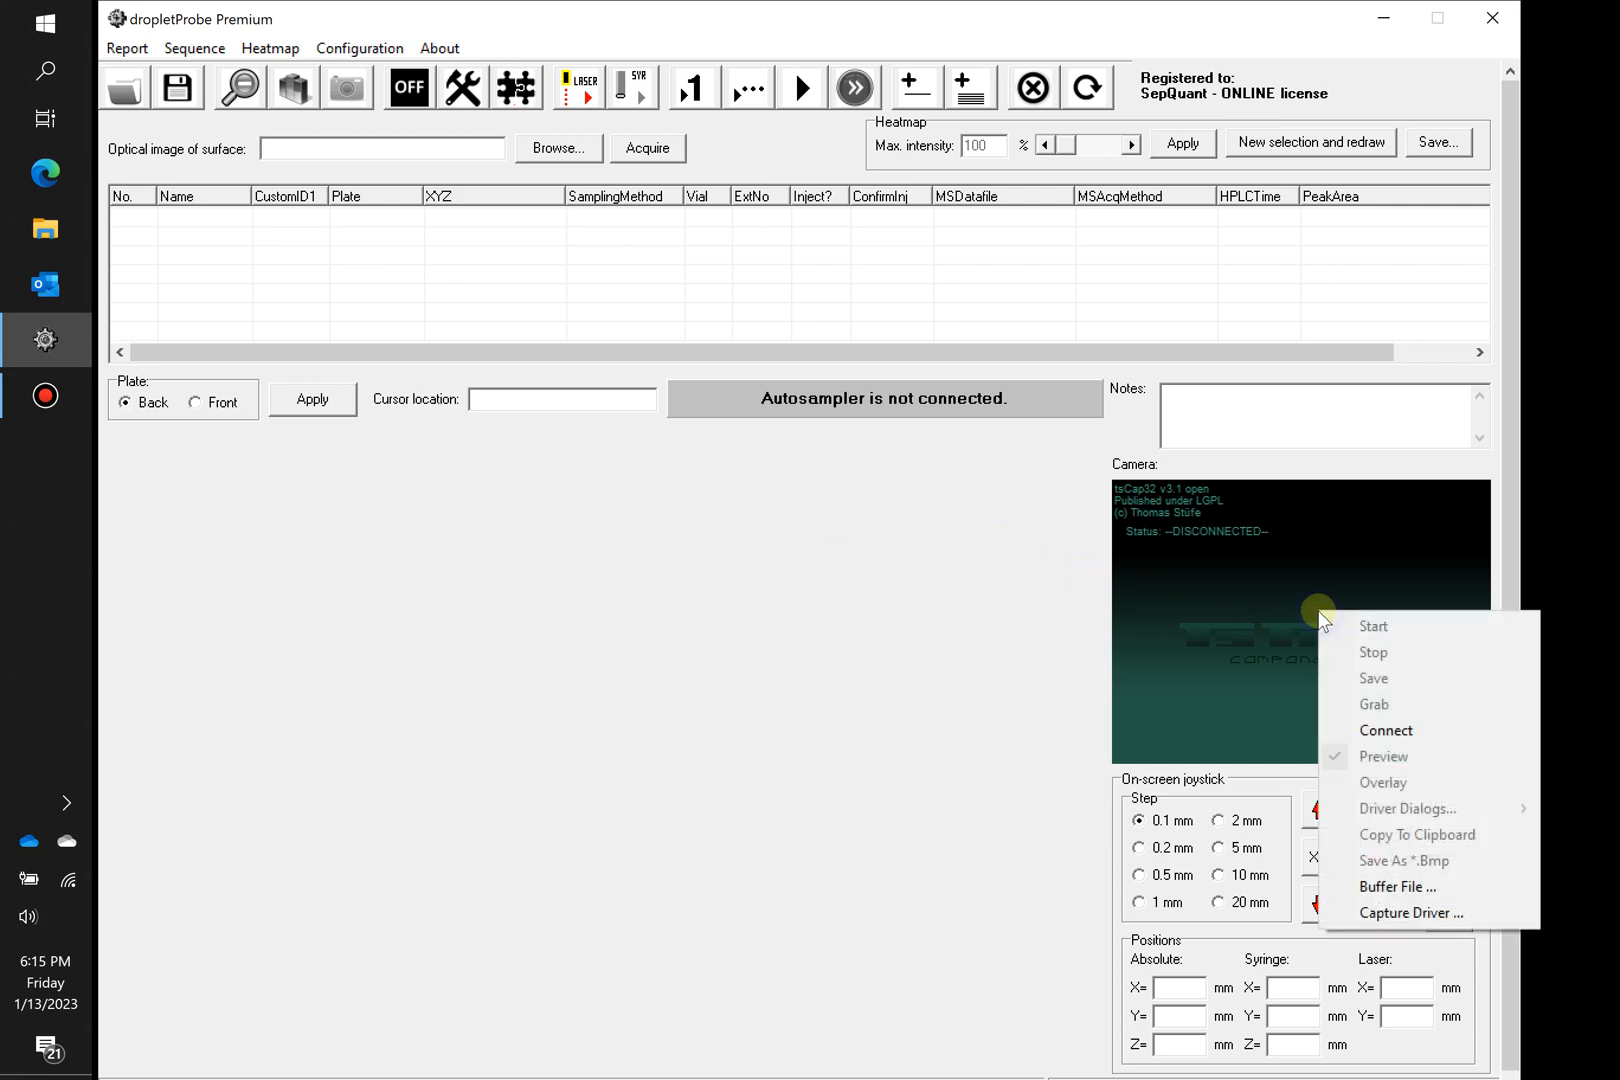
left_click(1382, 732)
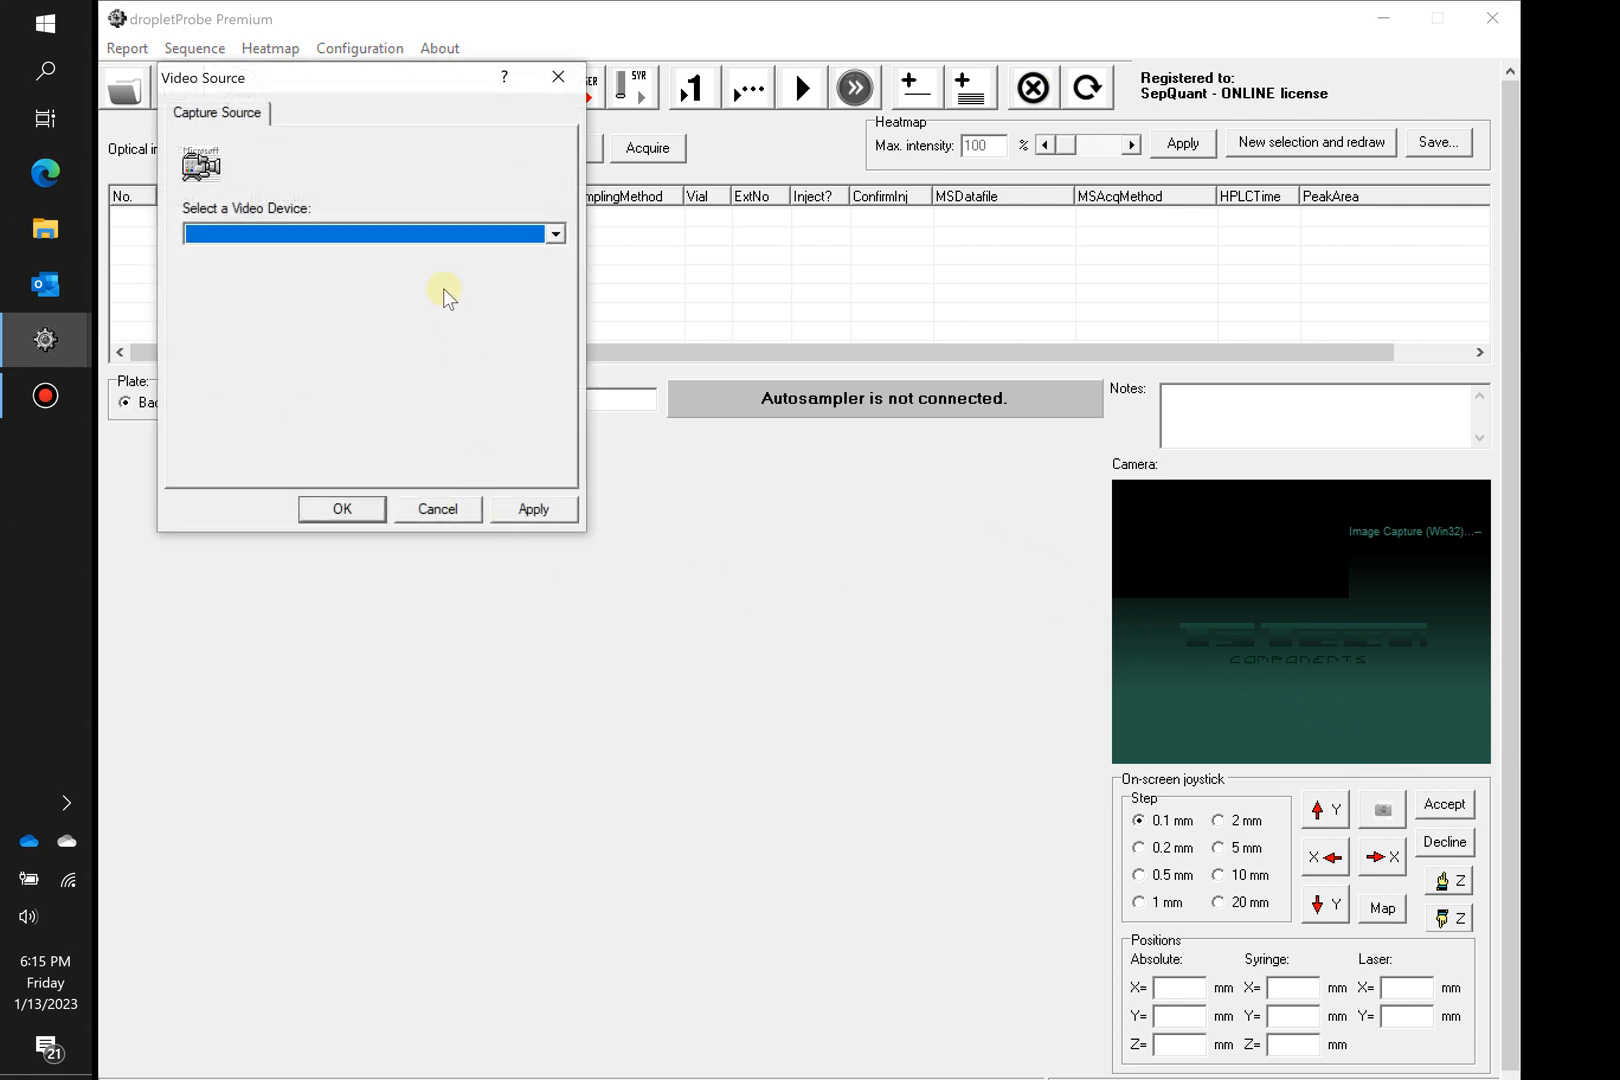
left_click(427, 233)
left_click(375, 279)
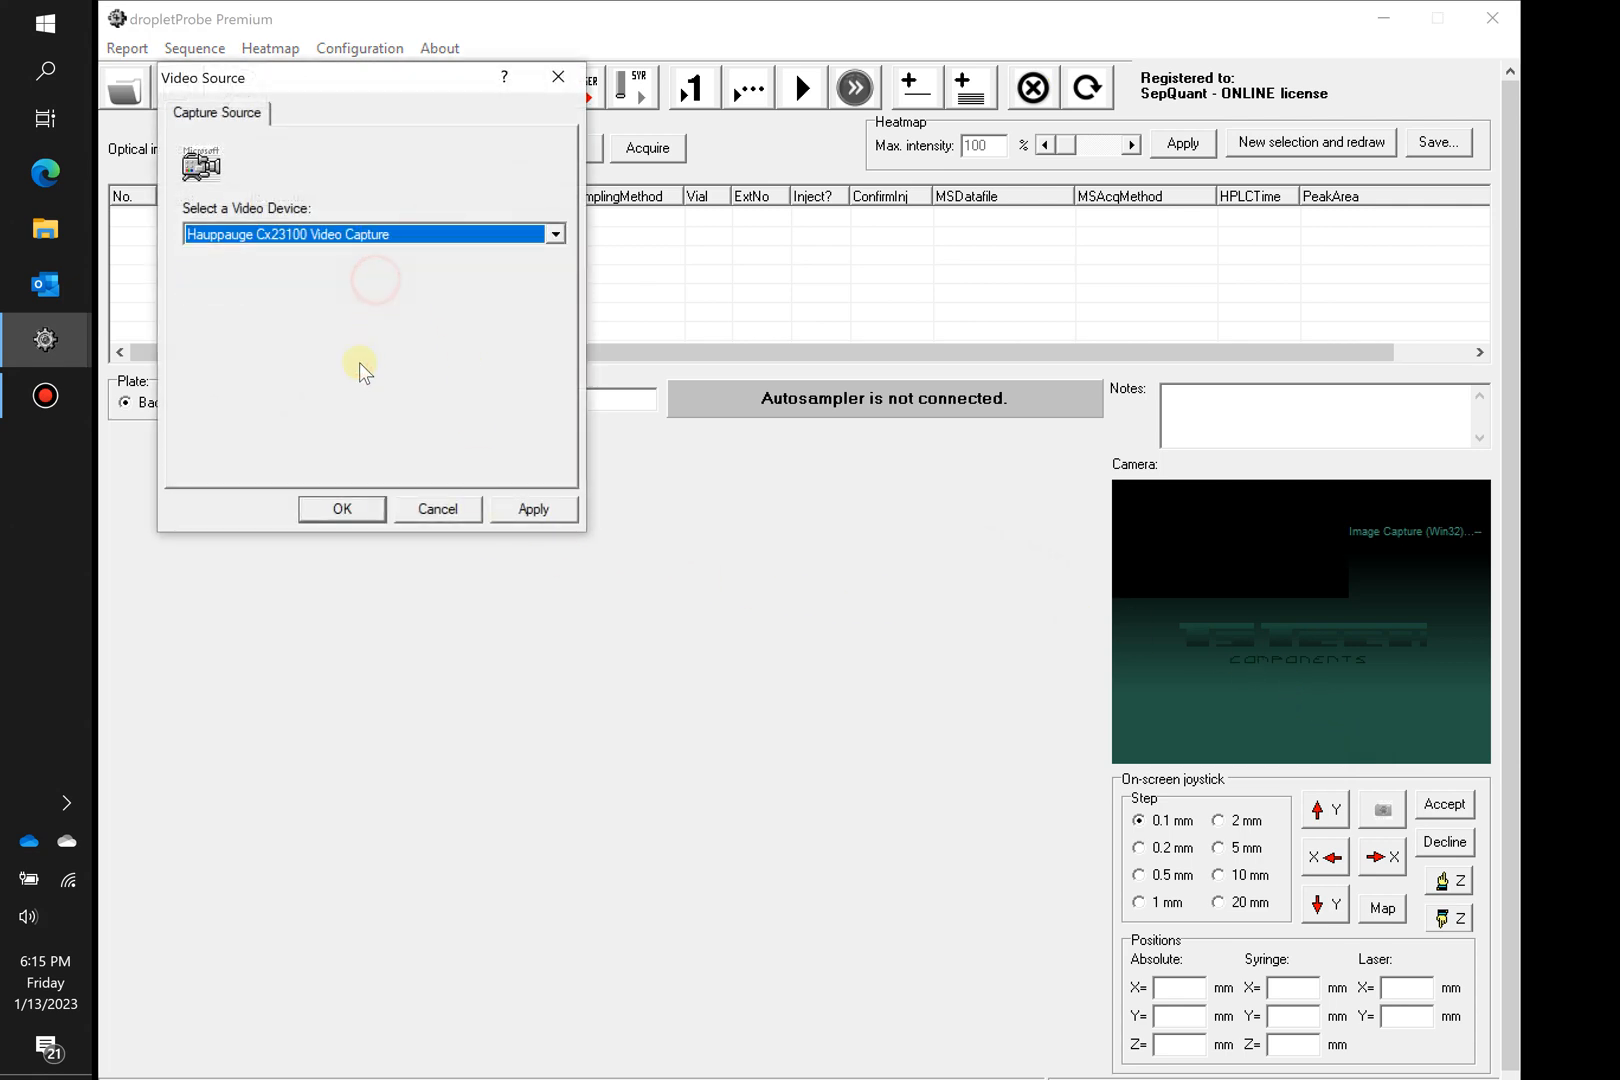
left_click(337, 520)
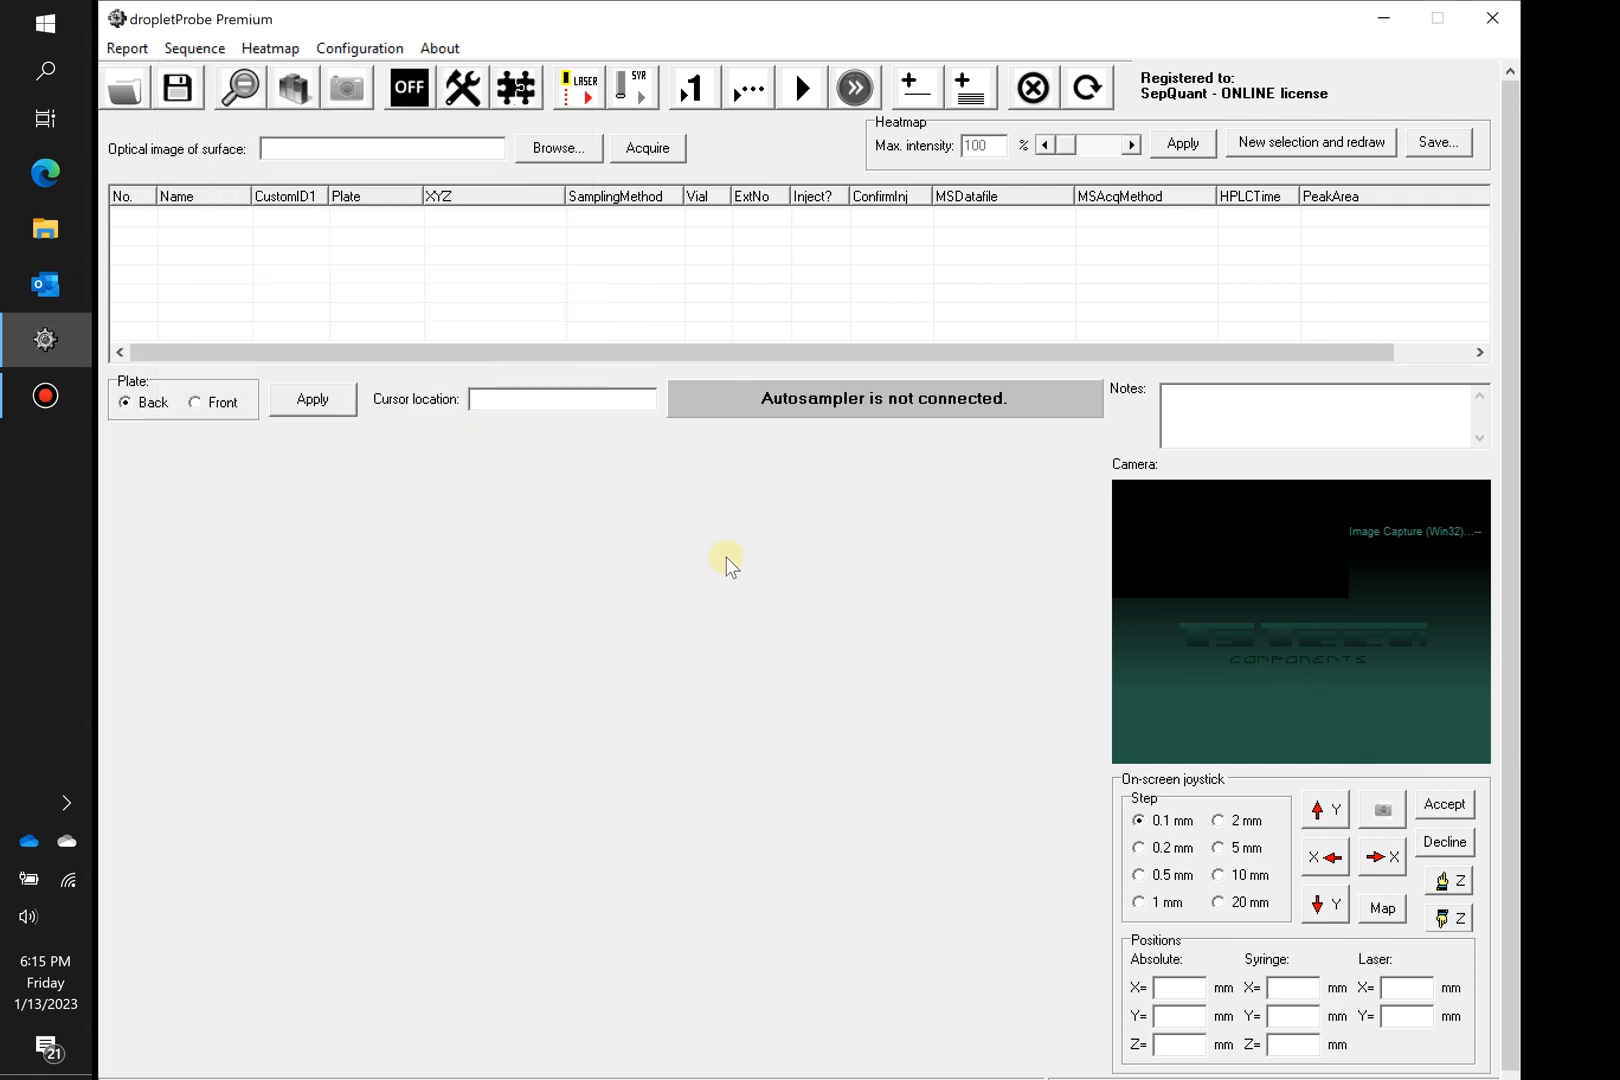
left_click(409, 90)
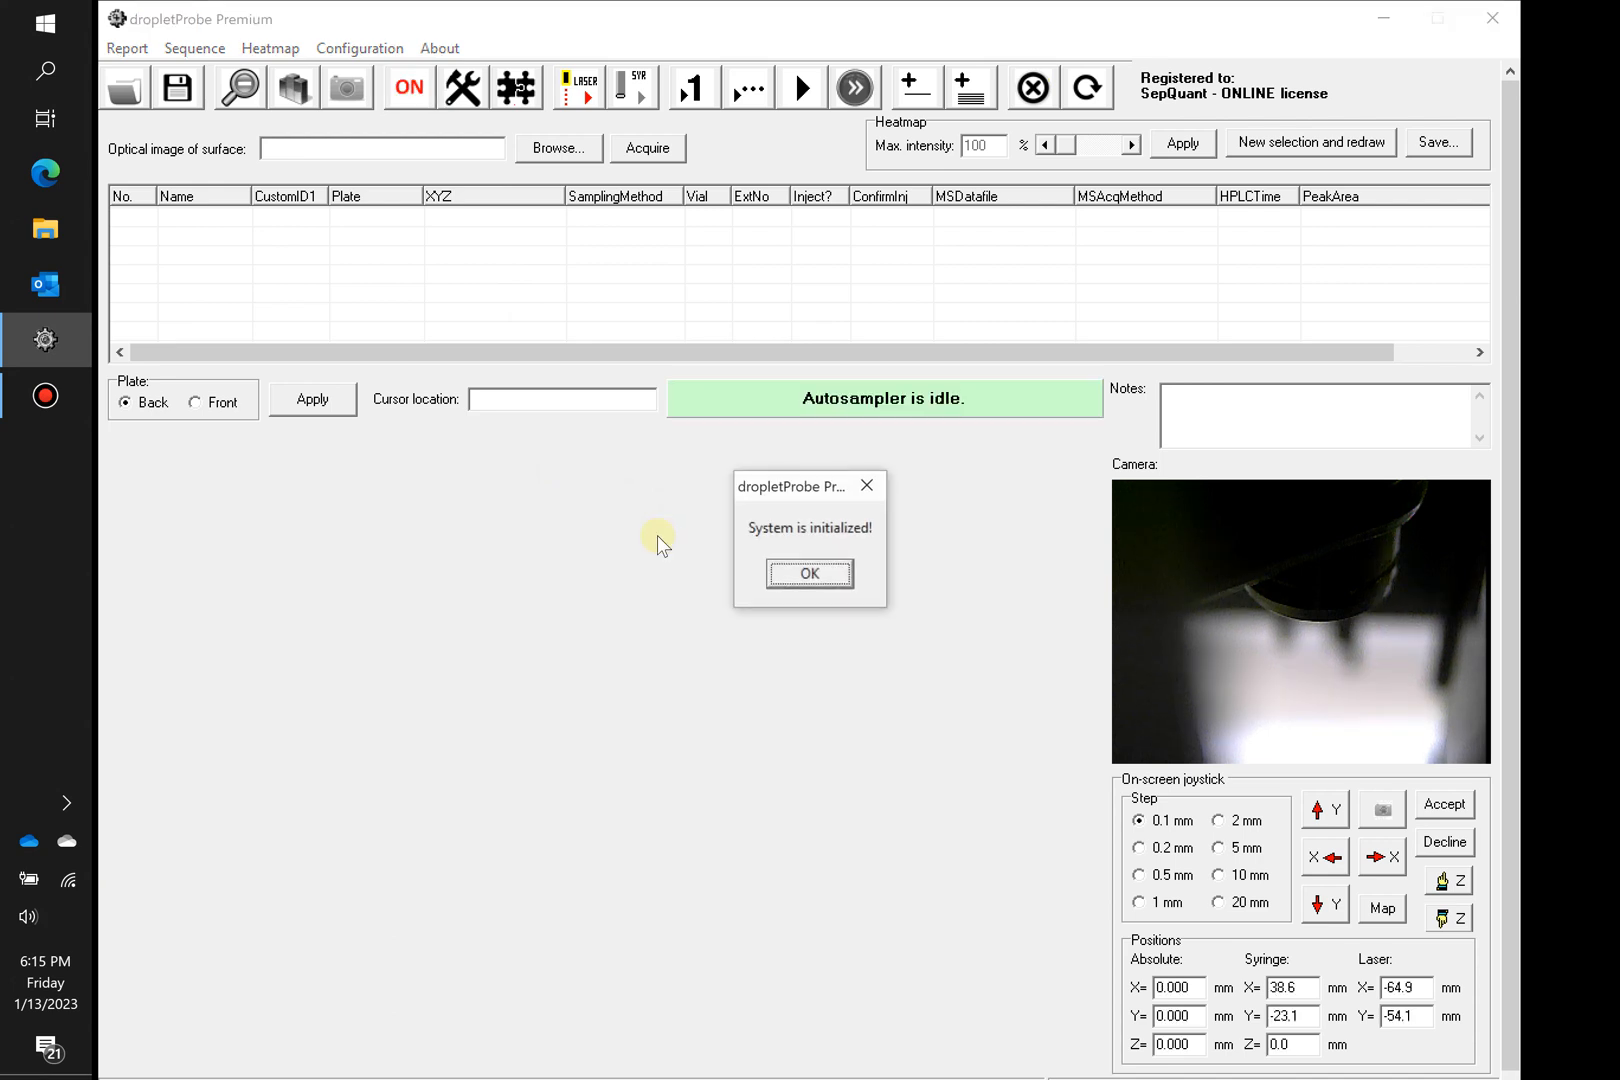
left_click(800, 572)
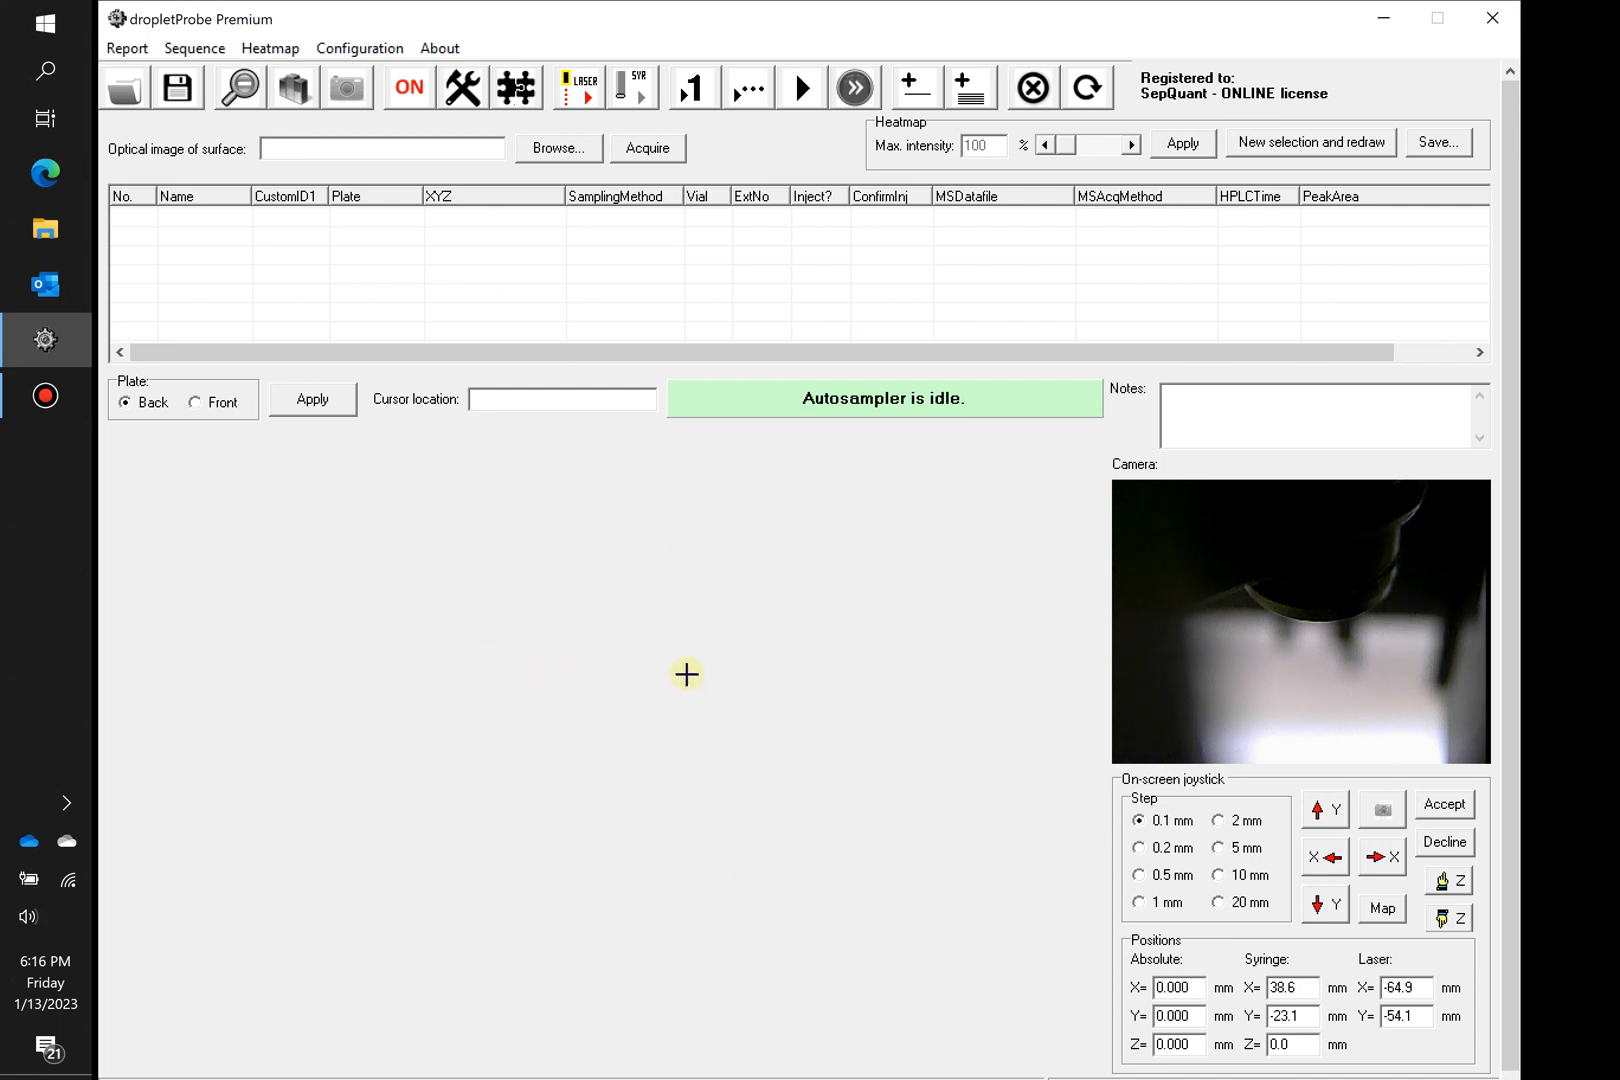
Step: Acquire an optical scan of the sample surface for the Back plate
left_click(650, 150)
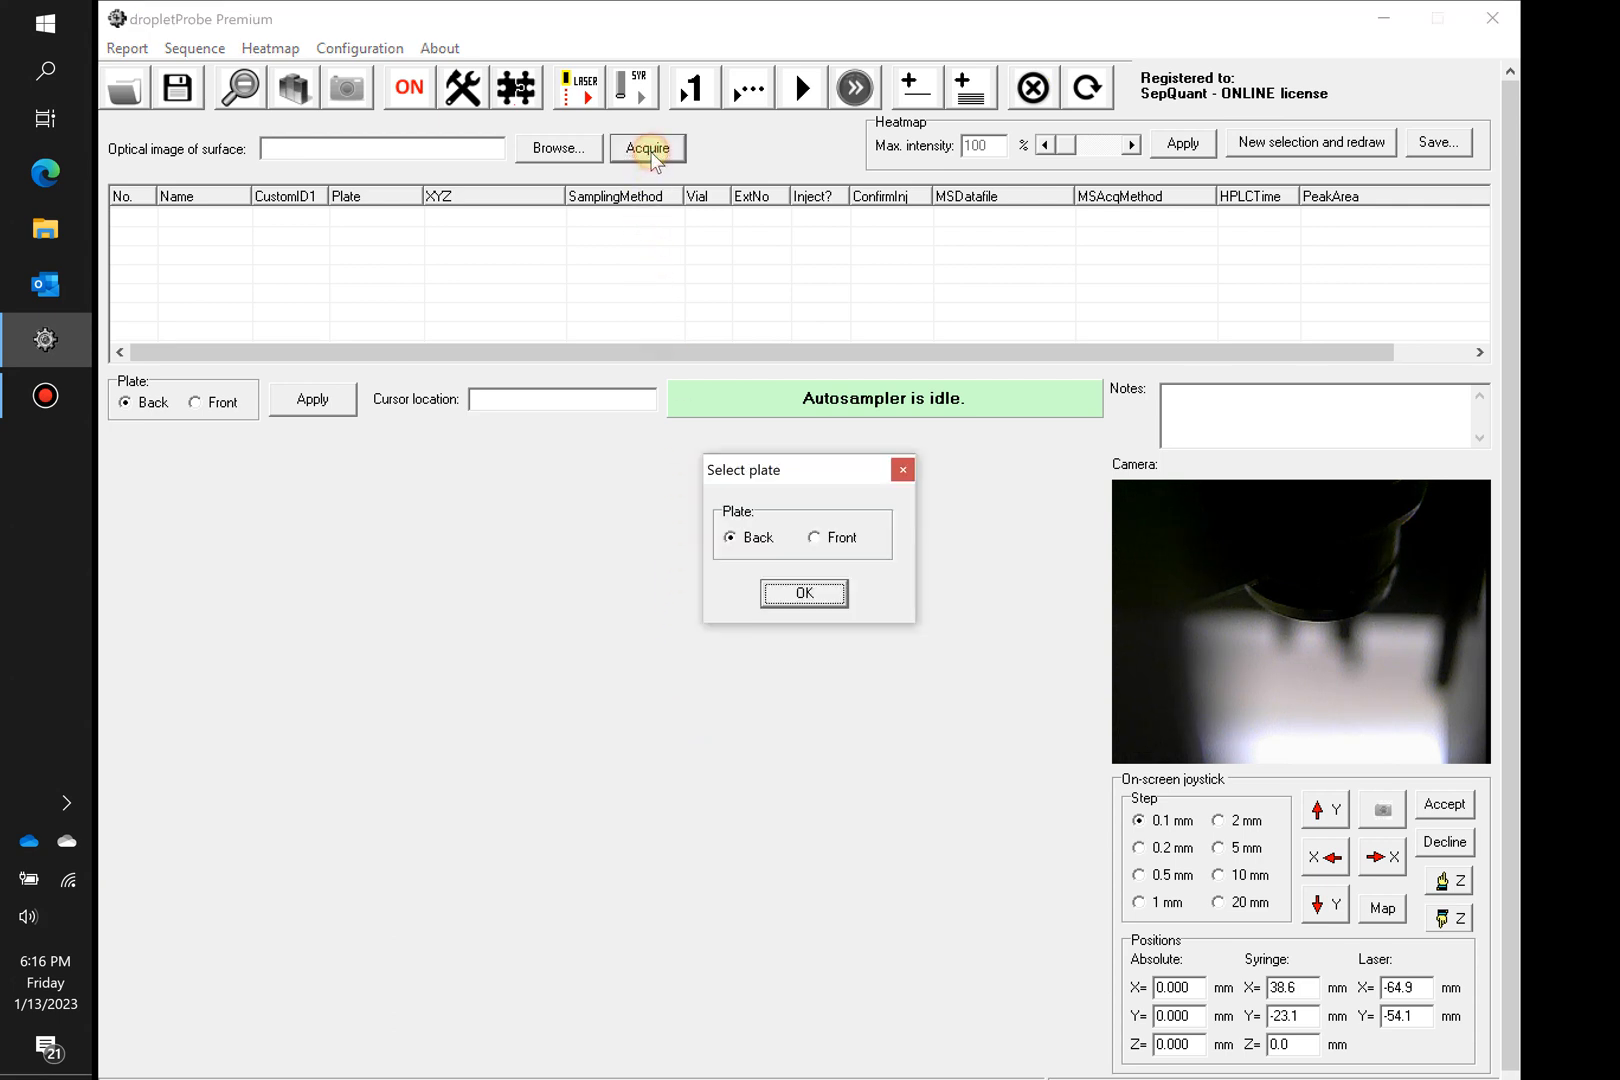
left_click(779, 532)
left_click(805, 598)
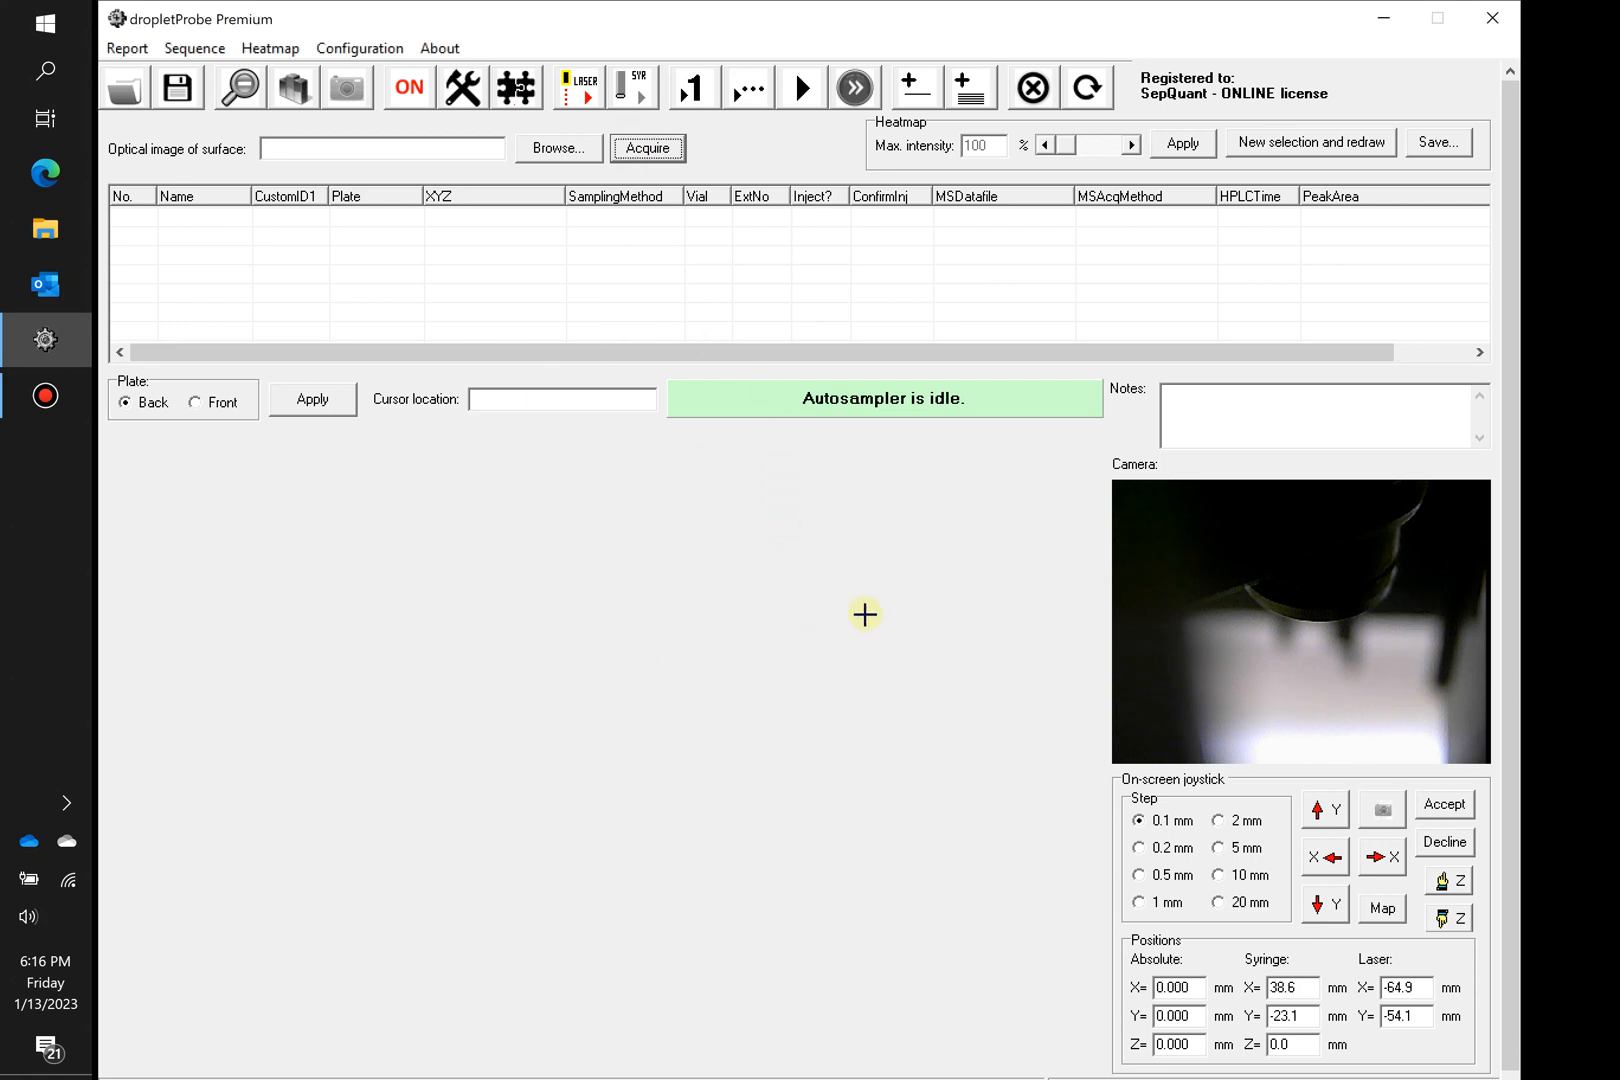
left_click(688, 640)
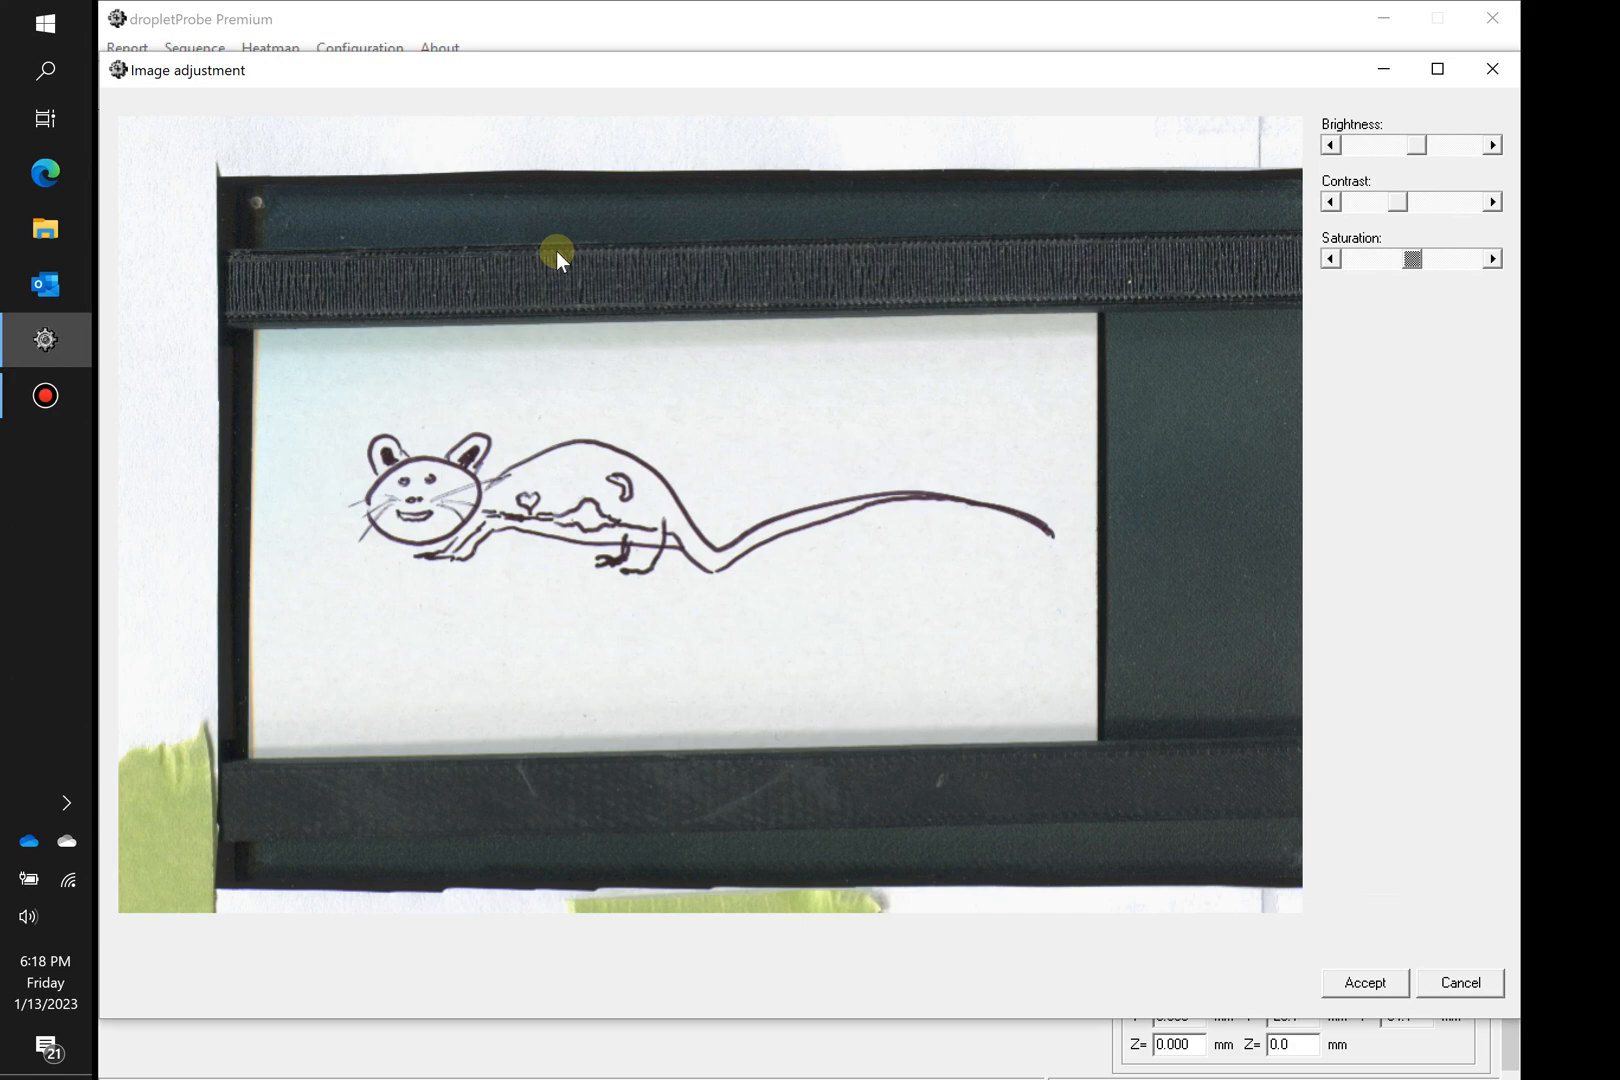
Step: Slightly raise the scanned image's contrast, fine-tune its brightness, and accept the adjusted image
left_click(1409, 197)
left_click_drag(1414, 146, 1413, 146)
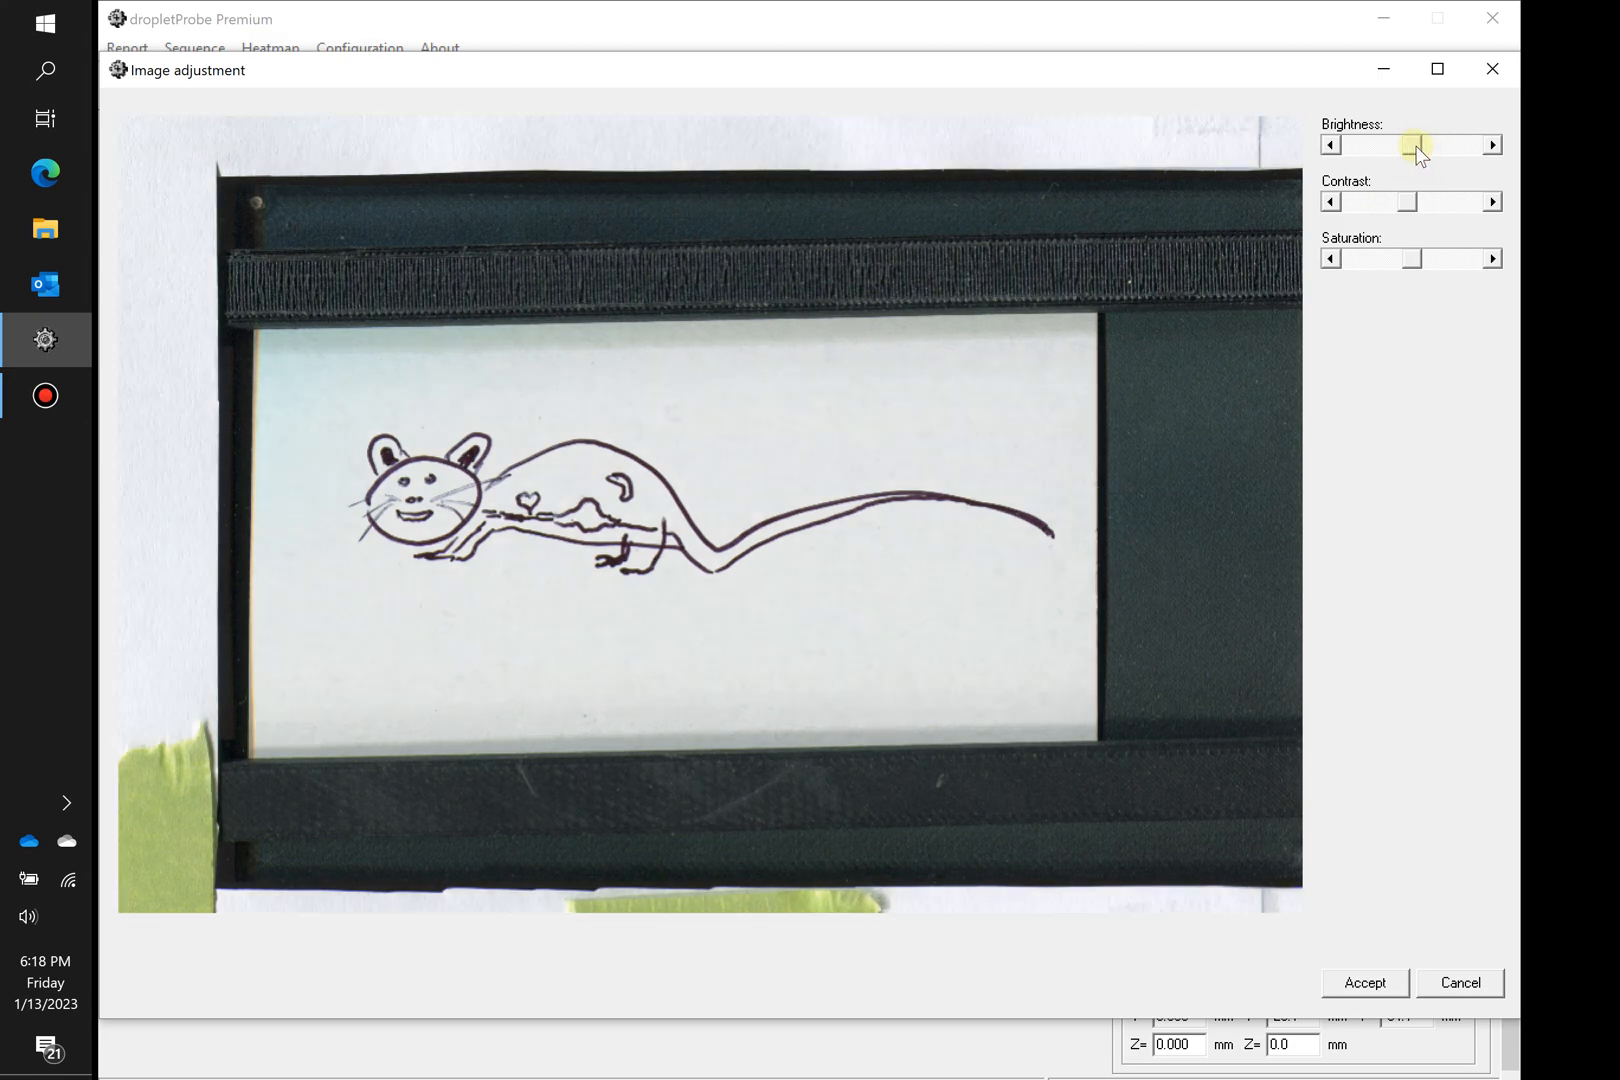
left_click(1386, 982)
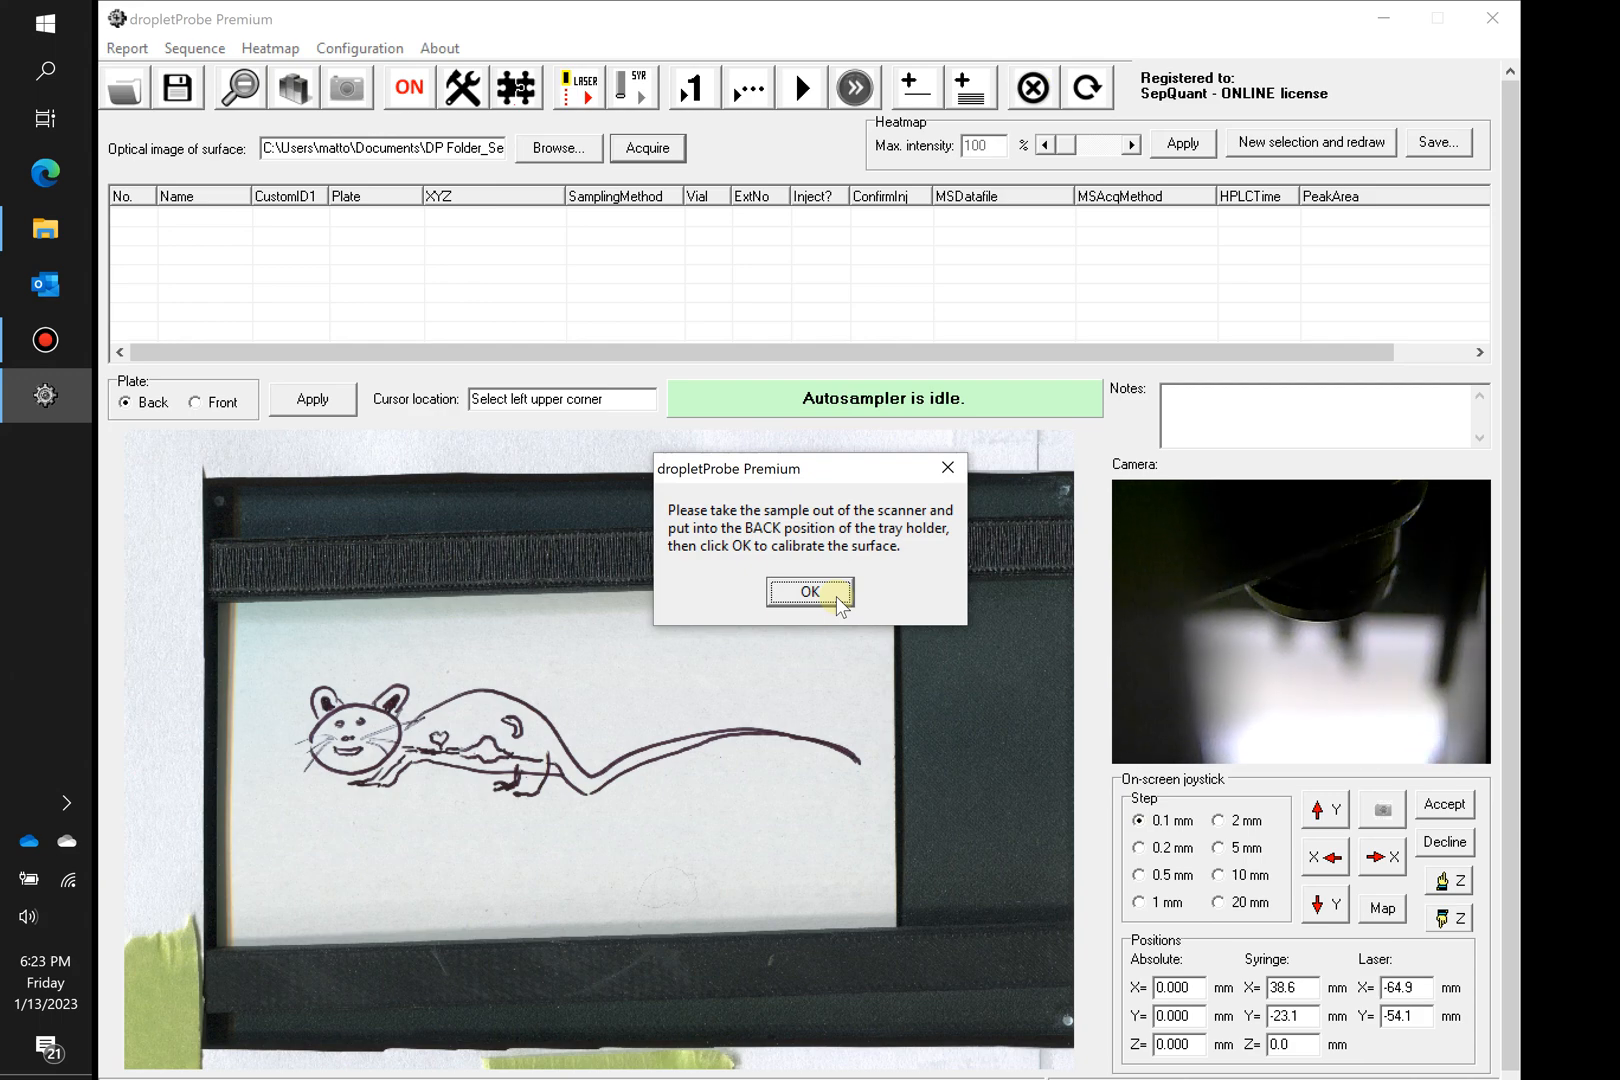
Step: Calibrate the scanned surface by marking the tray's upper-left and bottom-right corner reference points
left_click(810, 592)
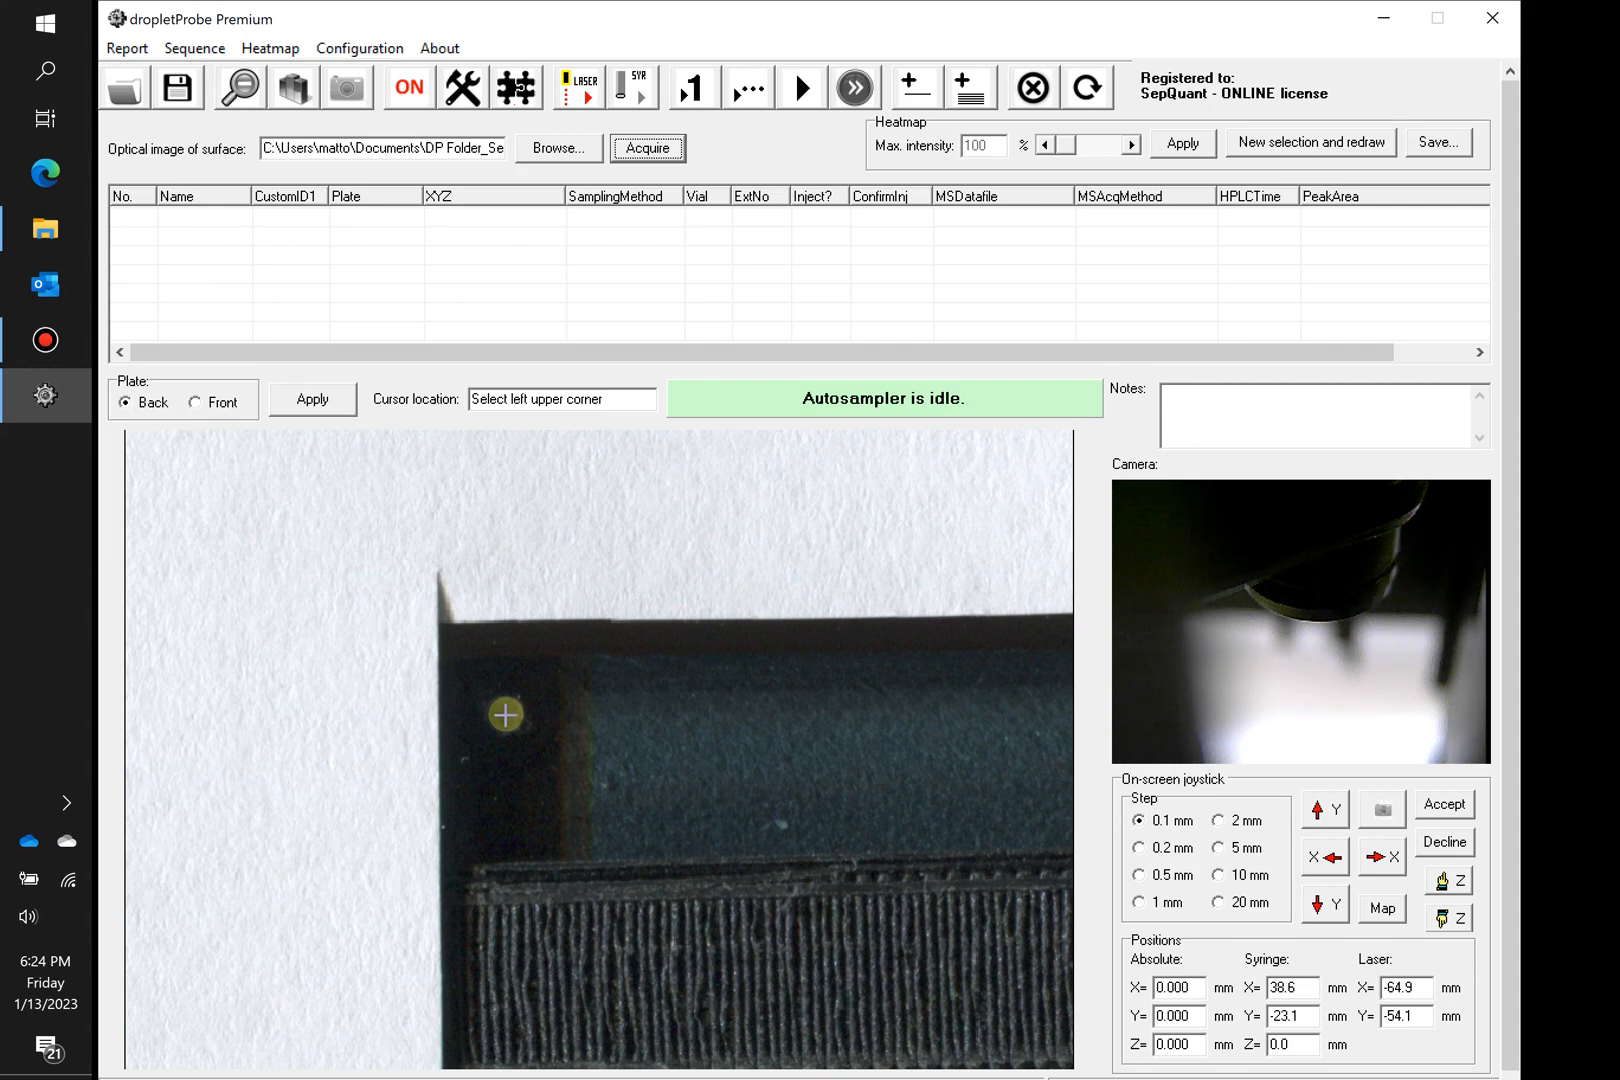
left_click(505, 710)
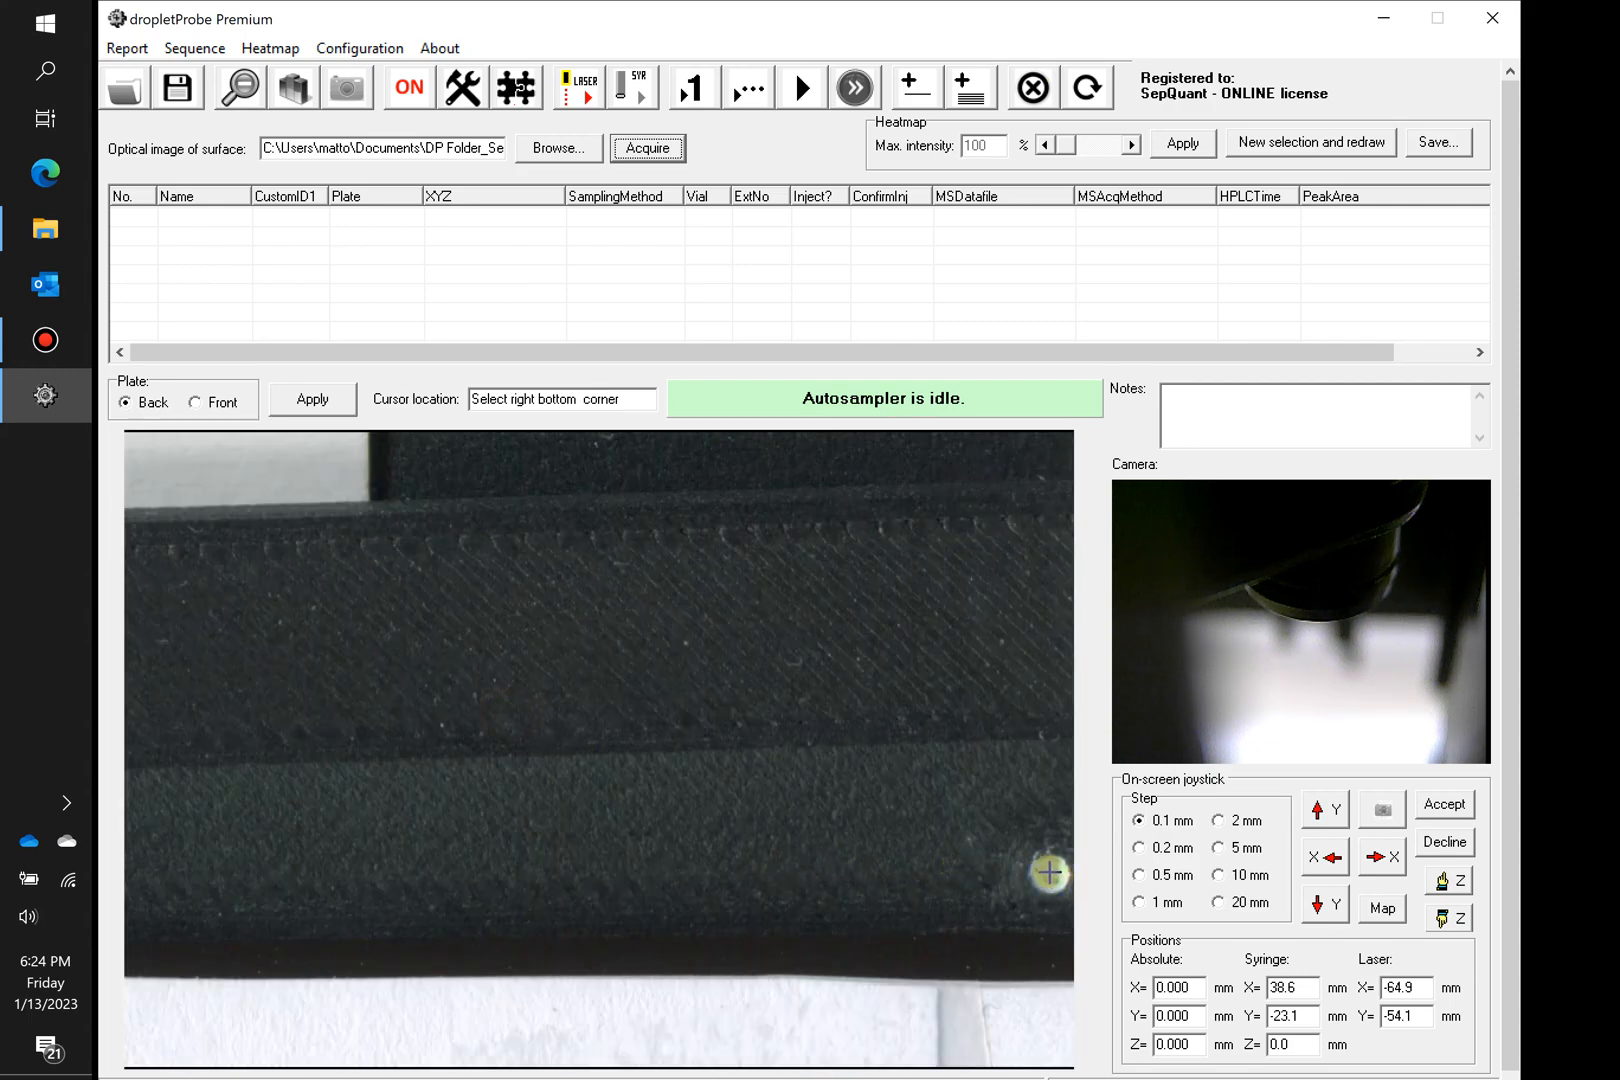
left_click(1048, 872)
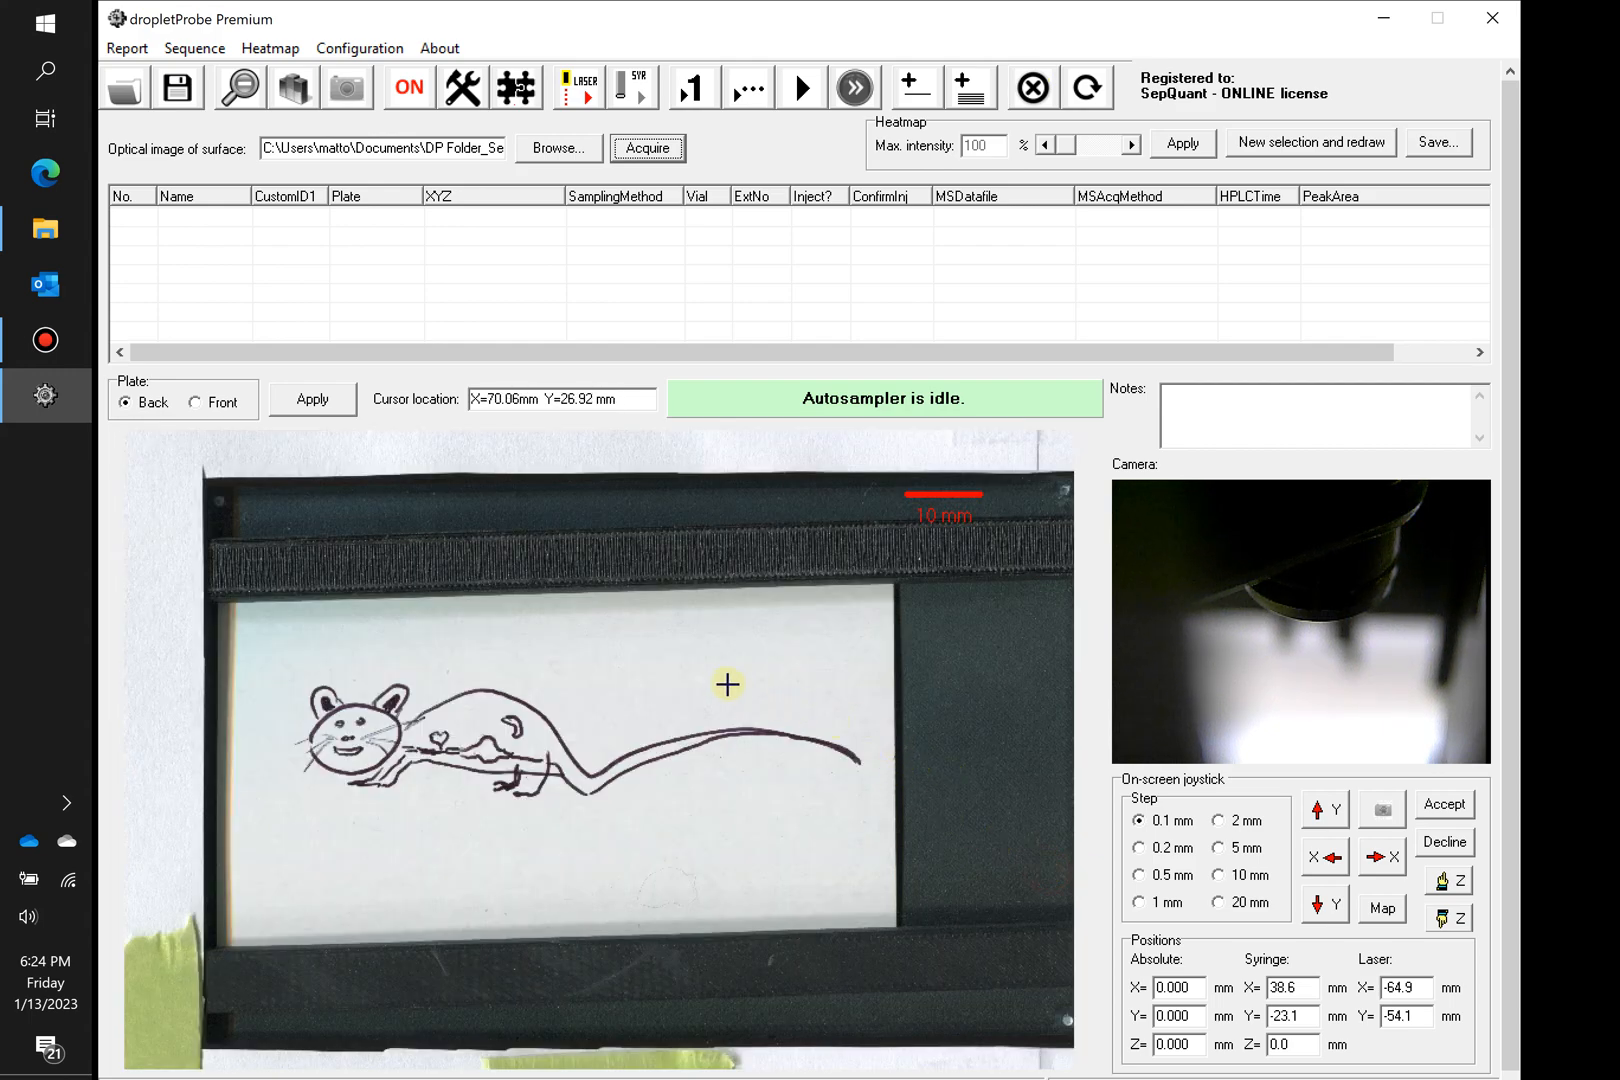
Step: Add sample test1 at the drawn animal's heart, using vial 1, 5 extraction cycles and real-time laser measurement of the probe-to-surface distance
left_click(438, 738)
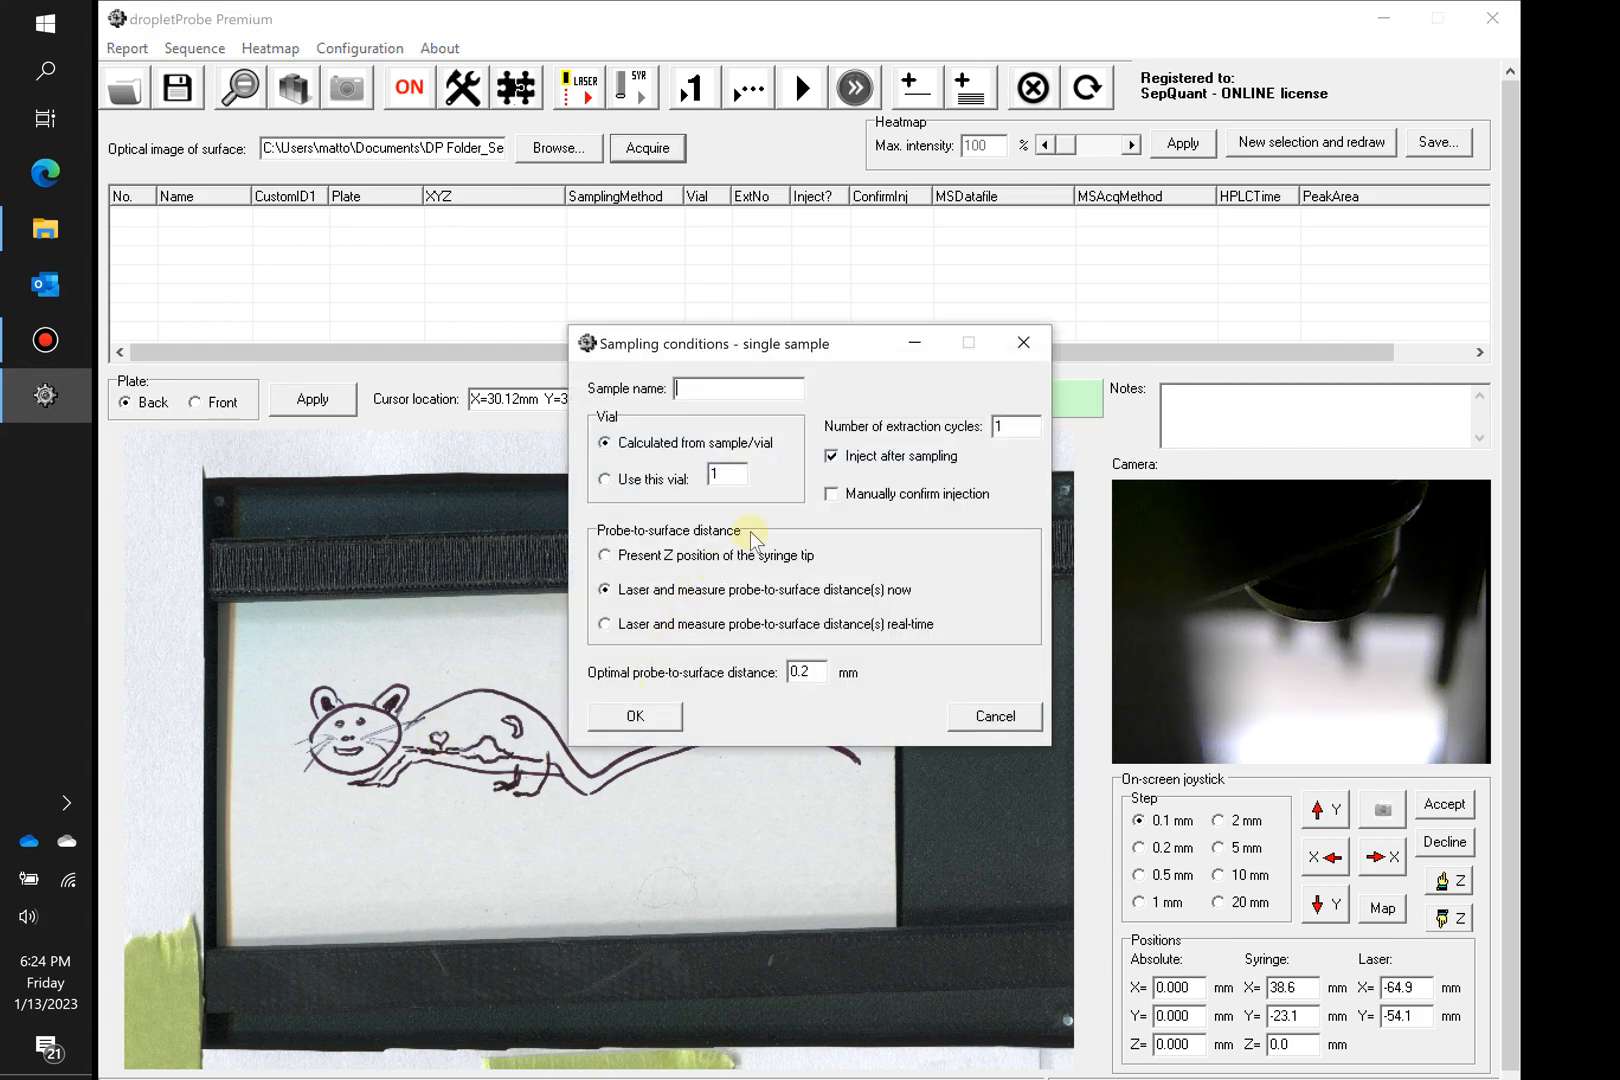
type("test1")
left_click(605, 481)
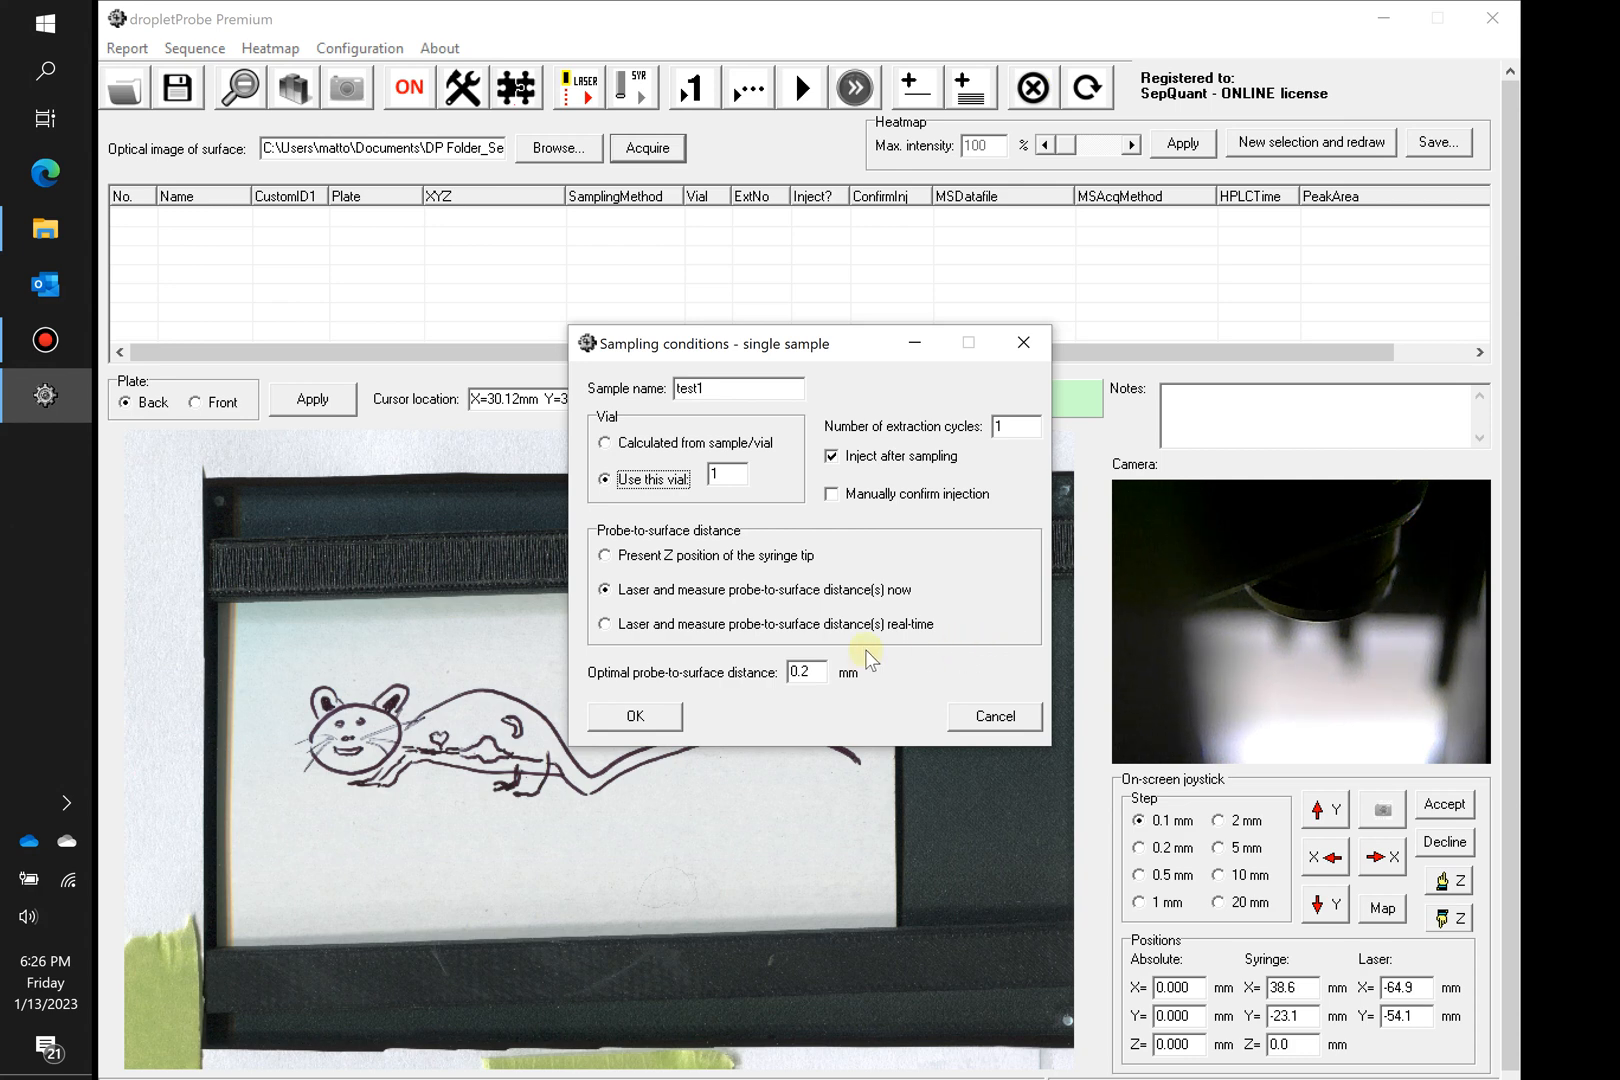
left_click(606, 627)
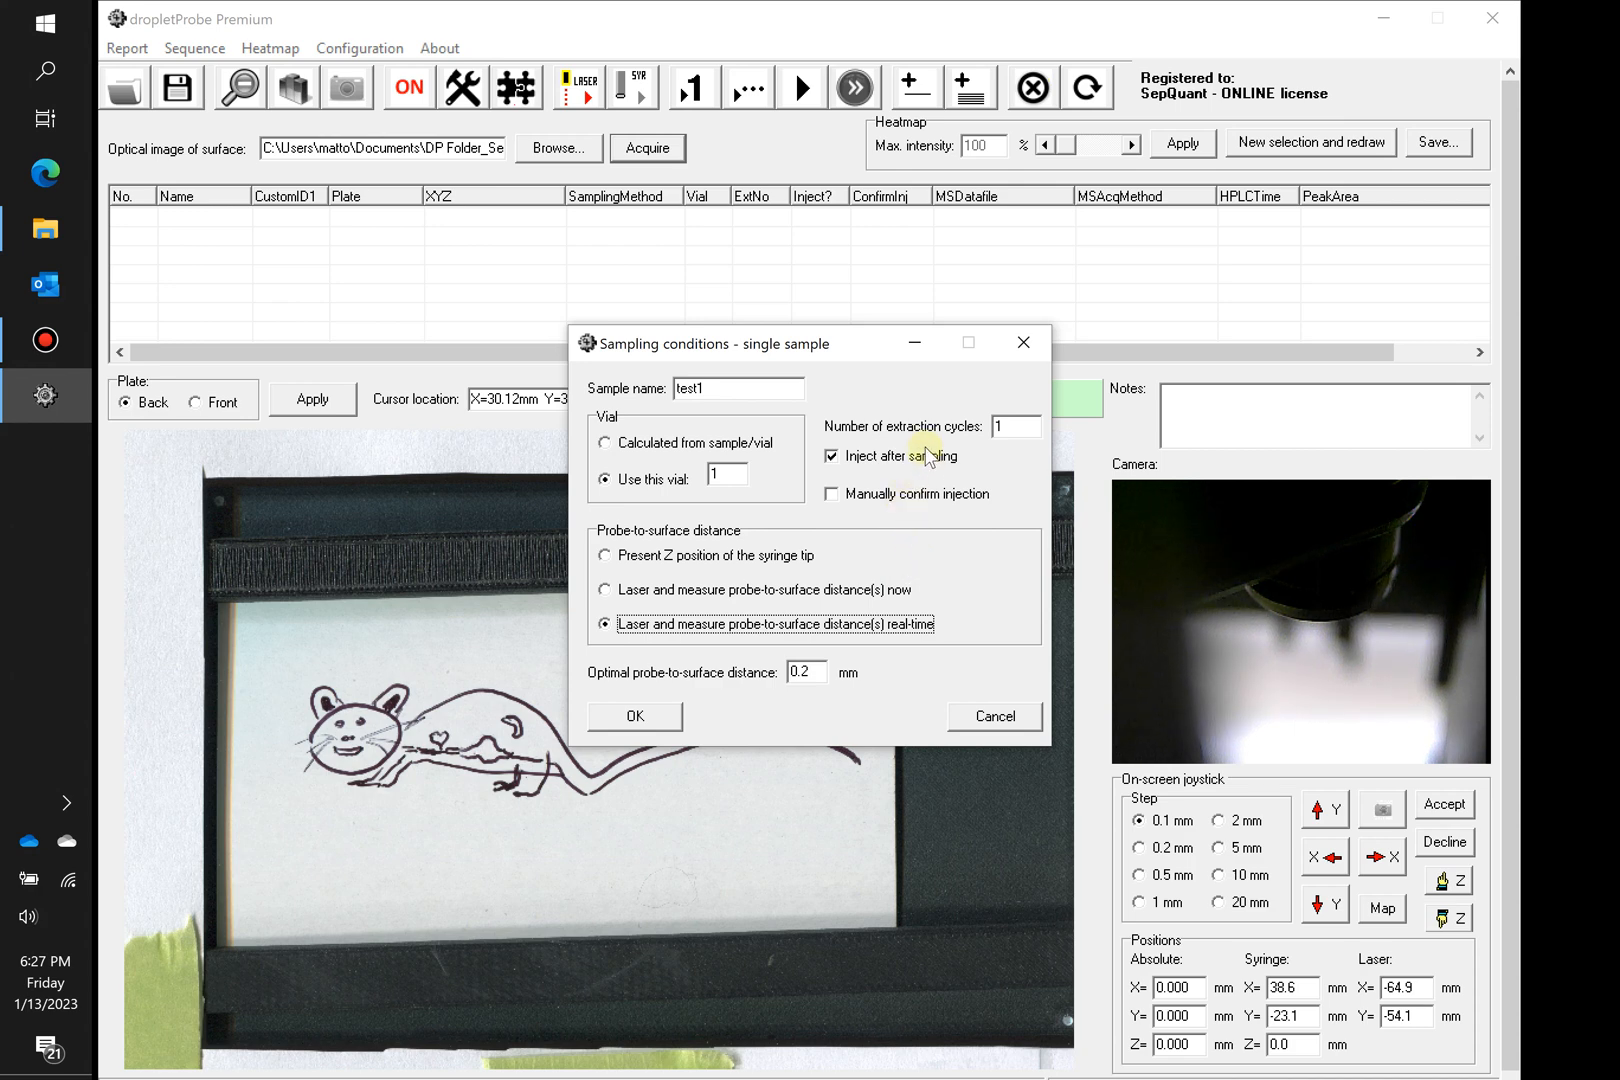
left_click(1010, 425)
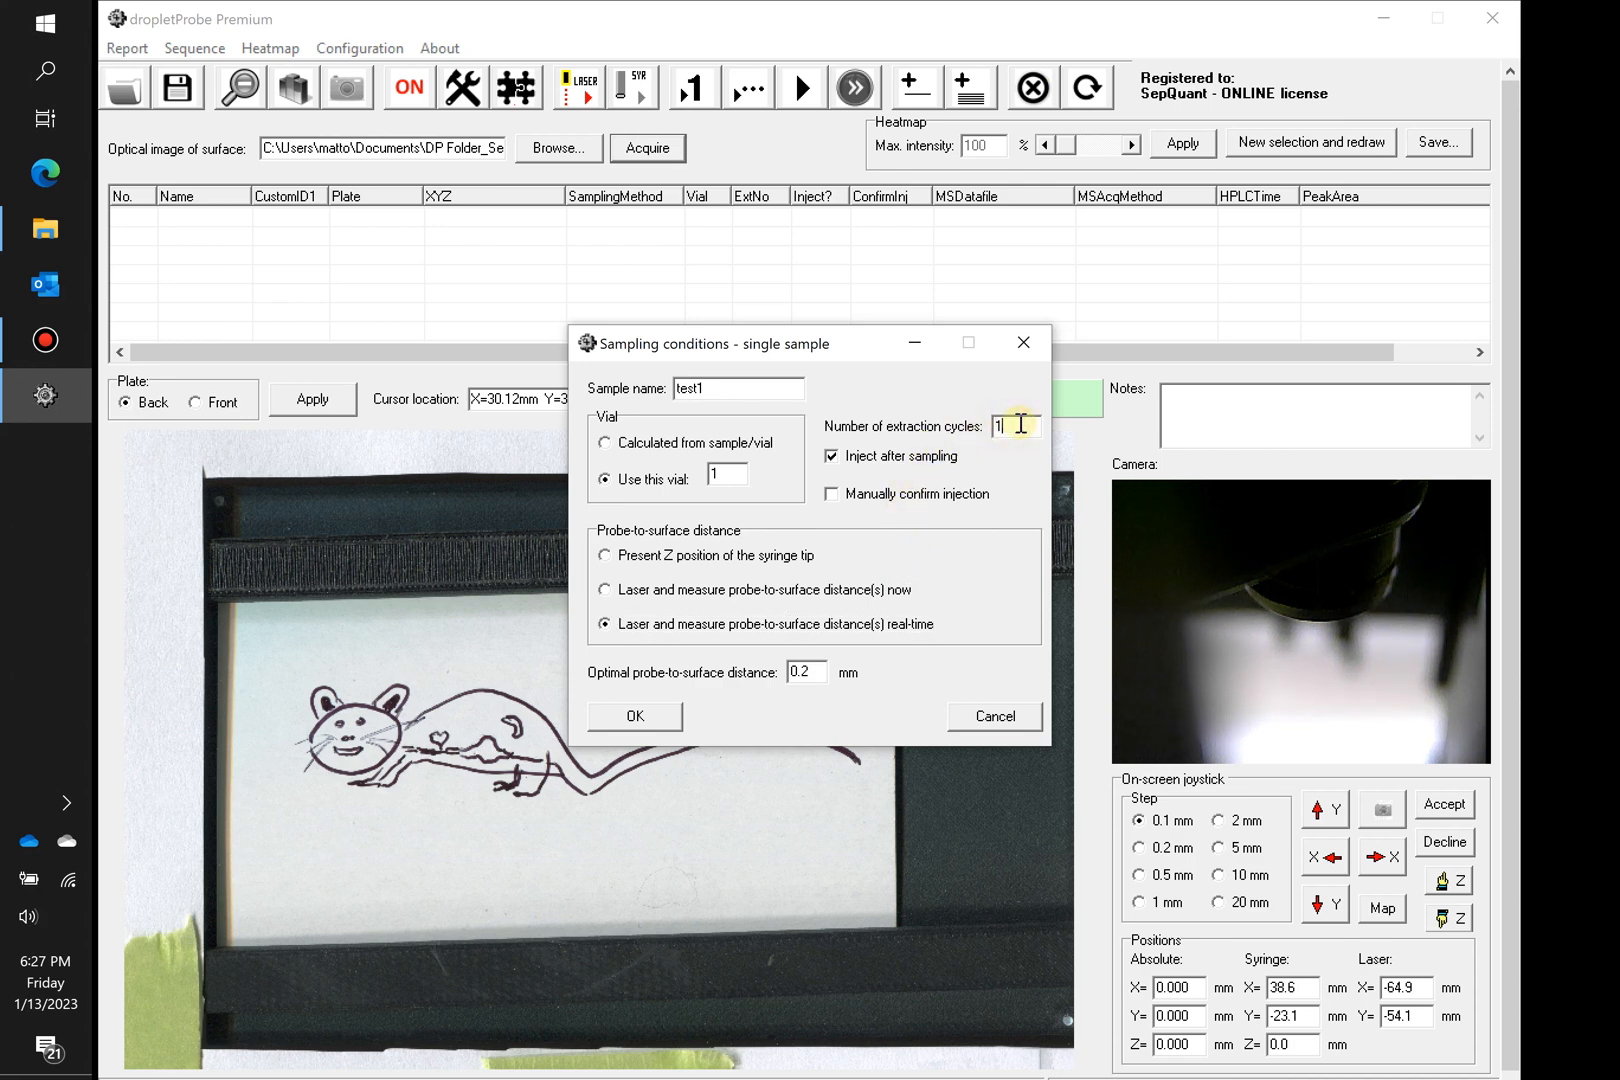
double_click(1020, 424)
type("5")
left_click(654, 716)
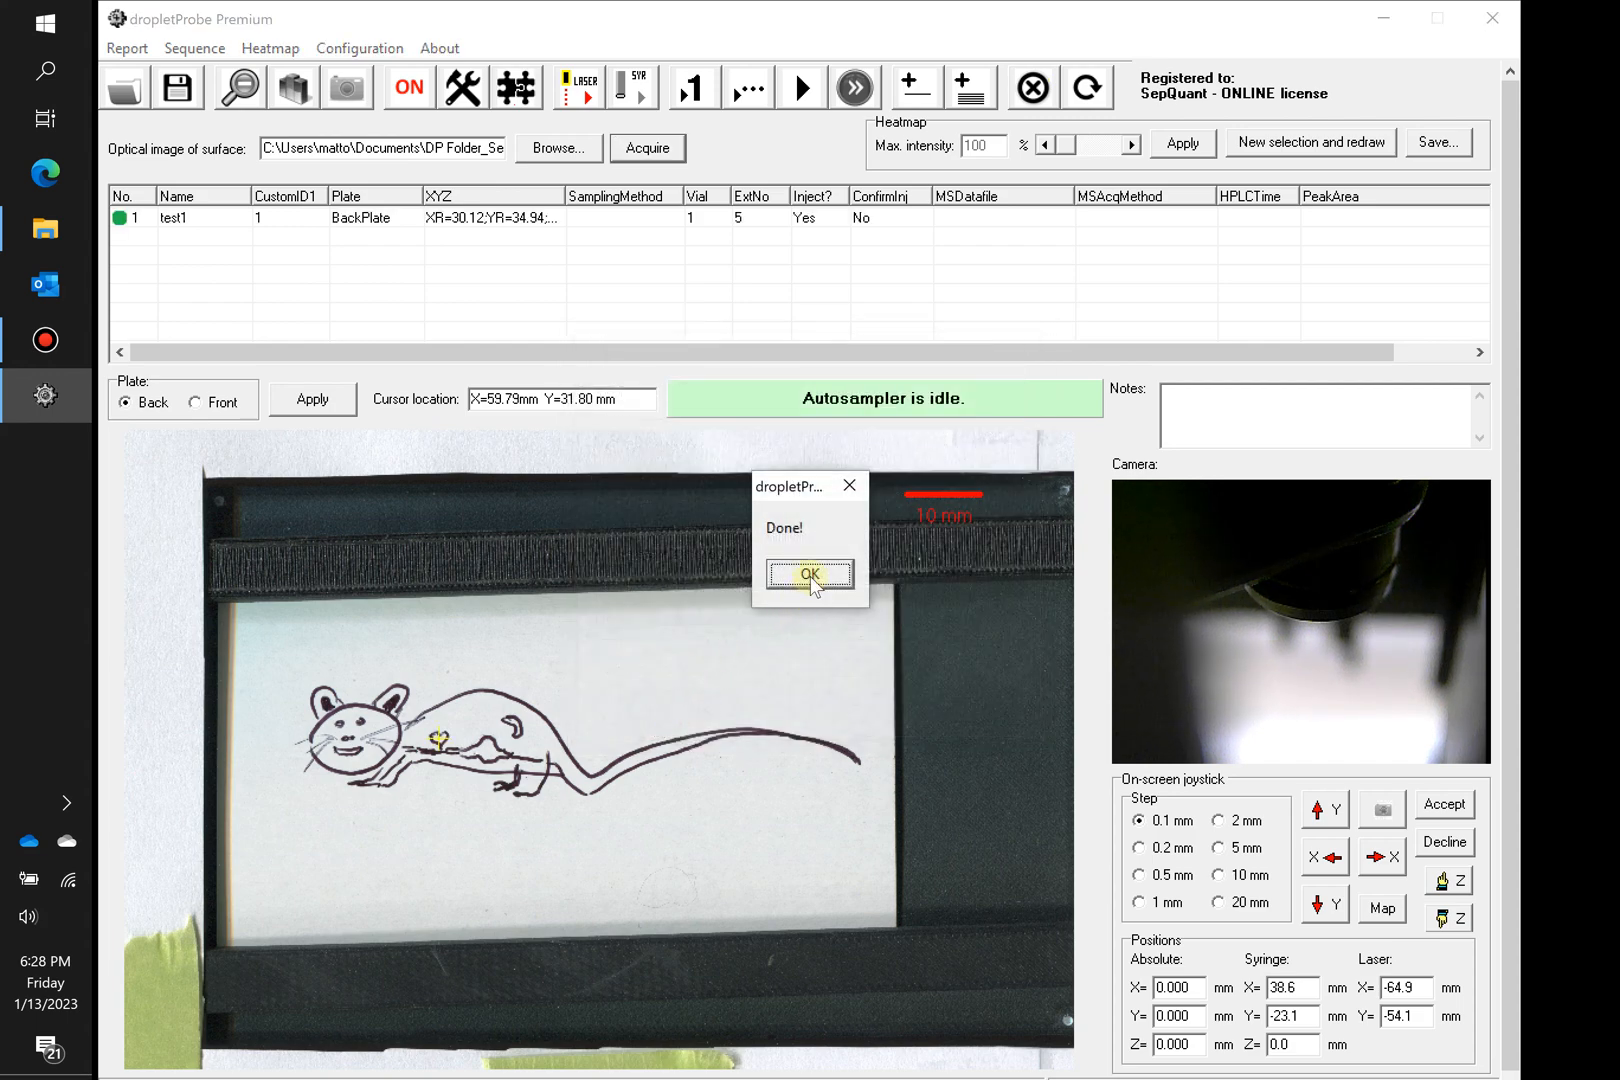
left_click(810, 575)
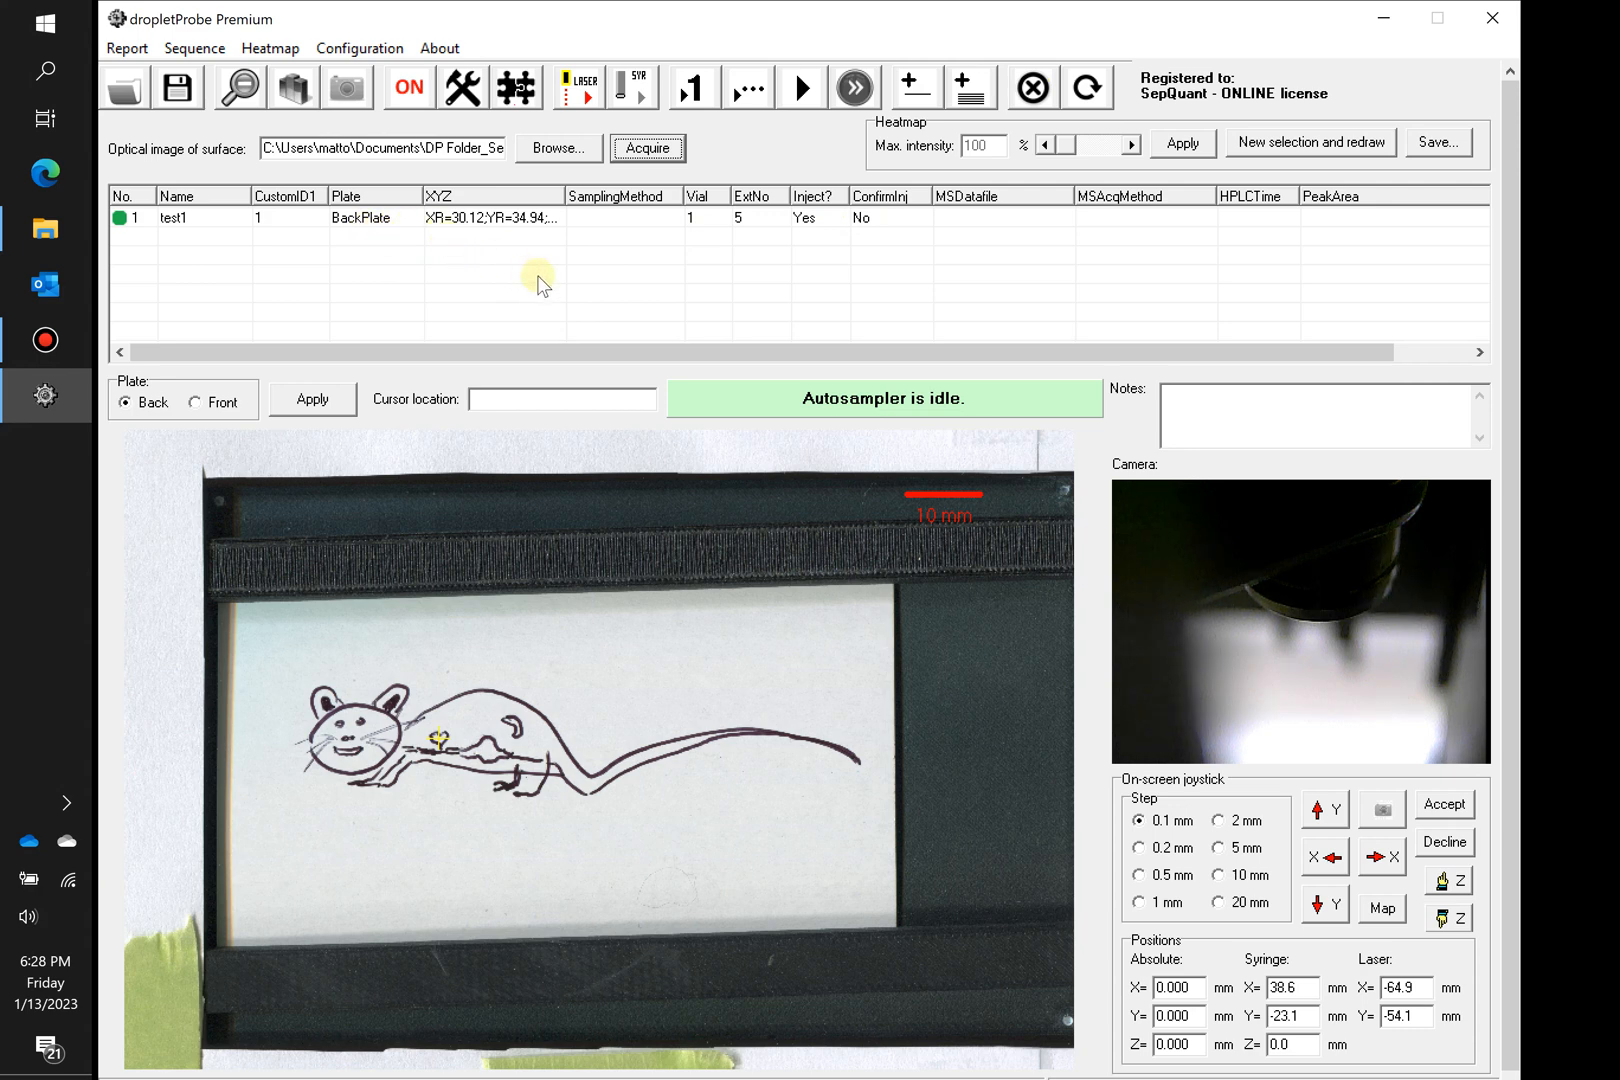
Step: Assign the autosampler method file SurfaceSampling1Vial_TakePhotos.ctc to the test1 sample
right_click(616, 218)
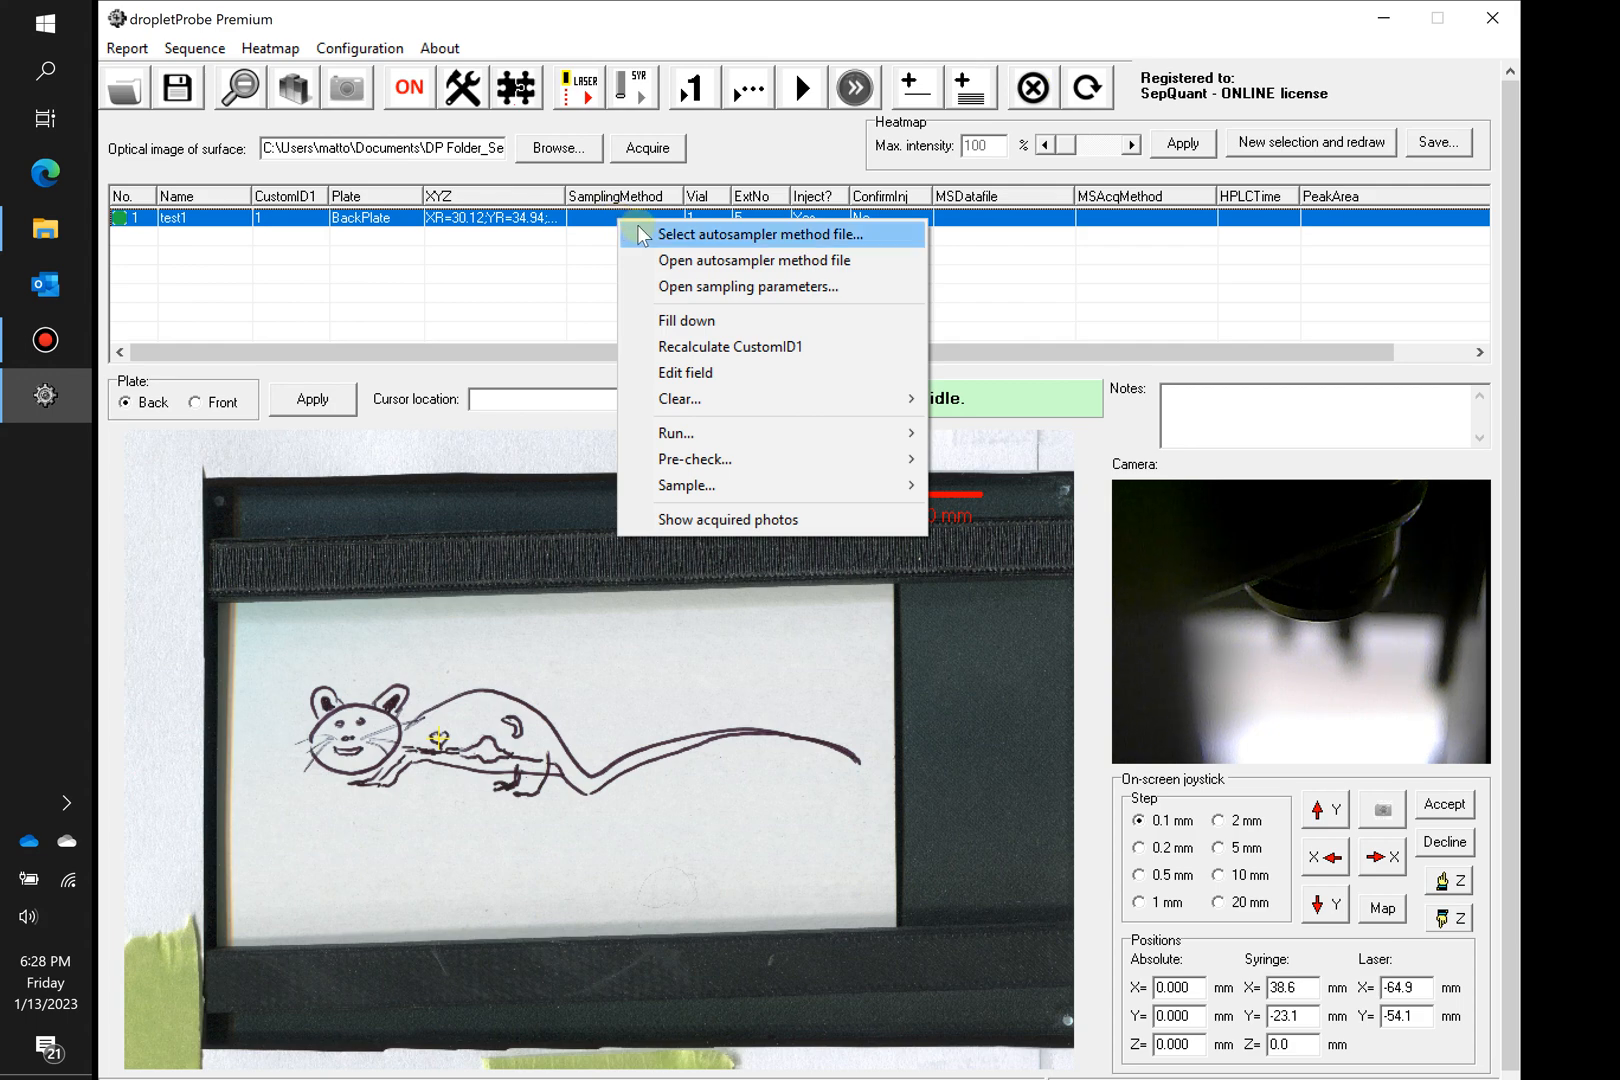
left_click(641, 233)
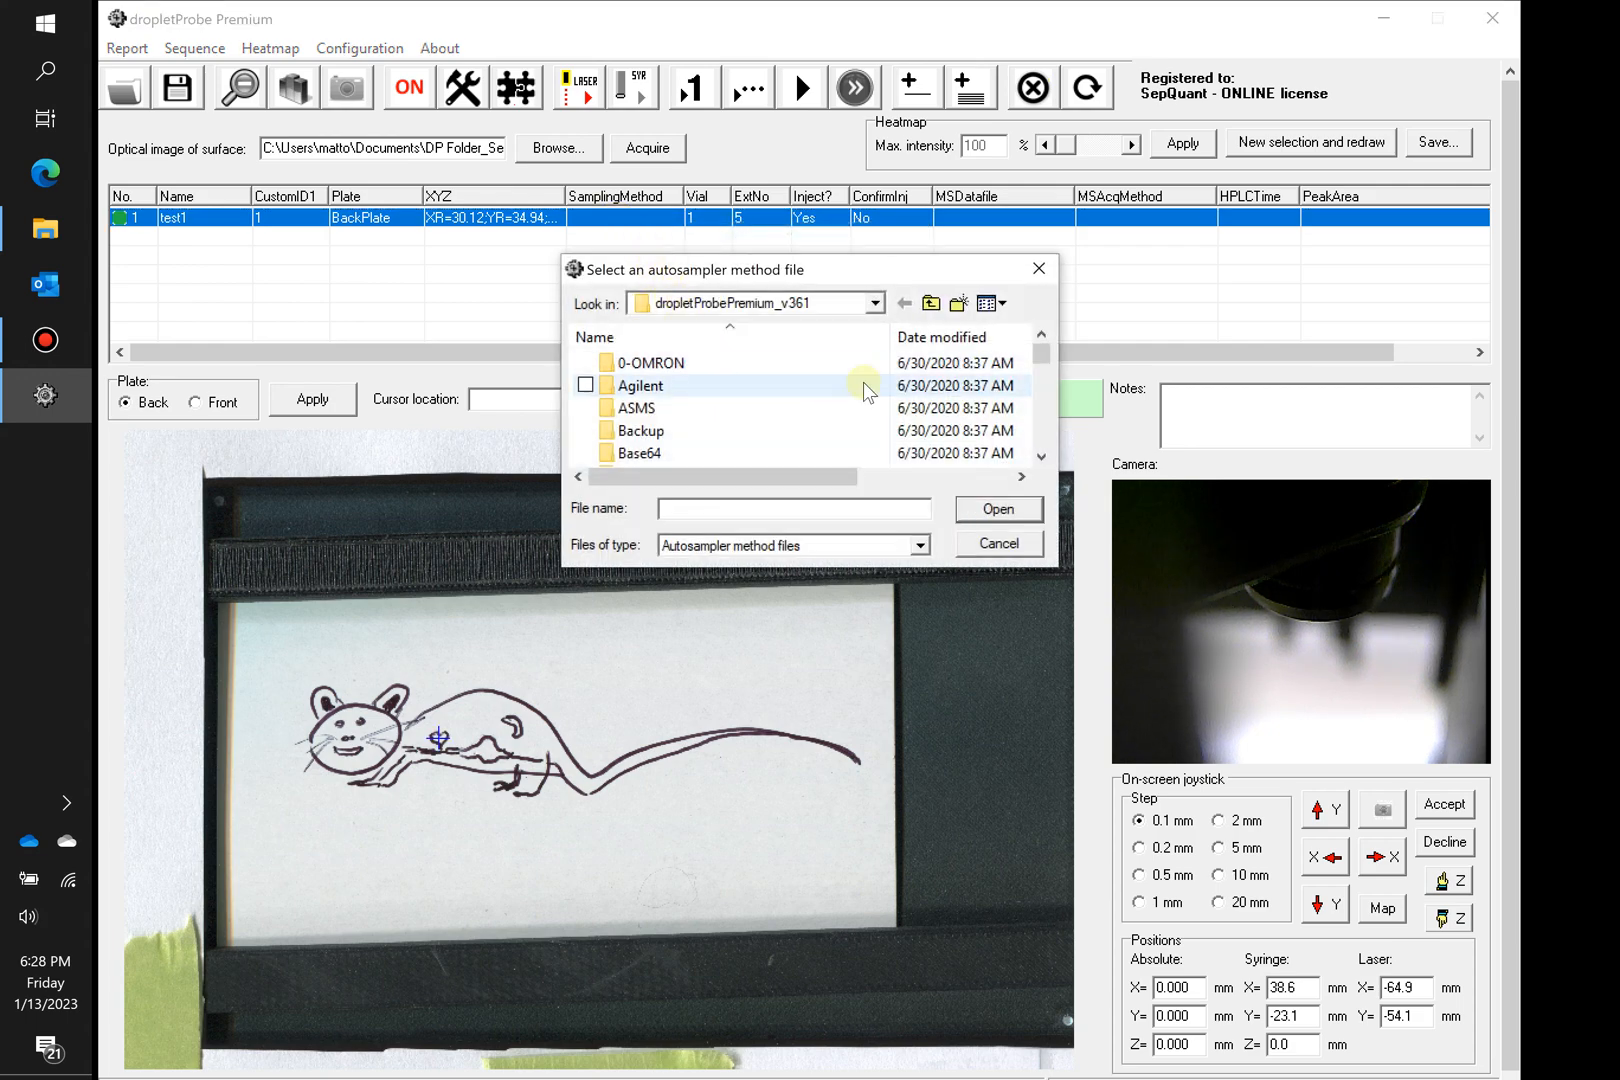
scroll(1037, 430, "down", 4)
scroll(1037, 430, "down", 3)
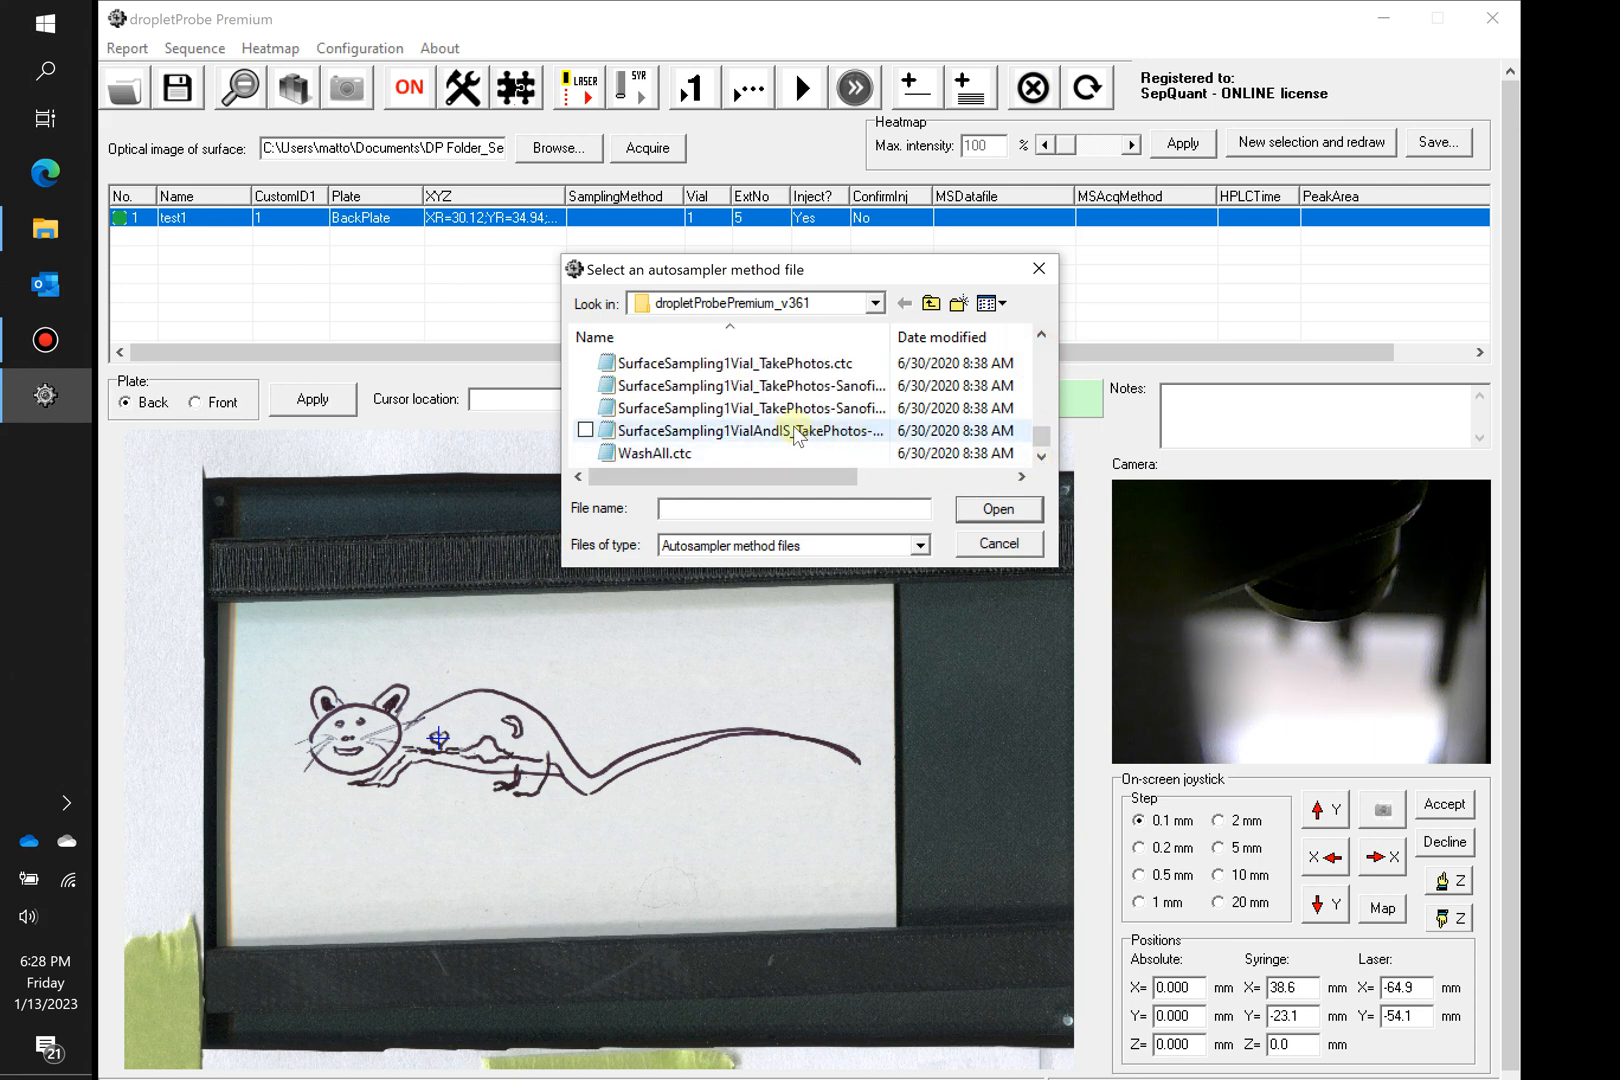
scroll(800, 452, "up", 1)
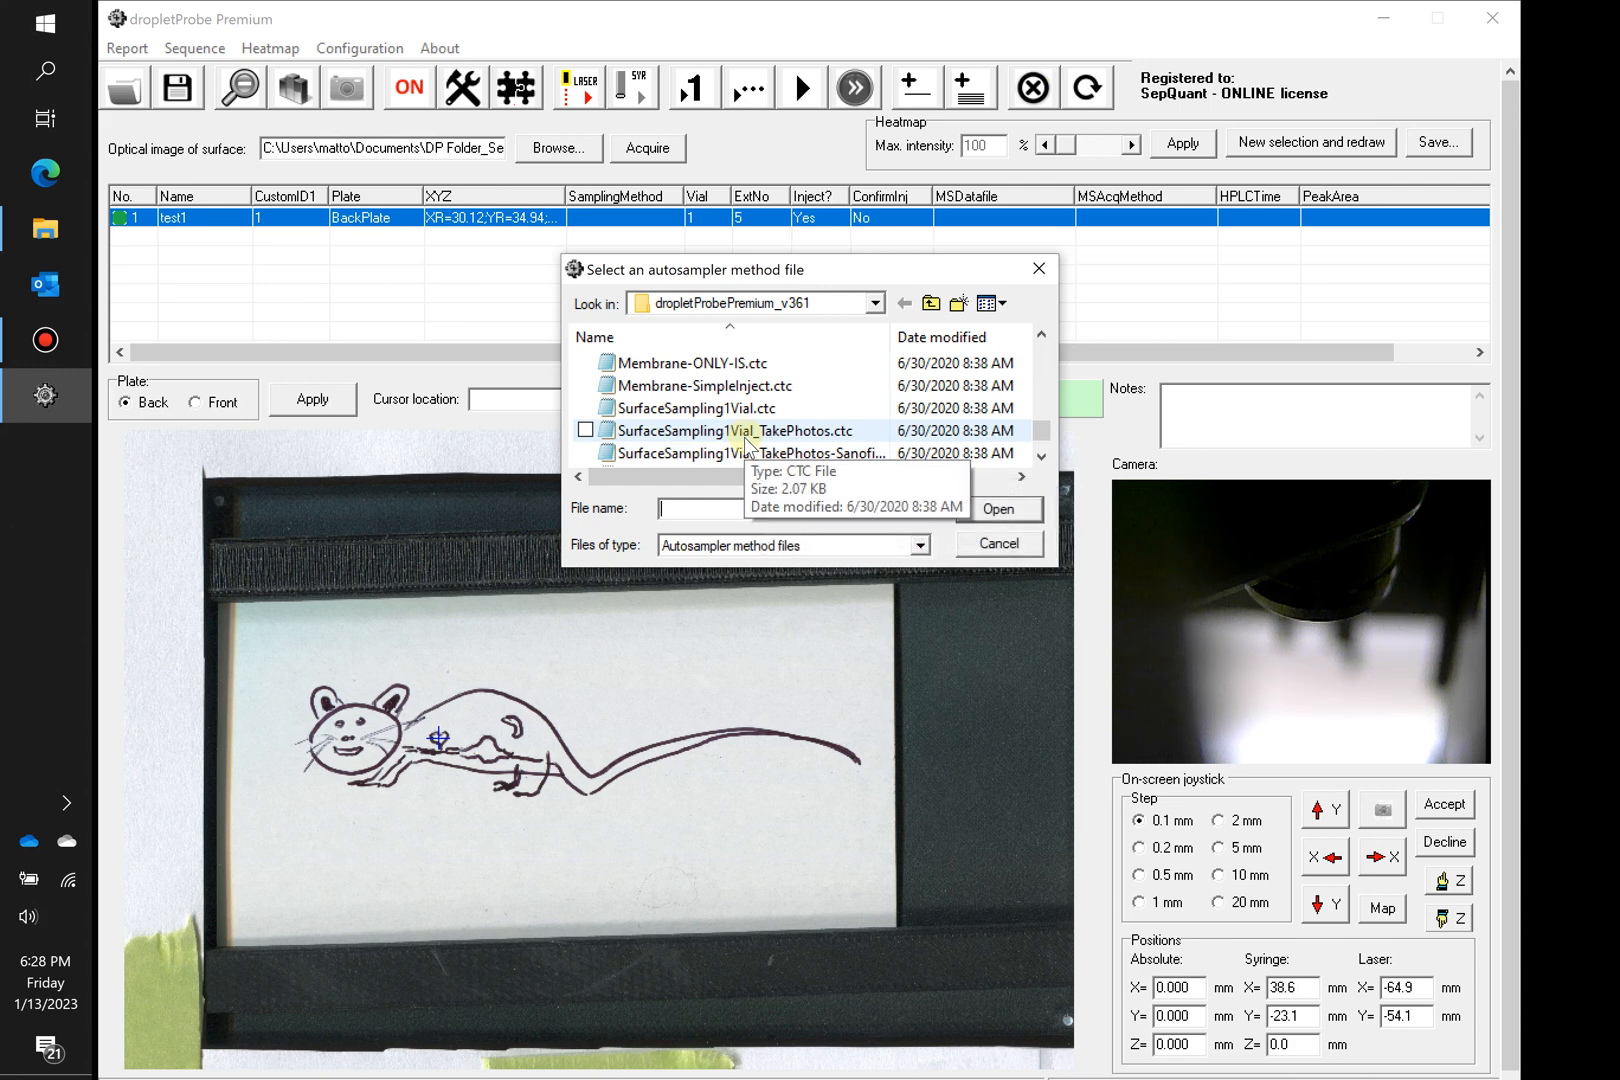
left_click(745, 438)
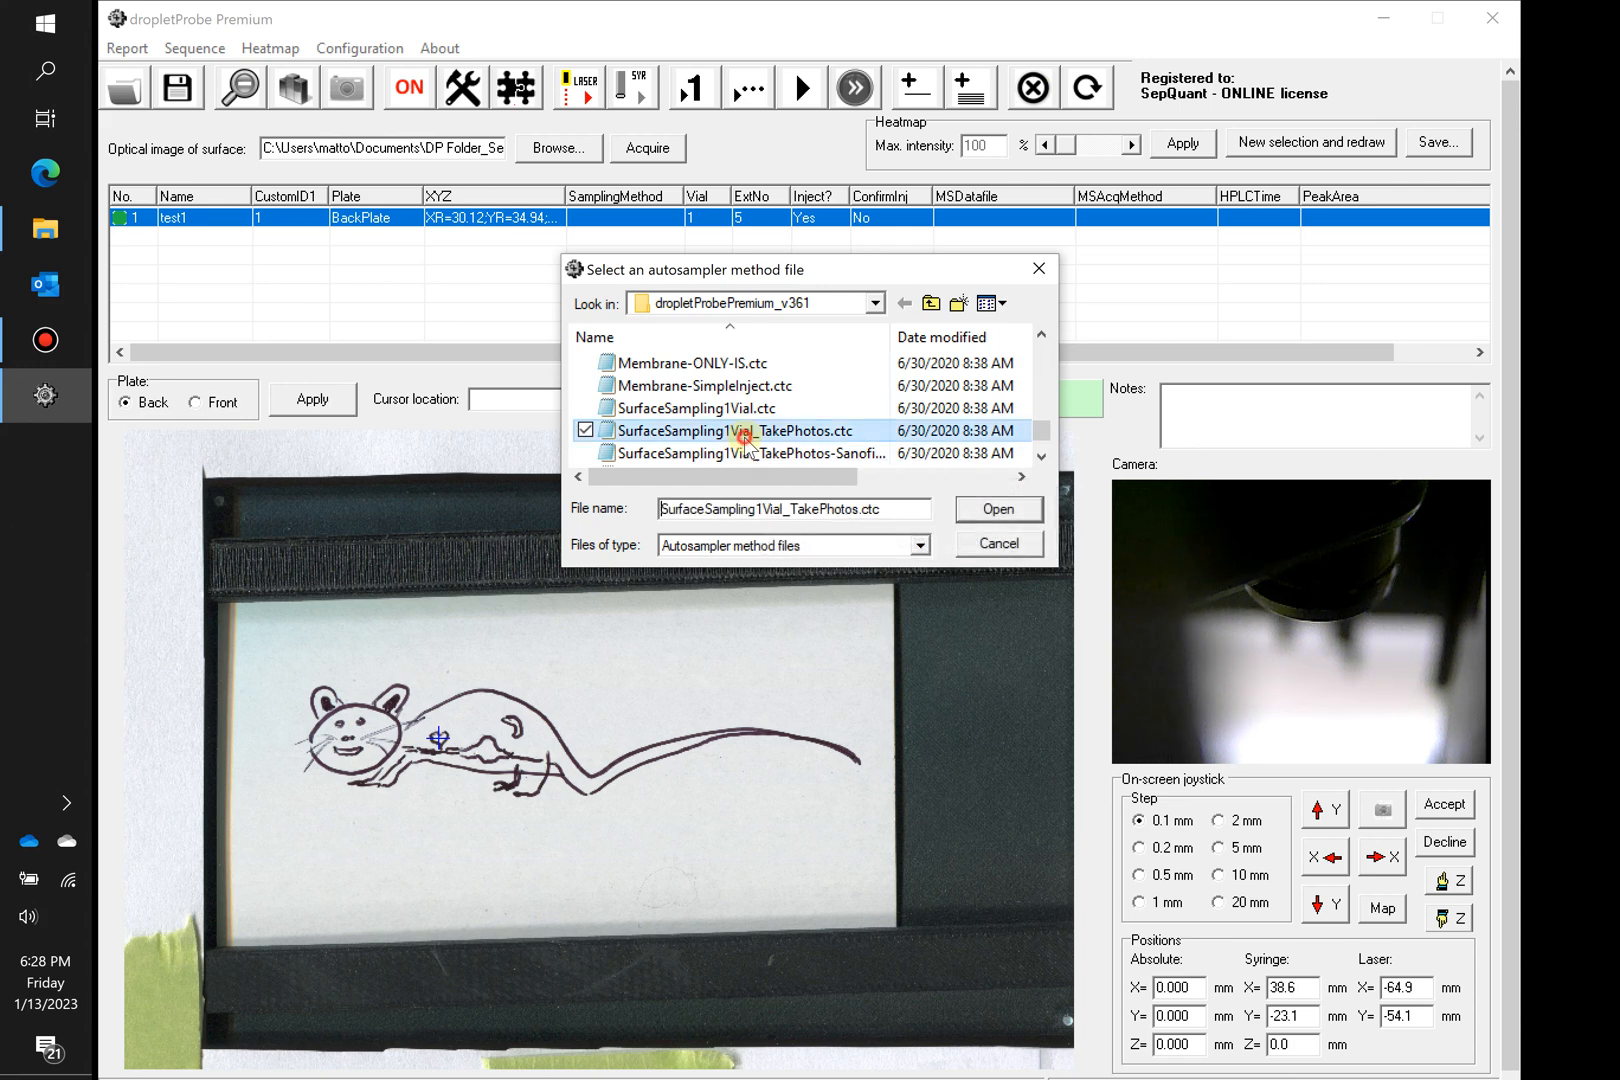
left_click(983, 510)
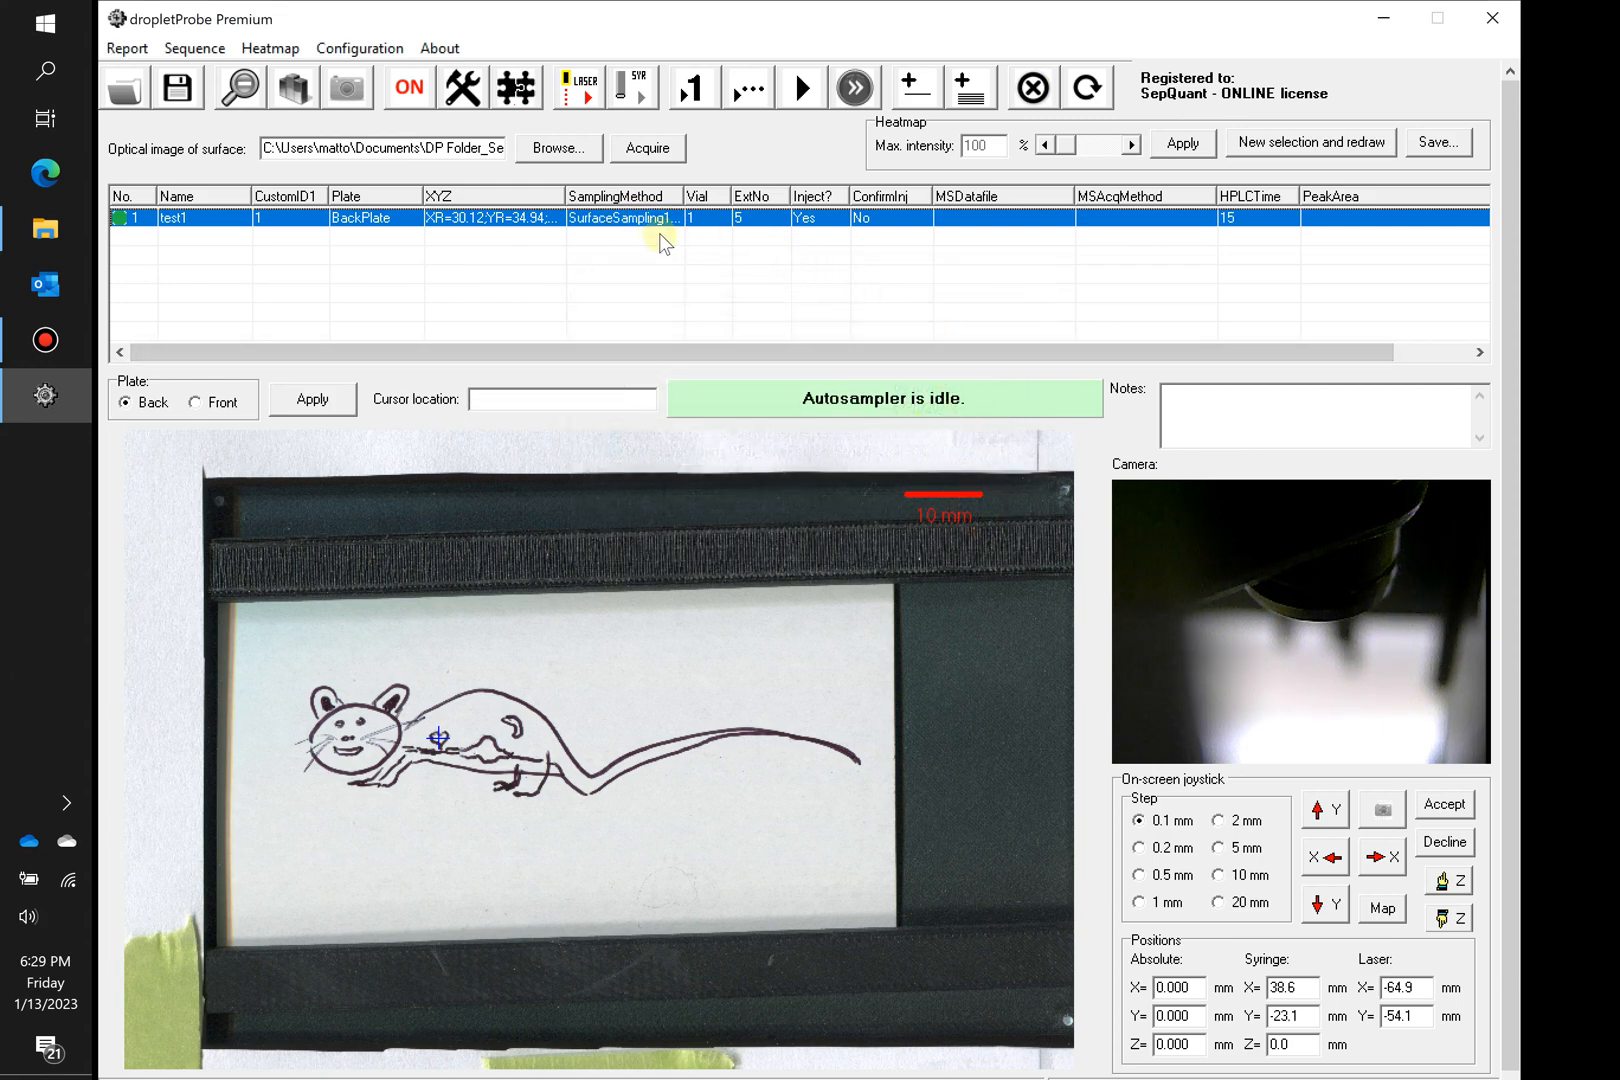
Step: In test1's sampling parameters, set both SAMPLEVOLUME and INJVOLUME to 5 uL
right_click(628, 222)
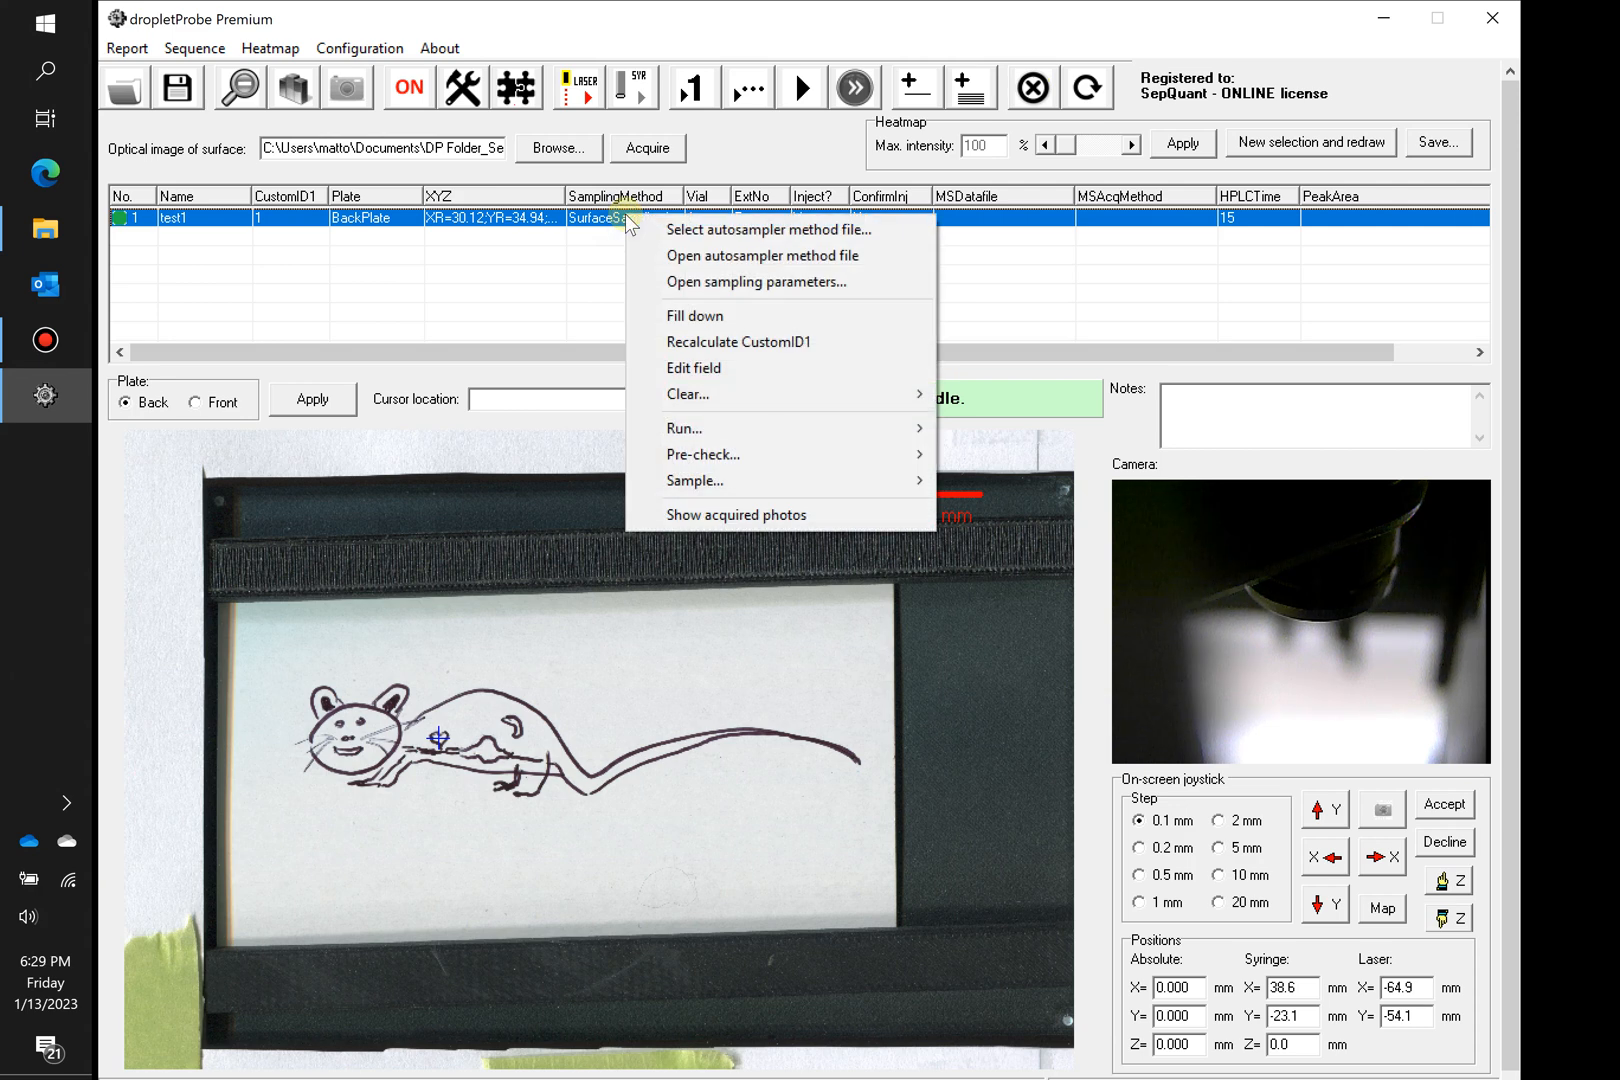
left_click(701, 283)
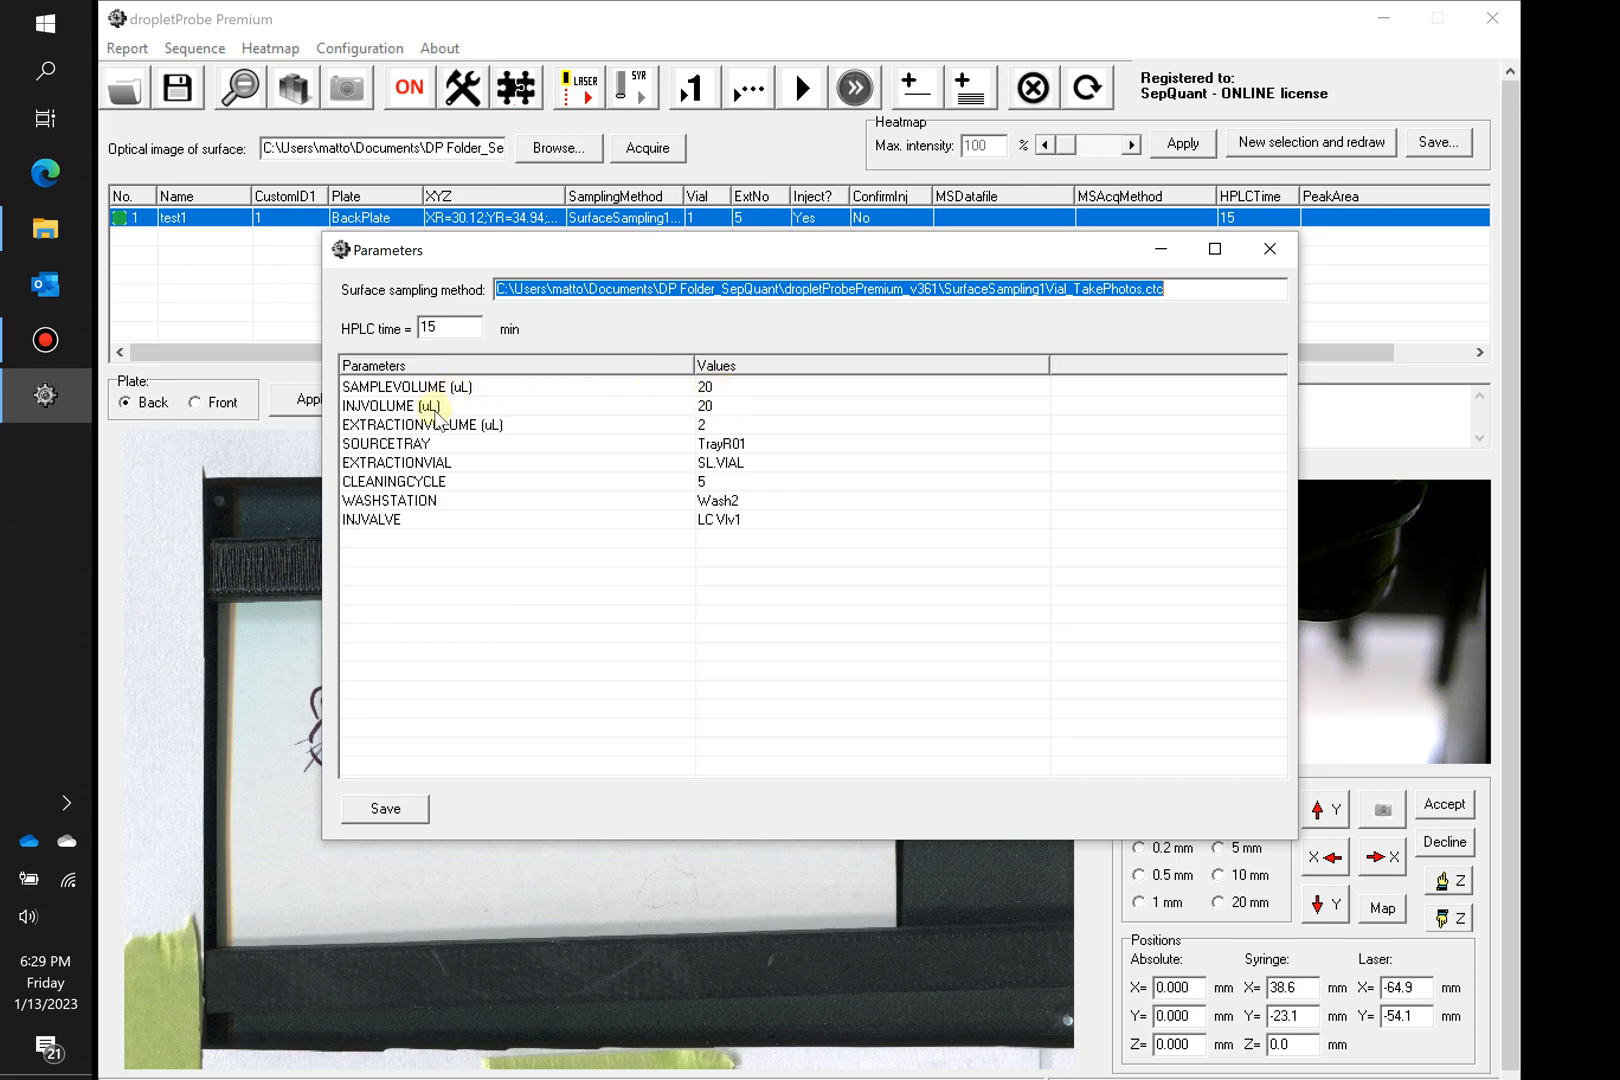
double_click(722, 387)
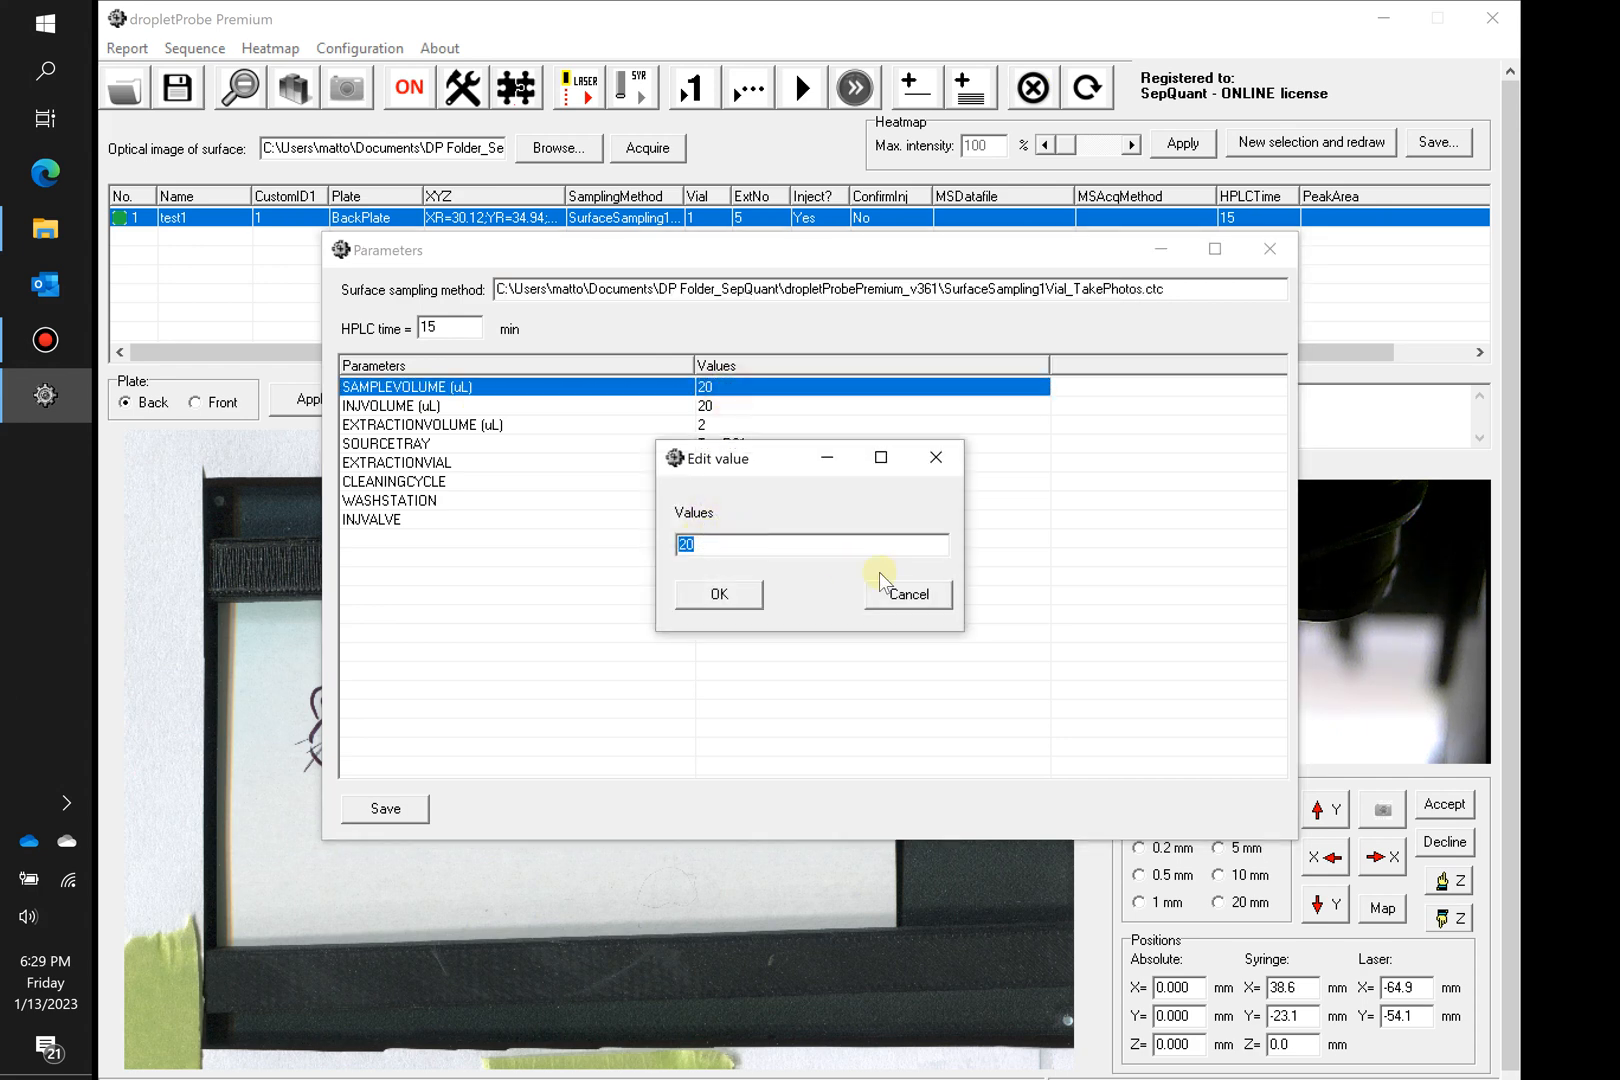
type("5")
left_click(745, 594)
double_click(740, 406)
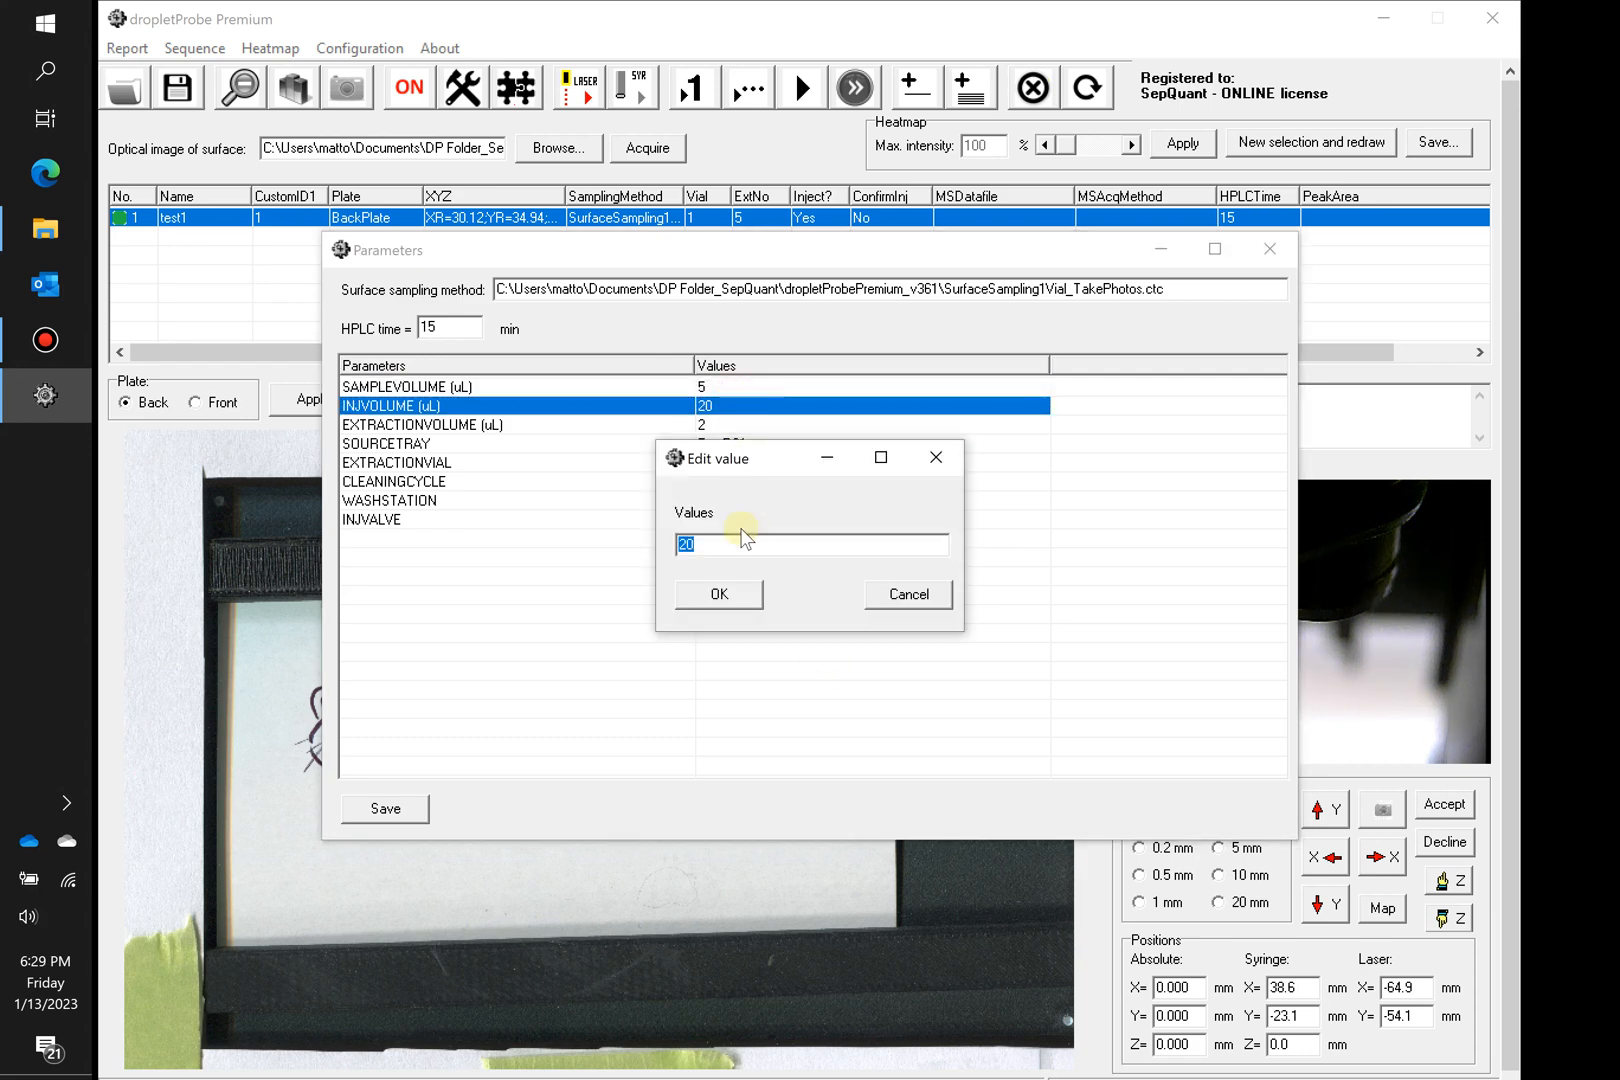
type("5")
left_click(736, 586)
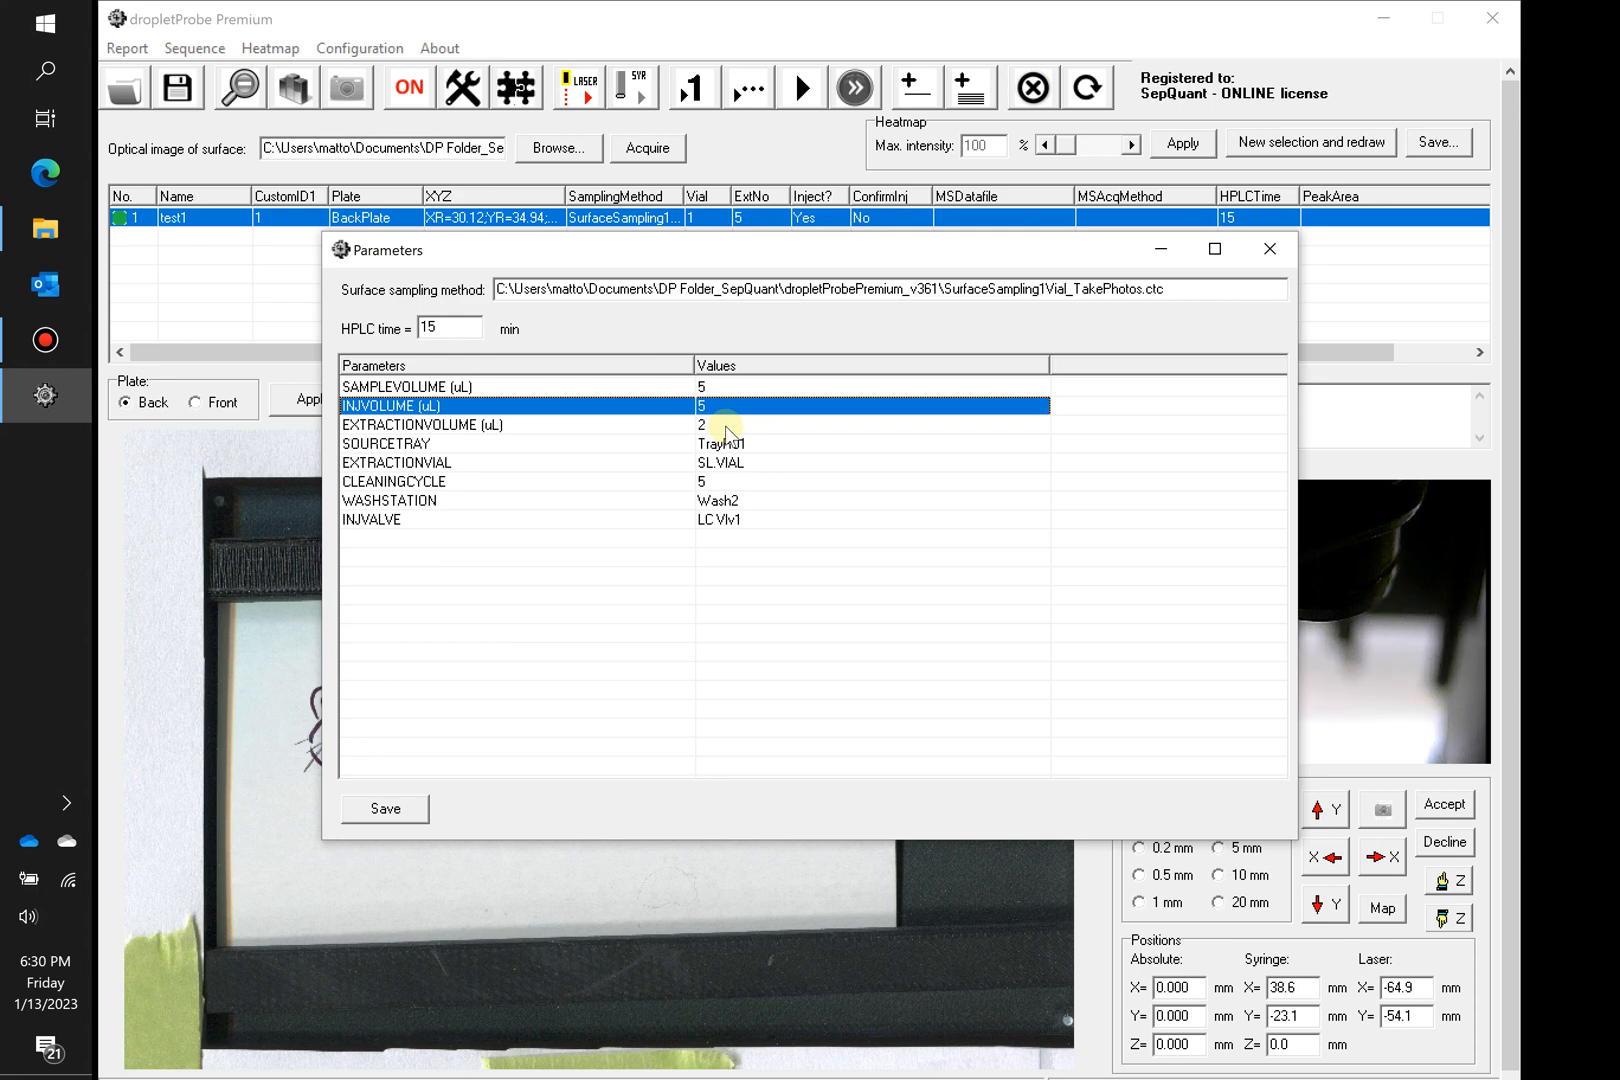
Step: Set CLEANINGCYCLE to 1 and save the sampling method's parameters
double_click(712, 492)
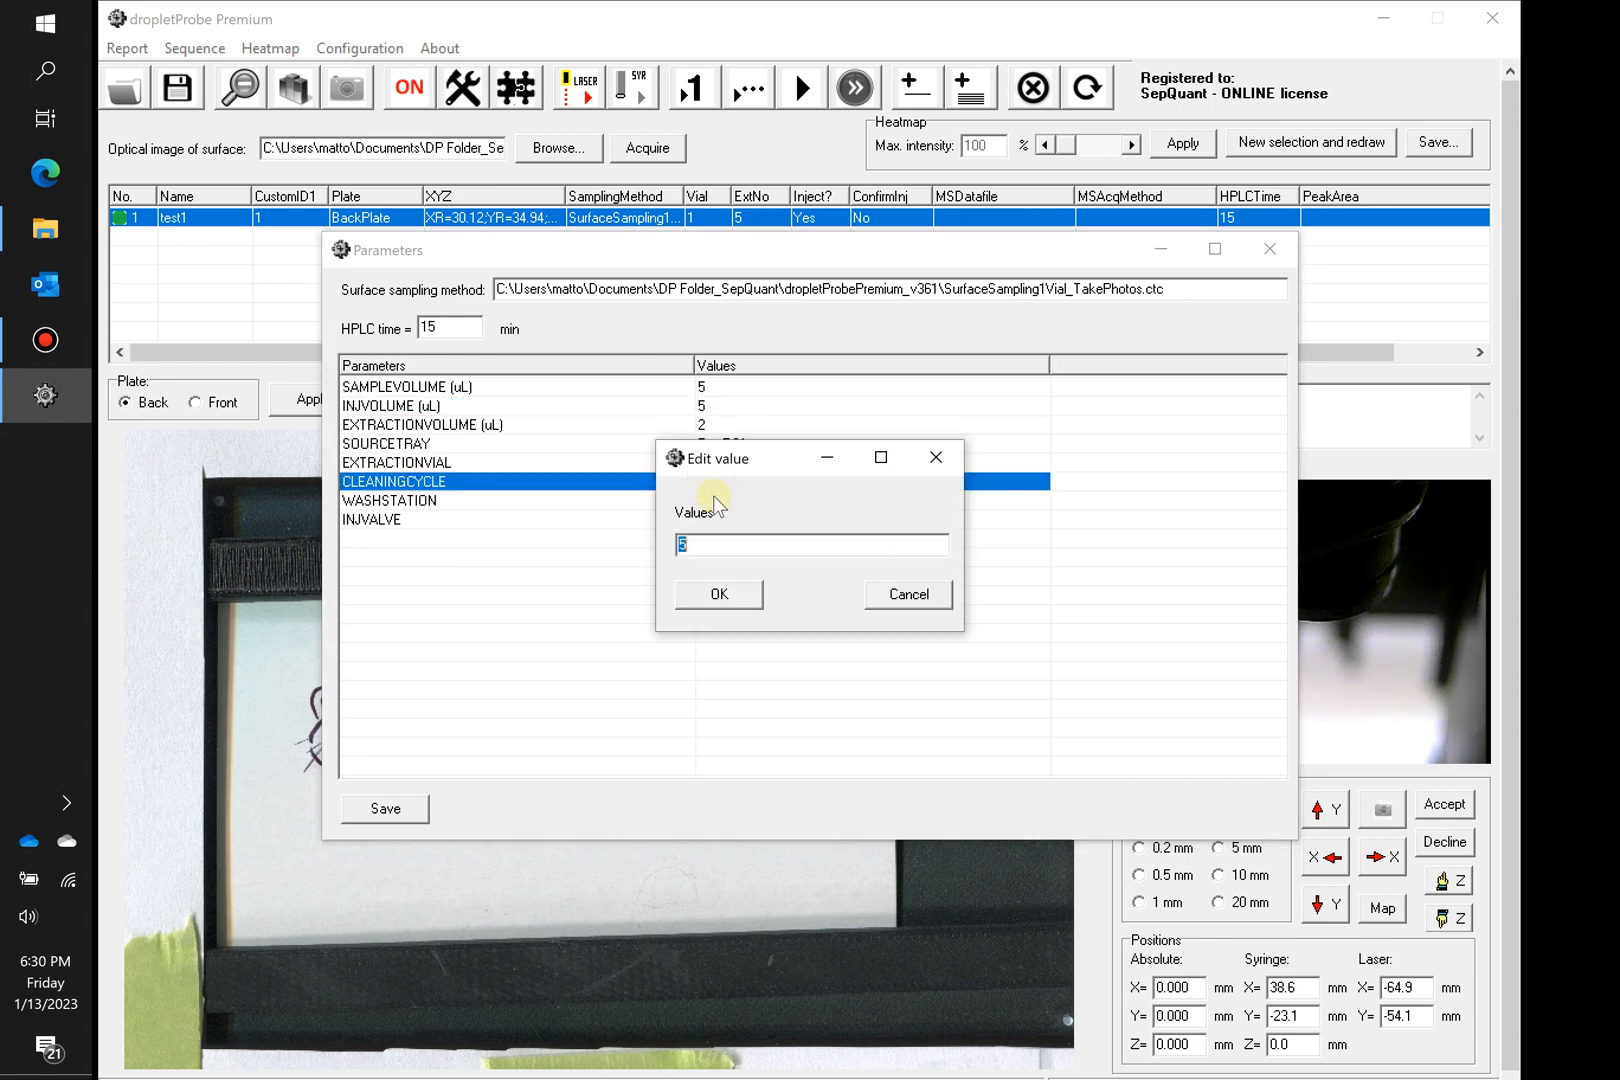
type("1")
left_click(720, 596)
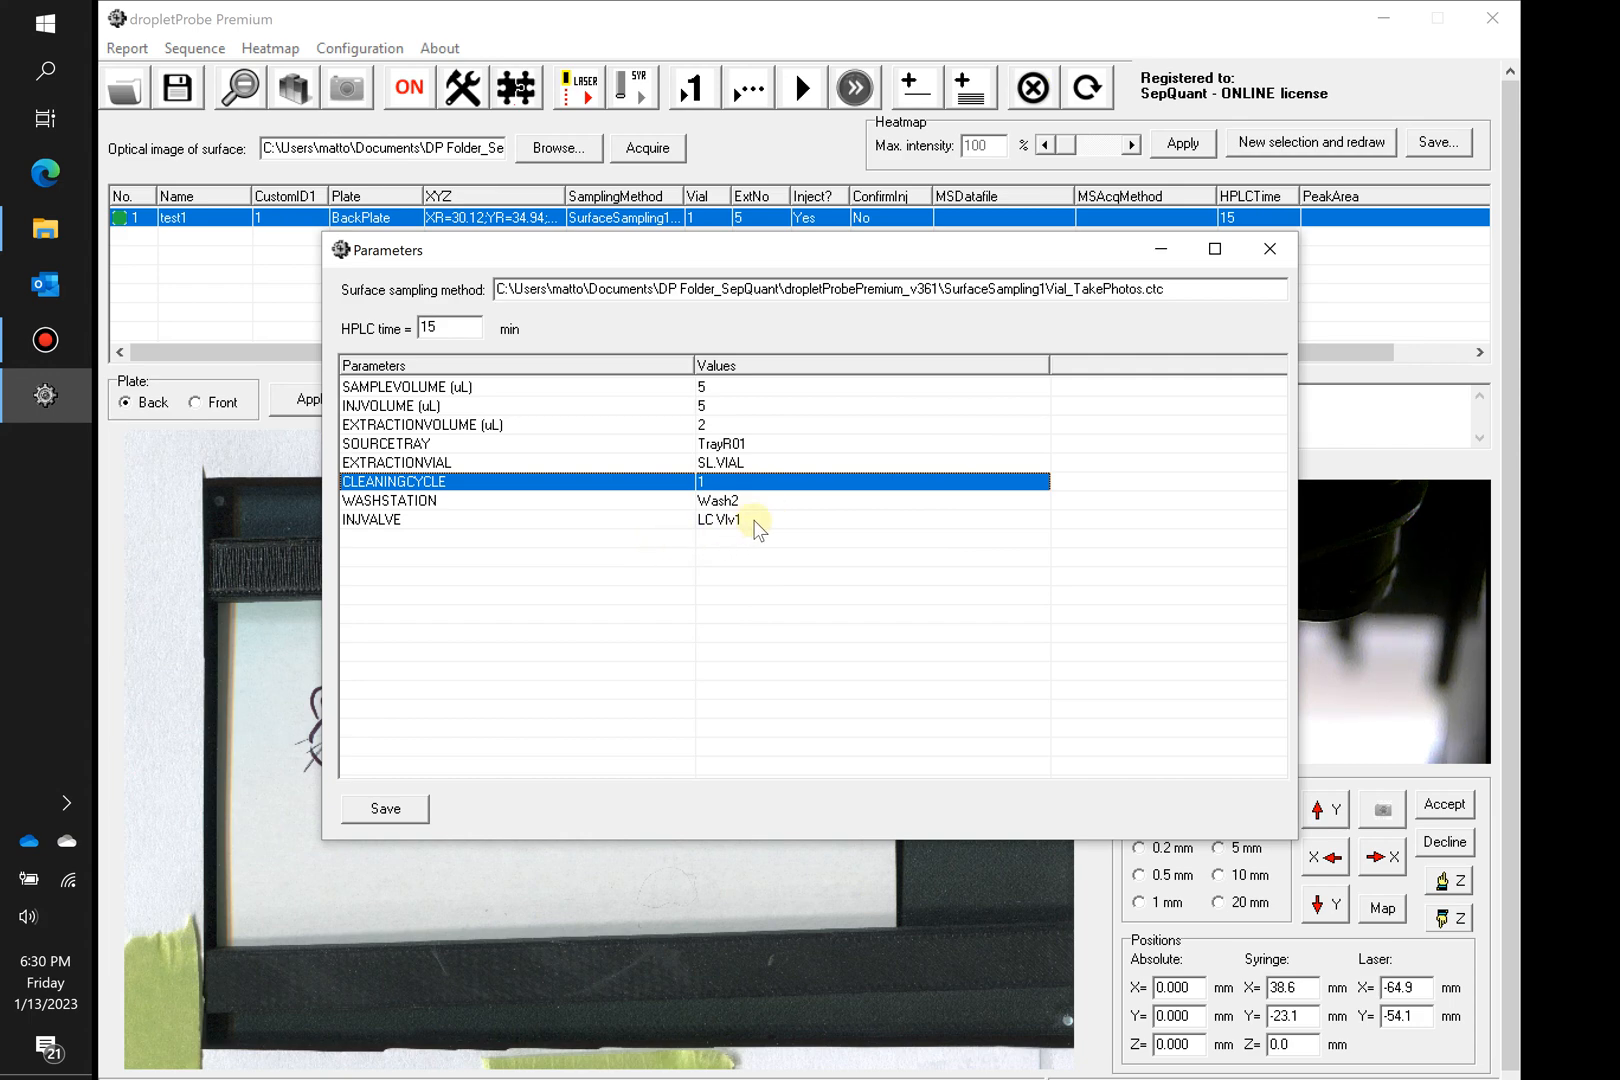
left_click(412, 806)
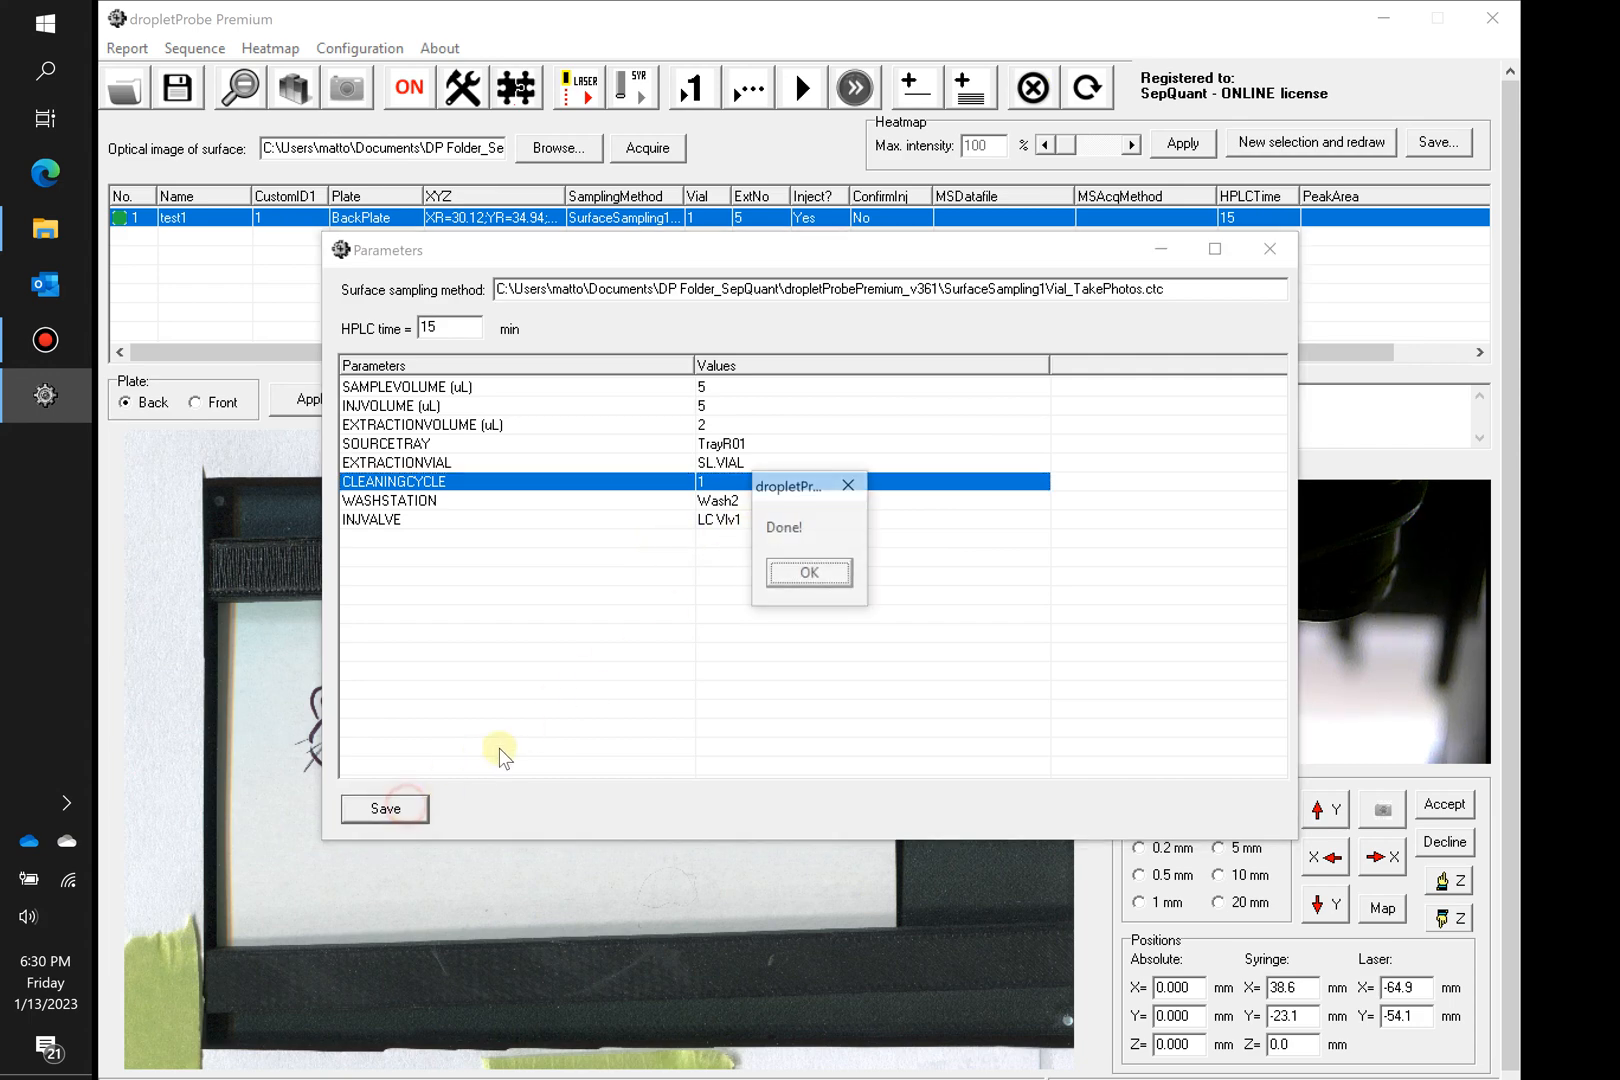
left_click(806, 574)
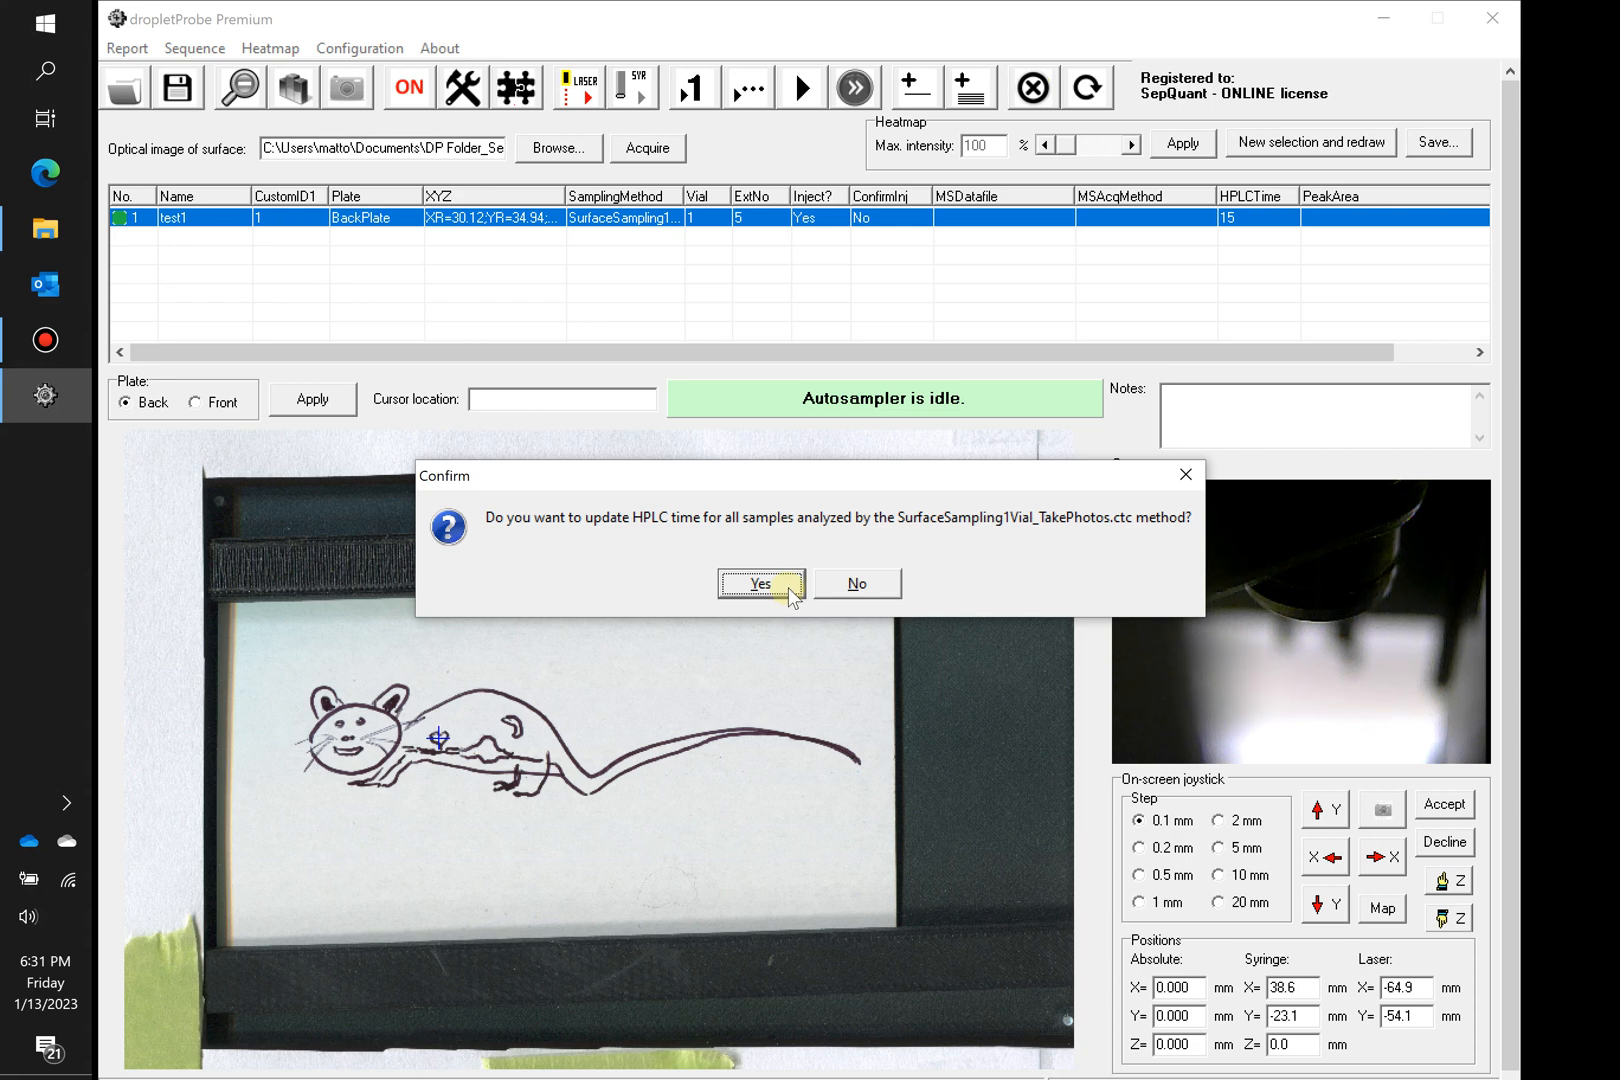
Step: Update the HPLC time for all samples using the SurfaceSampling1Vial_TakePhotos.ctc method, and set test1's HPLCTime to 1
left_click(788, 587)
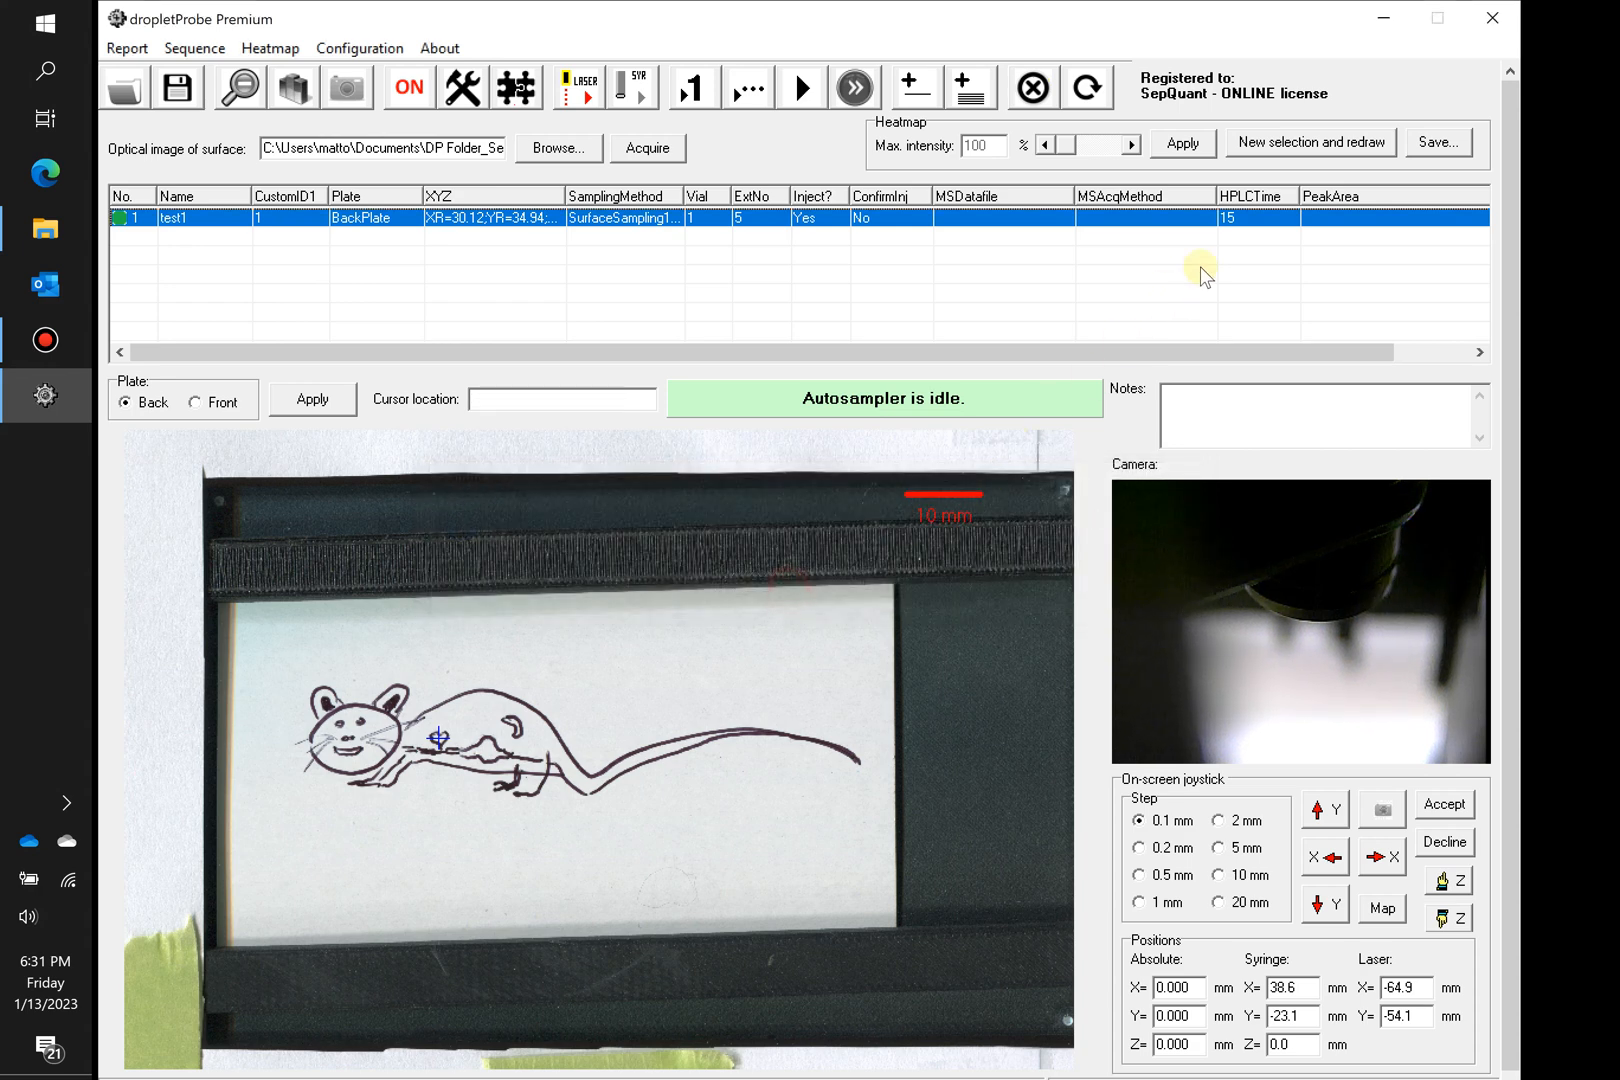
double_click(1249, 215)
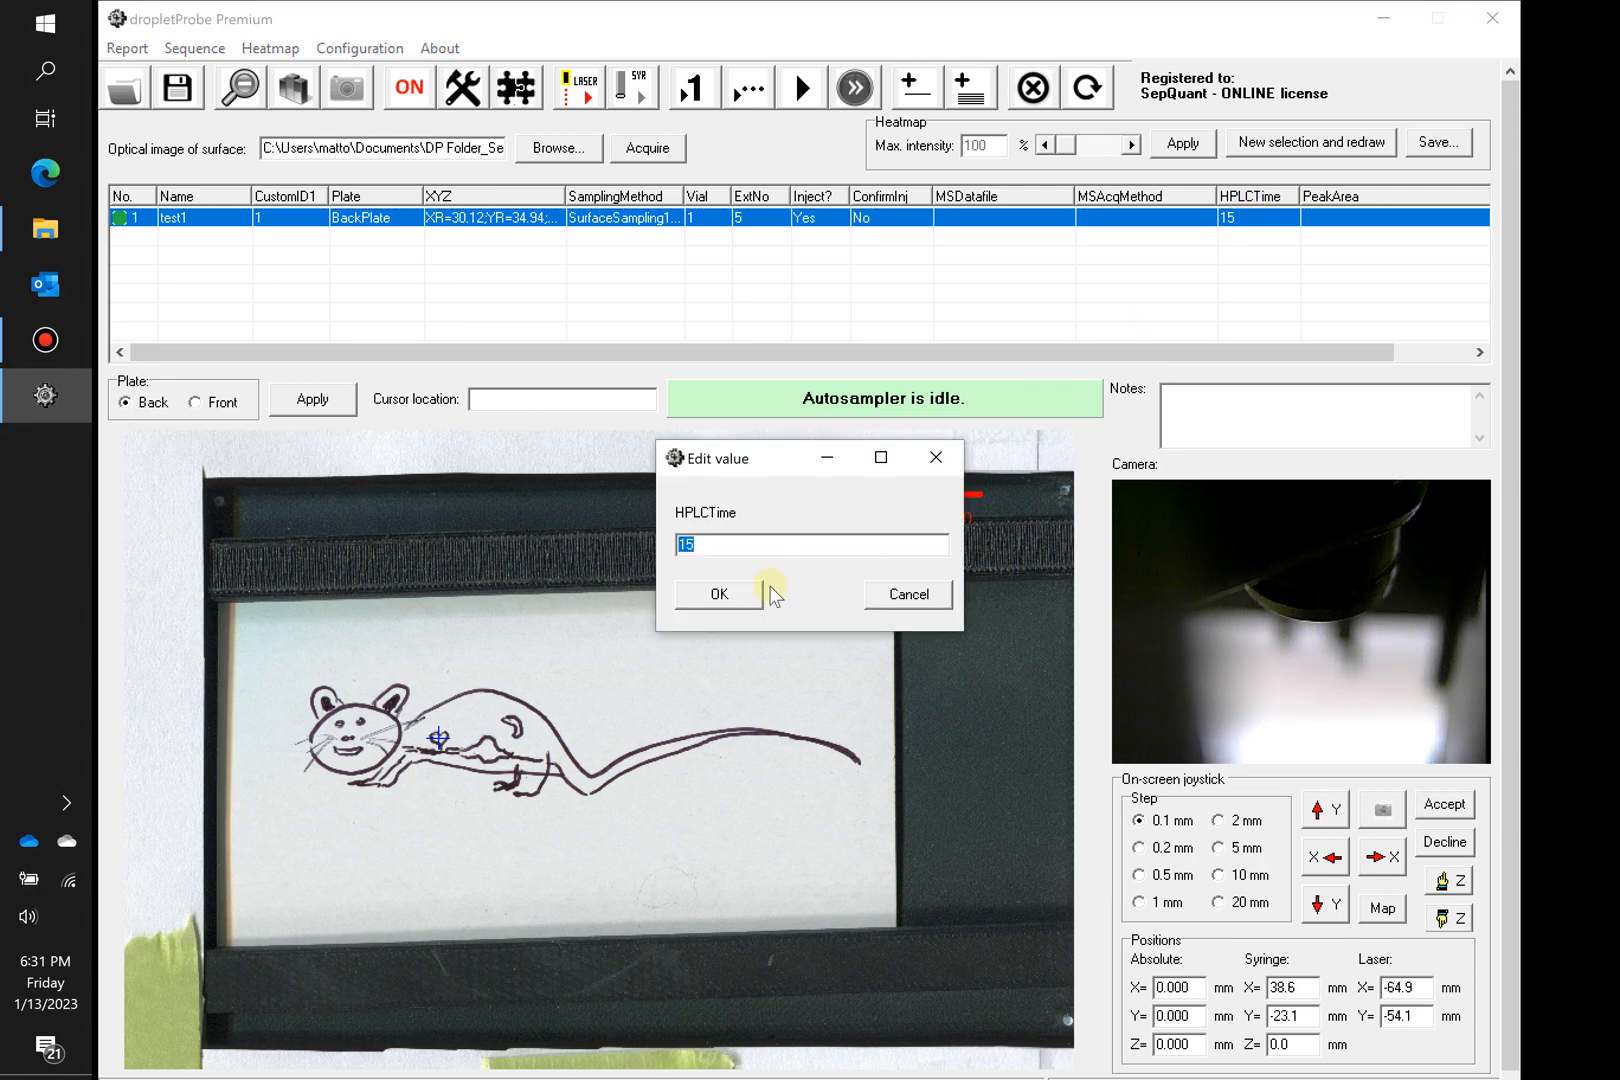
type("1")
key("Return")
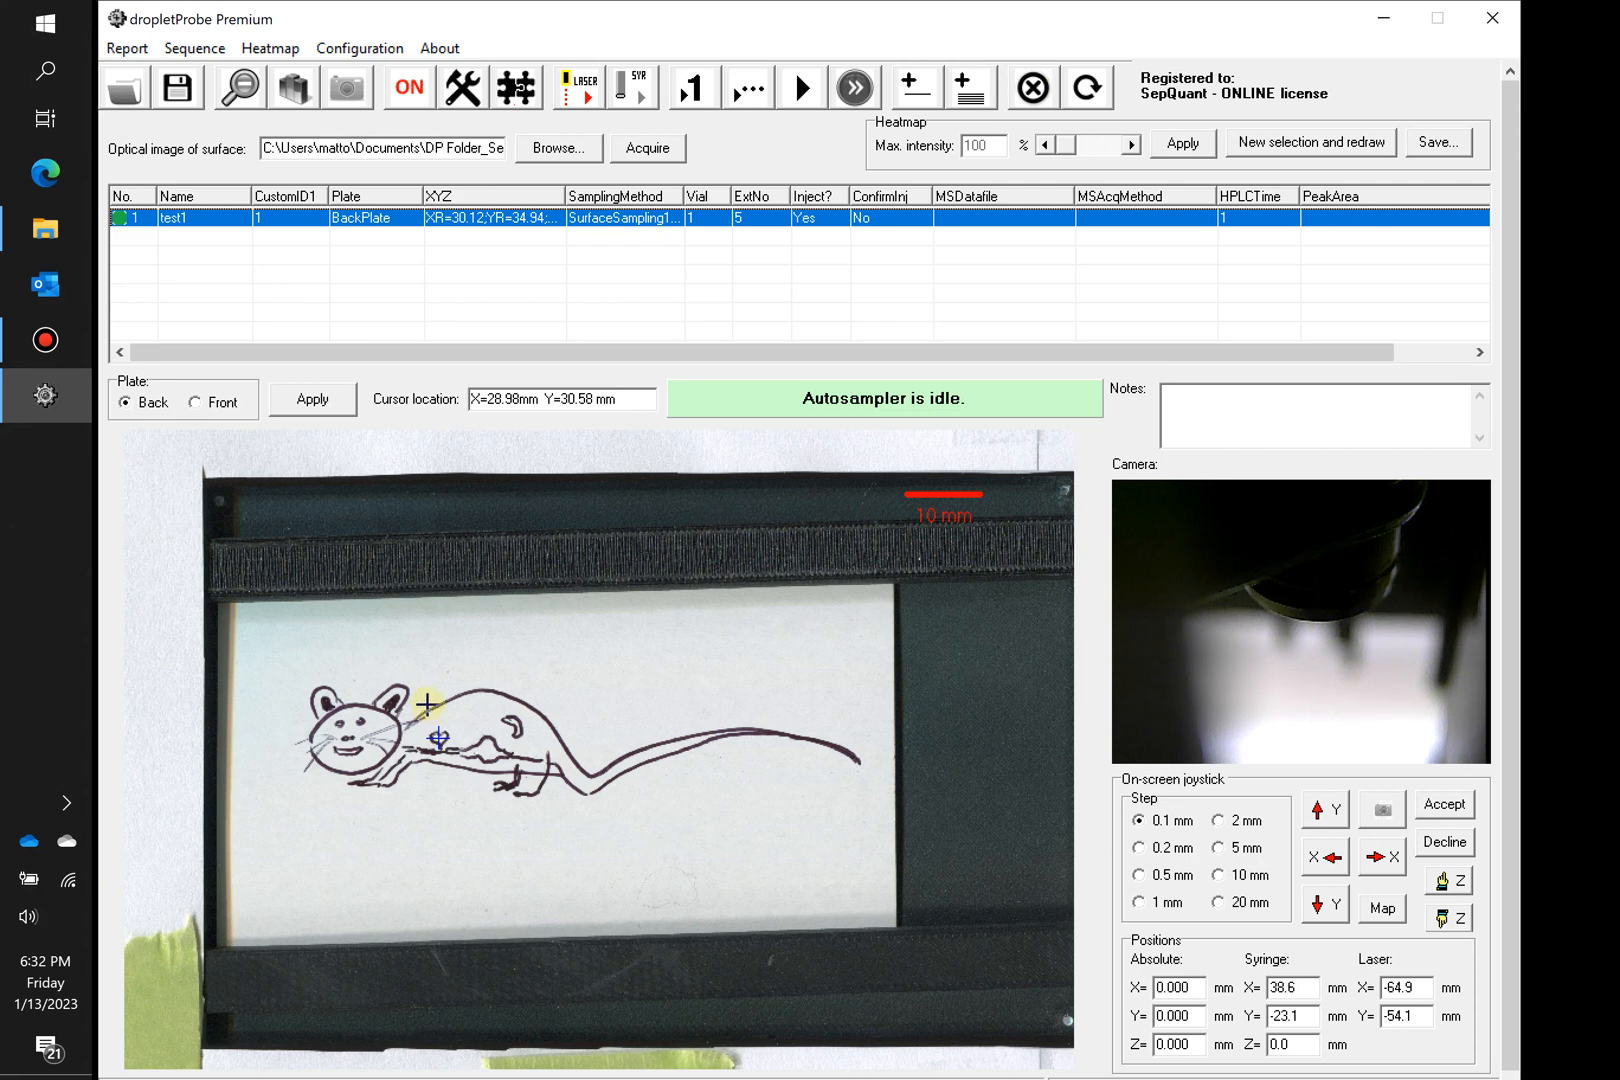
Step: Fill a rectangle about 17 by 9 mm over the animal's body with test1 samples every 5 mm, numbered incrementally from 1
left_click_drag(428, 702, 552, 770)
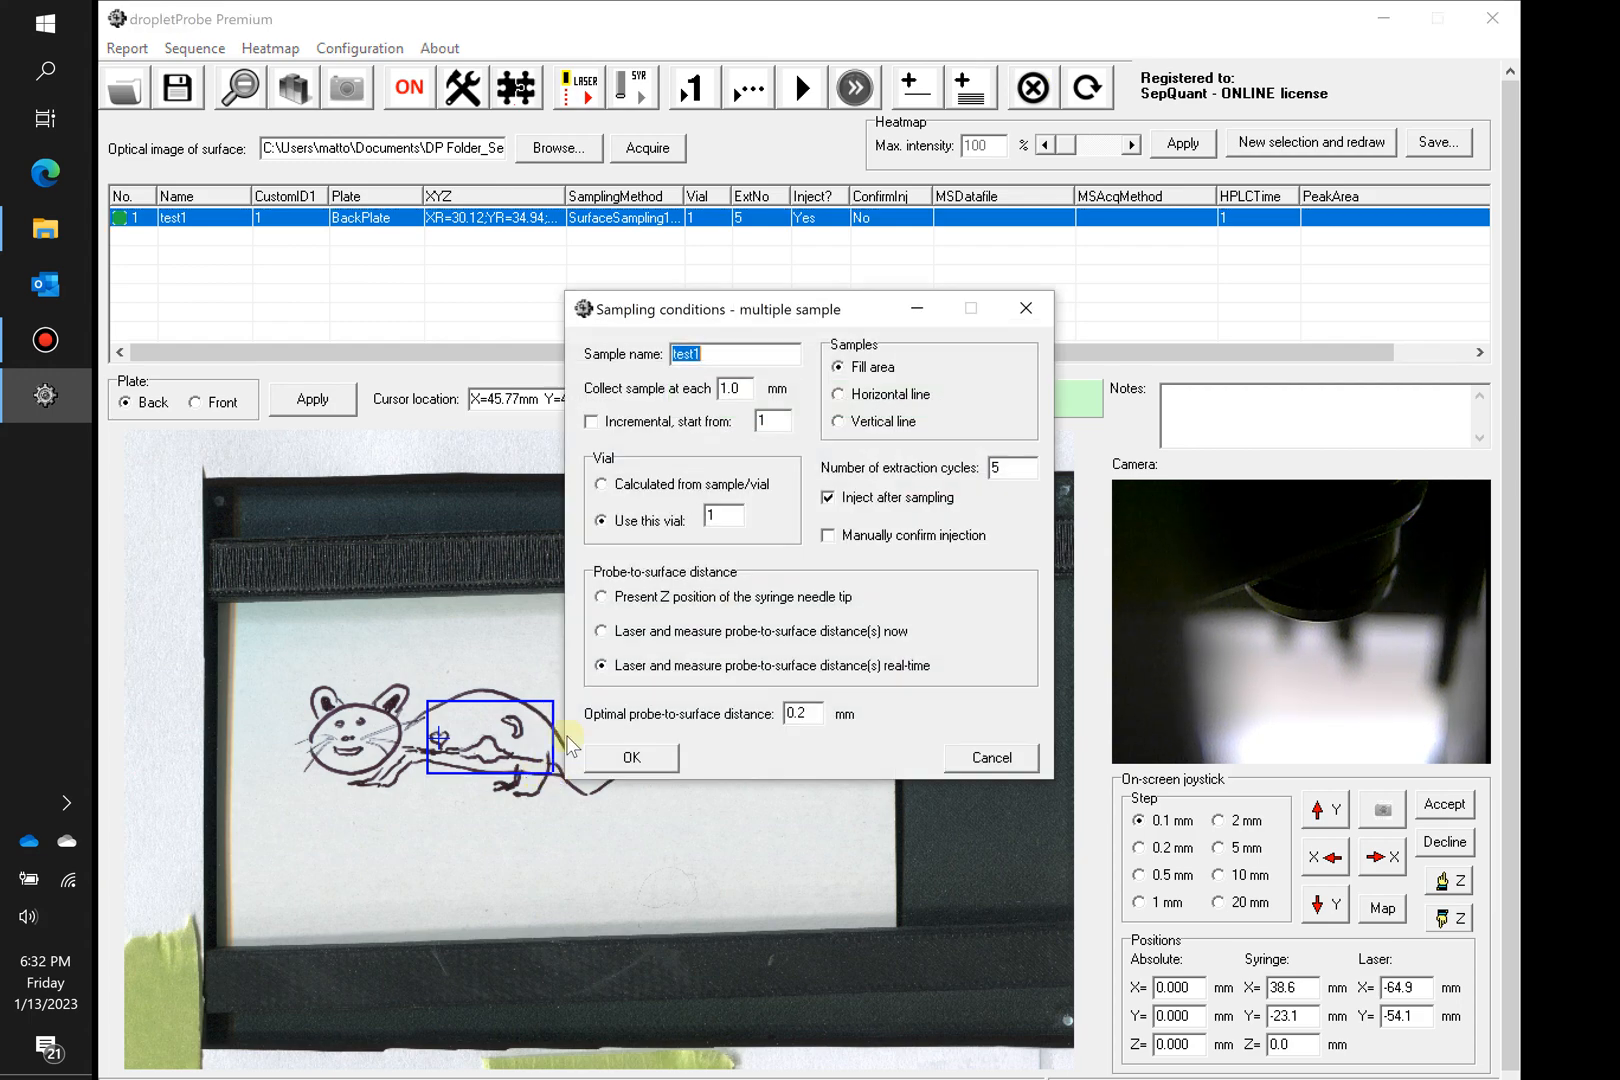
left_click_drag(850, 330, 917, 362)
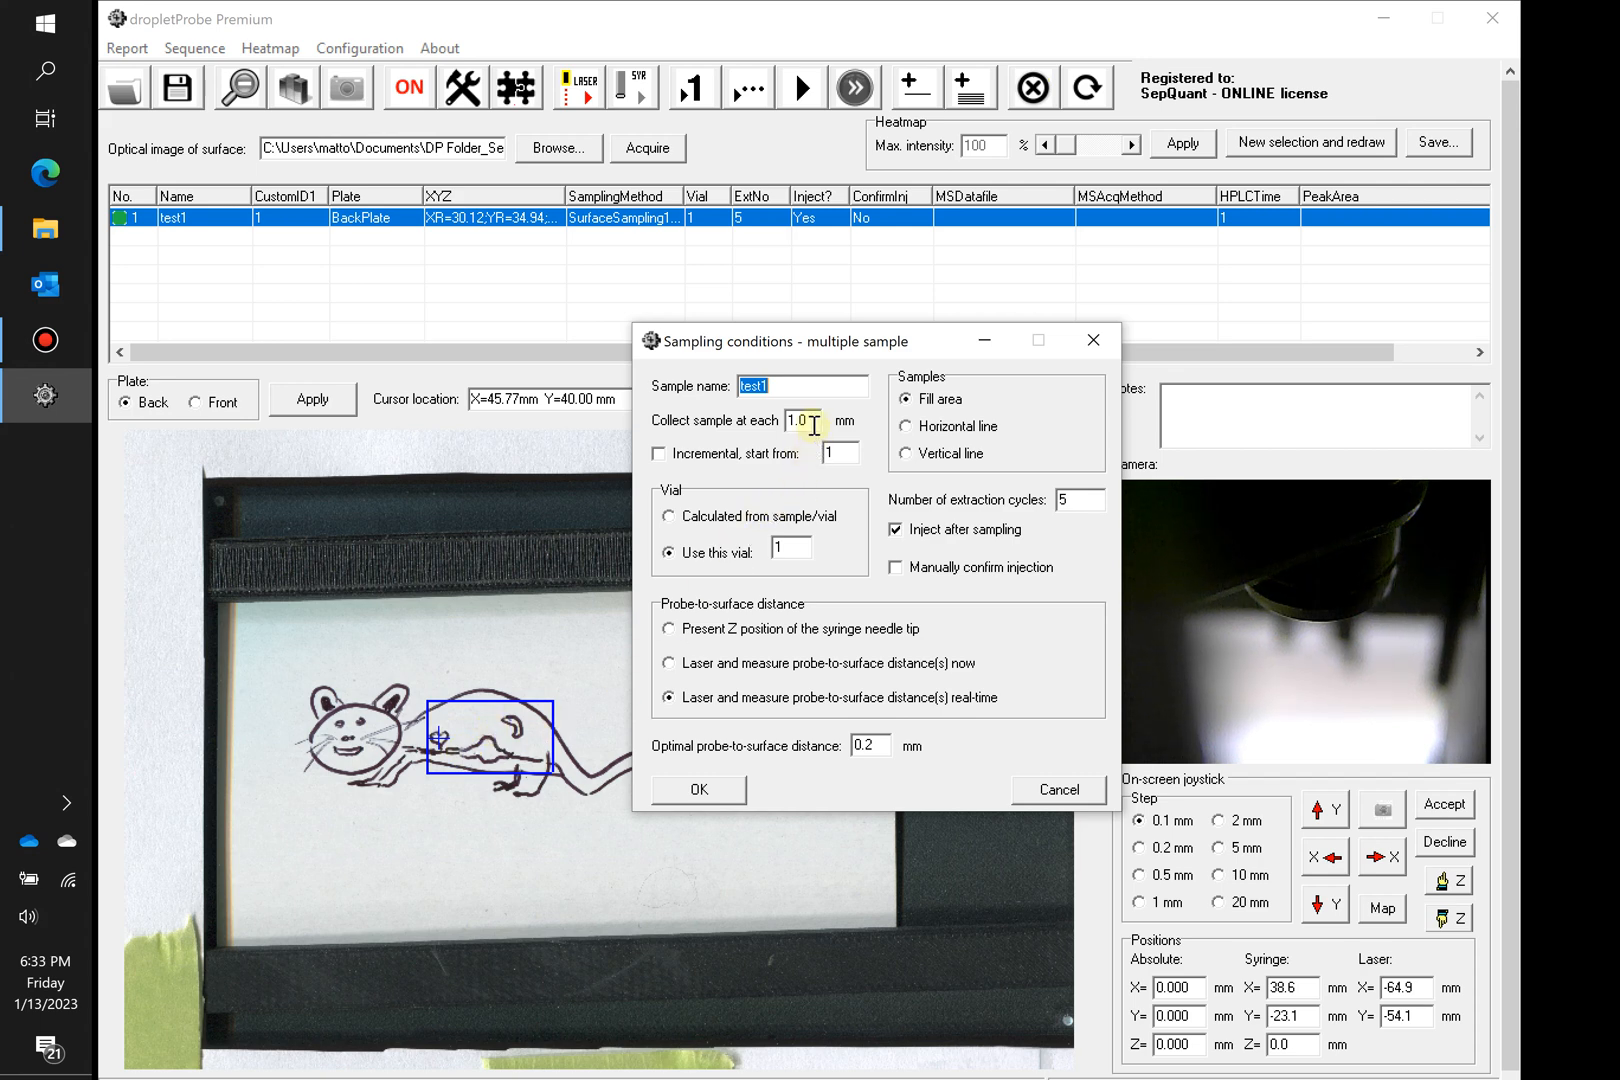
left_click_drag(814, 425, 785, 422)
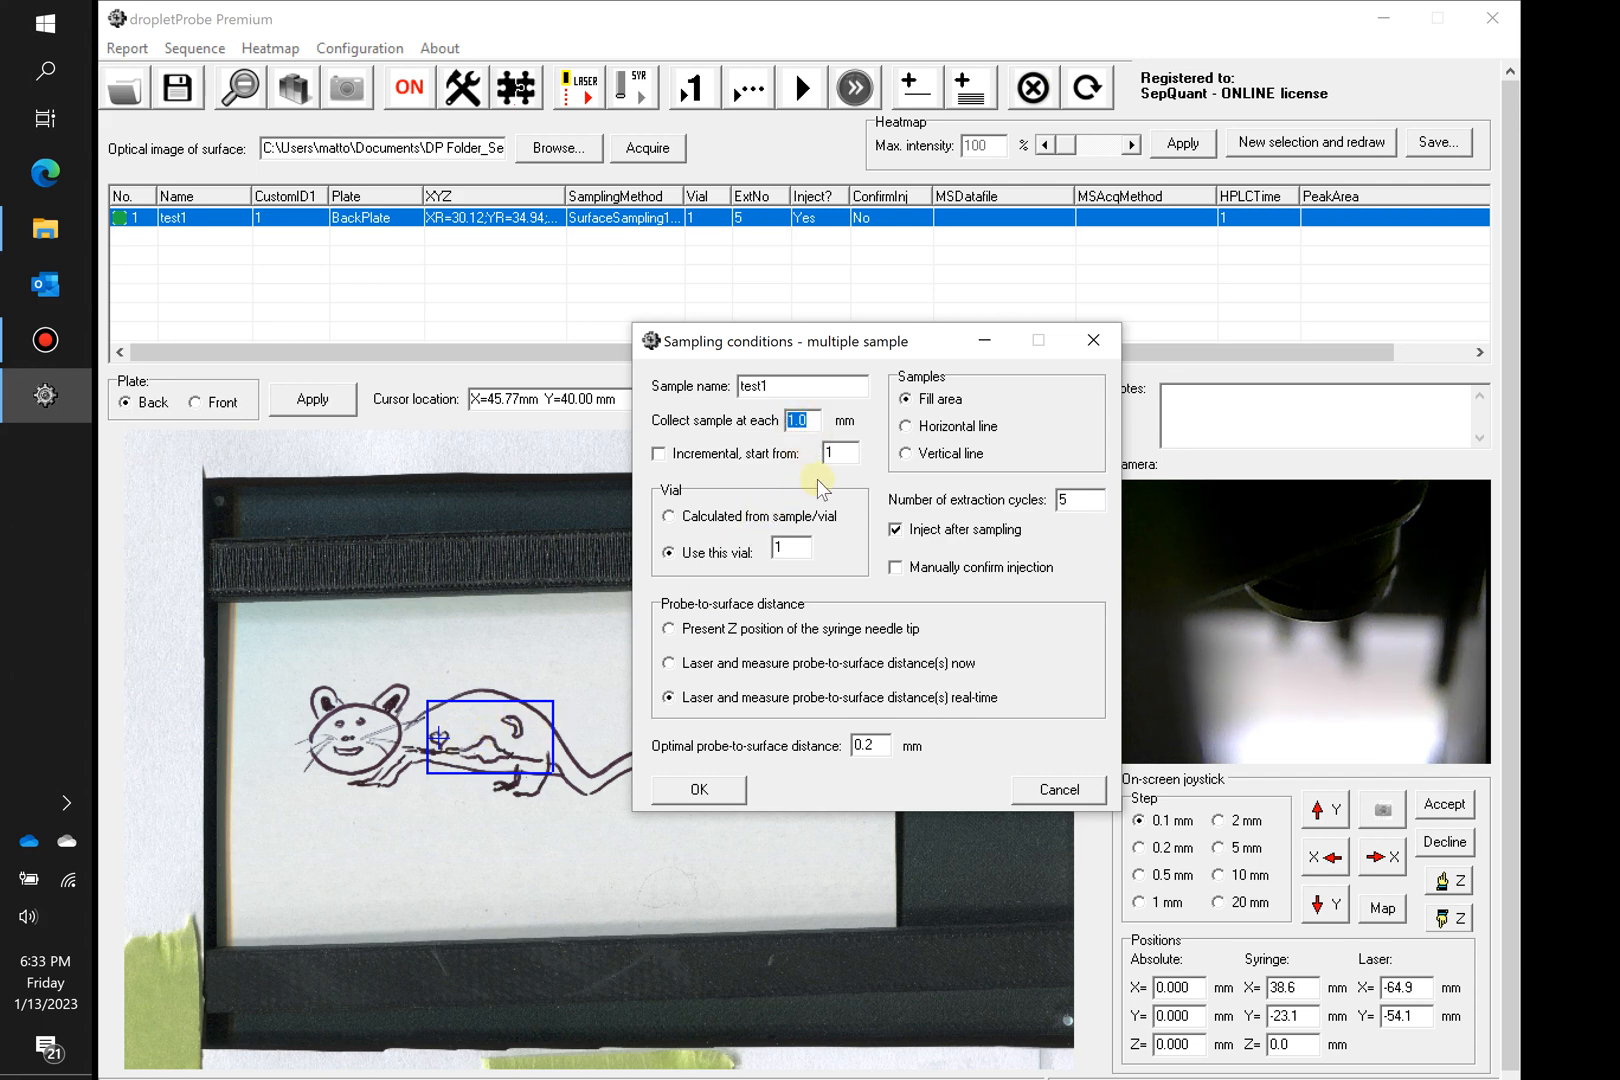
type("5")
left_click(660, 453)
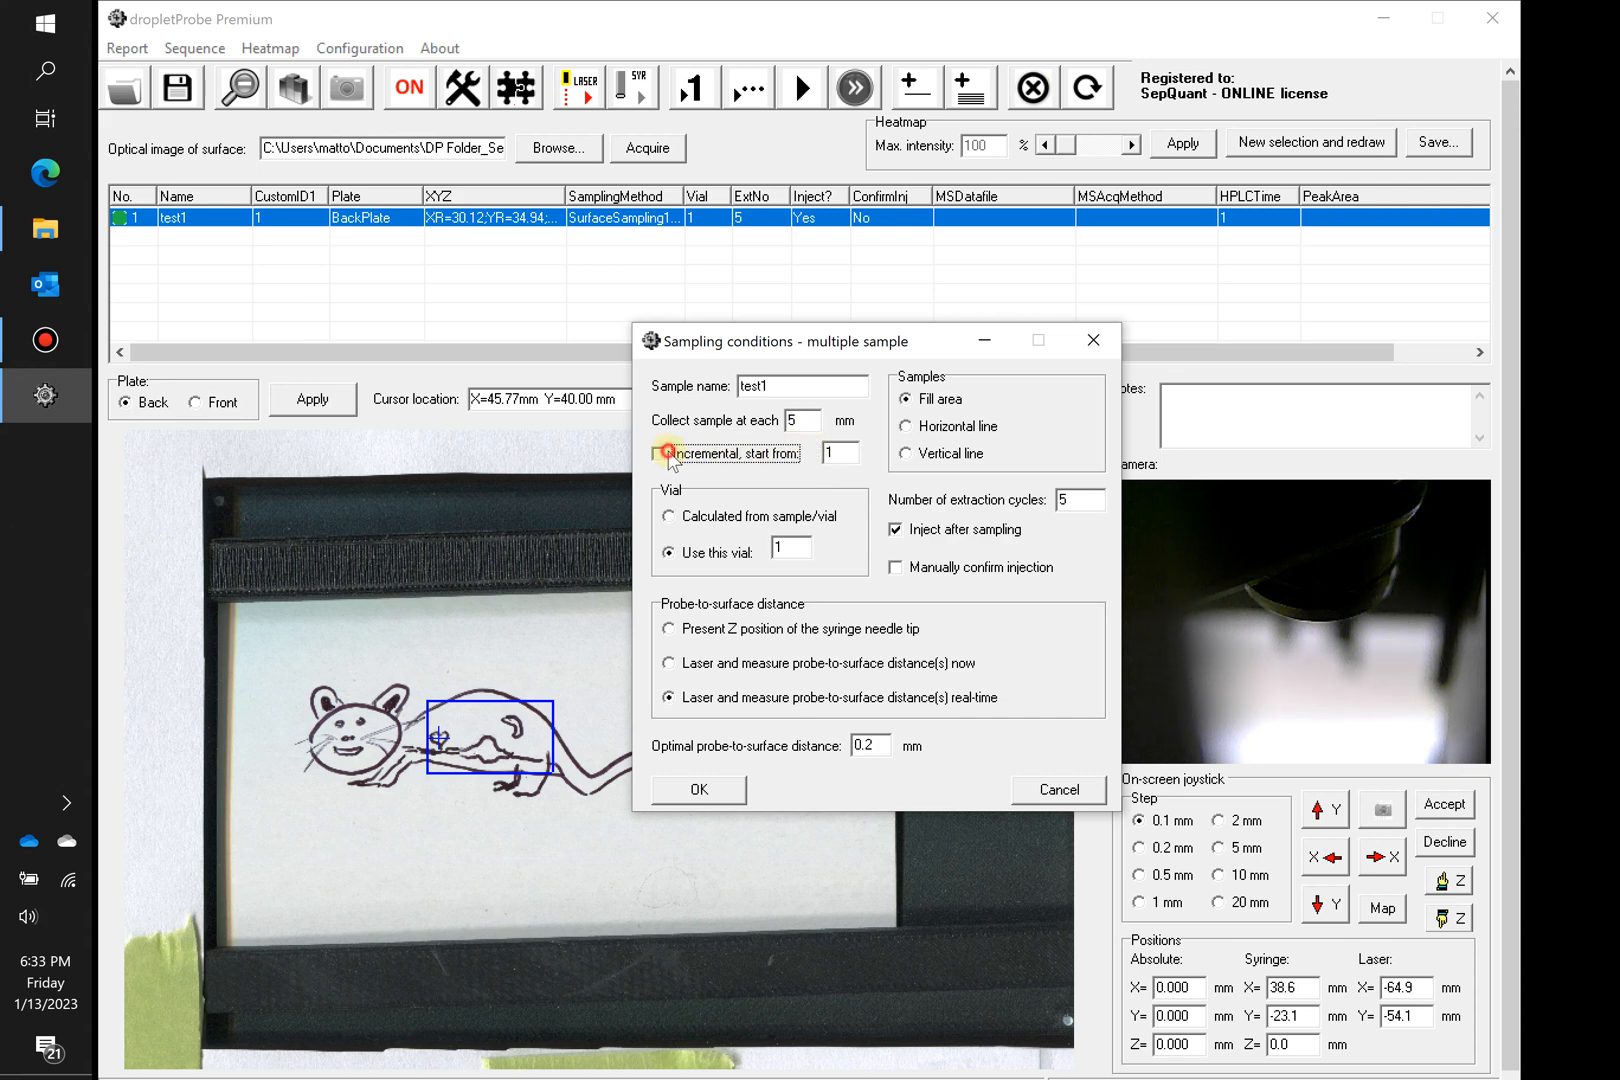
left_click(837, 451)
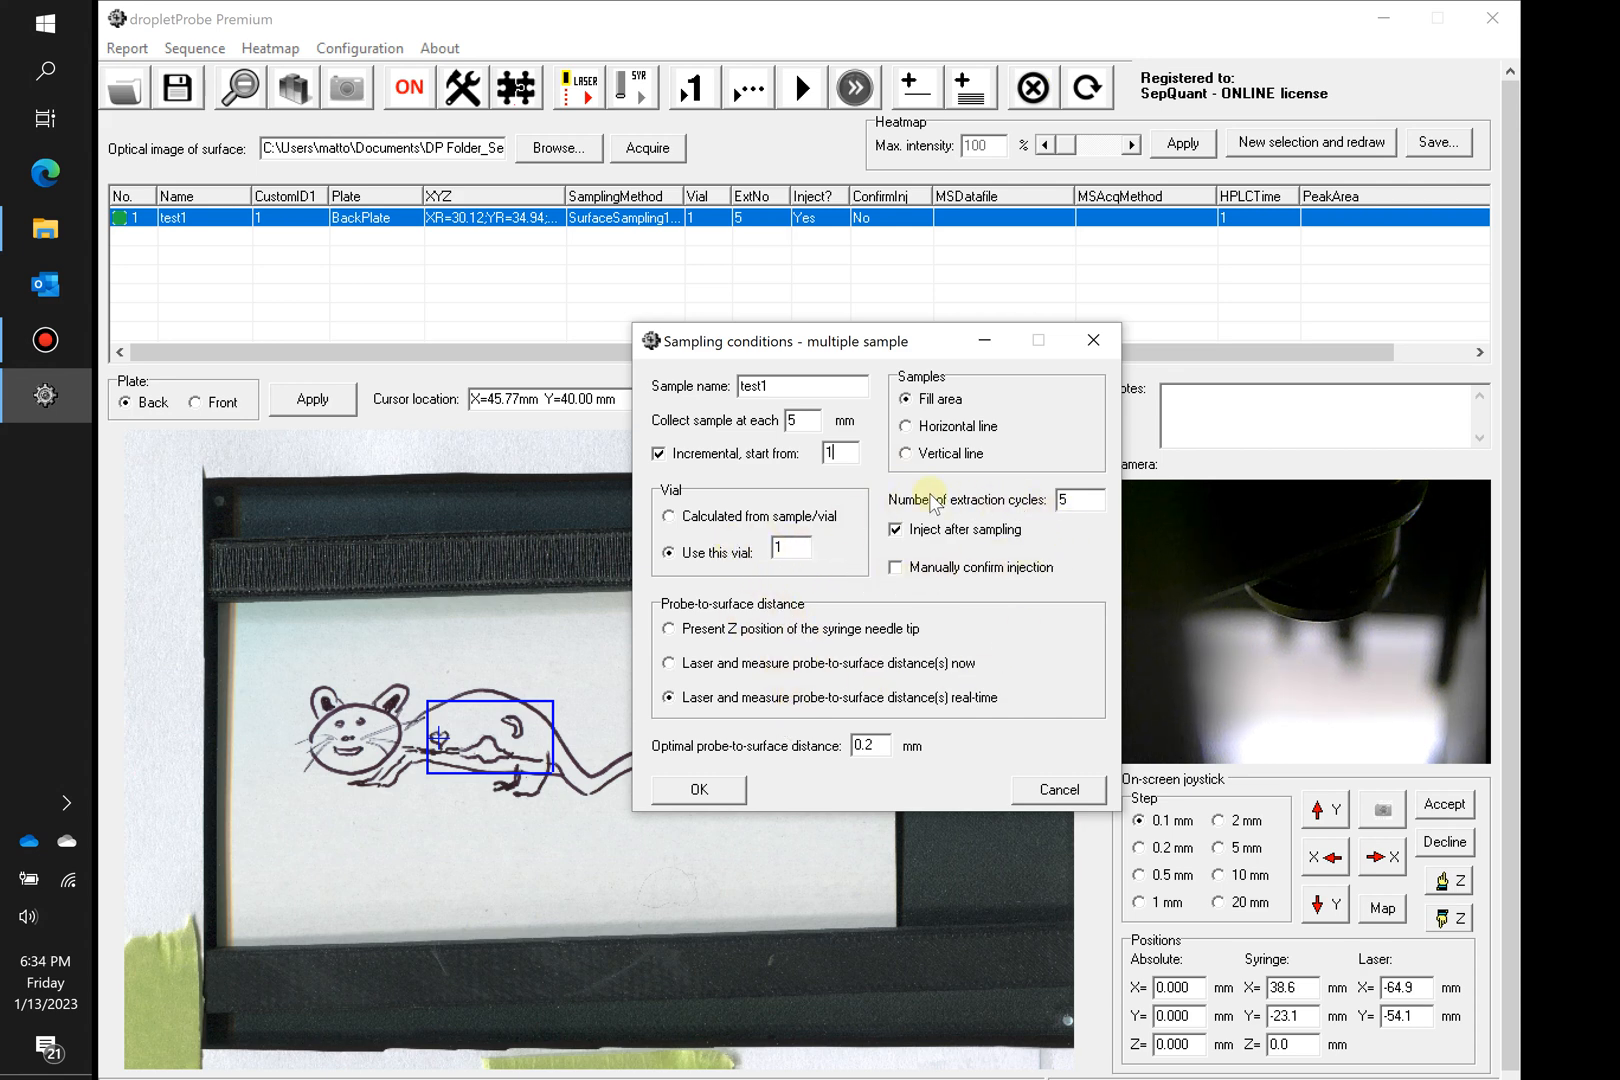
left_click(699, 789)
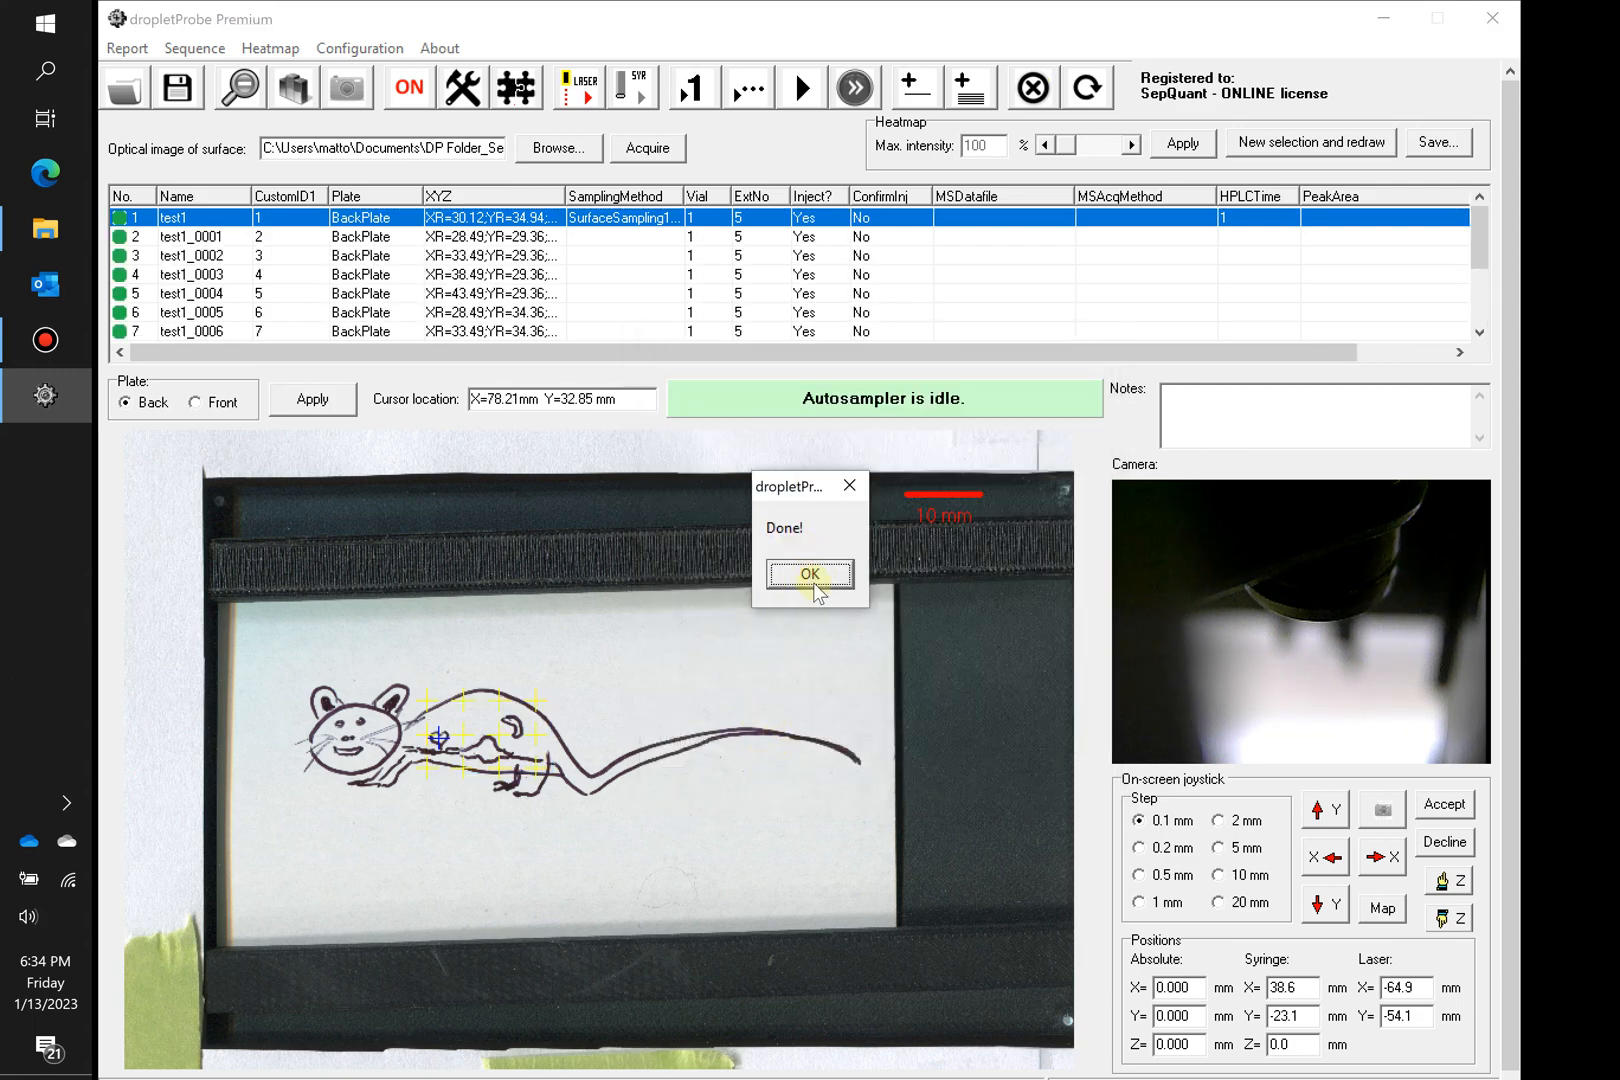
left_click(812, 576)
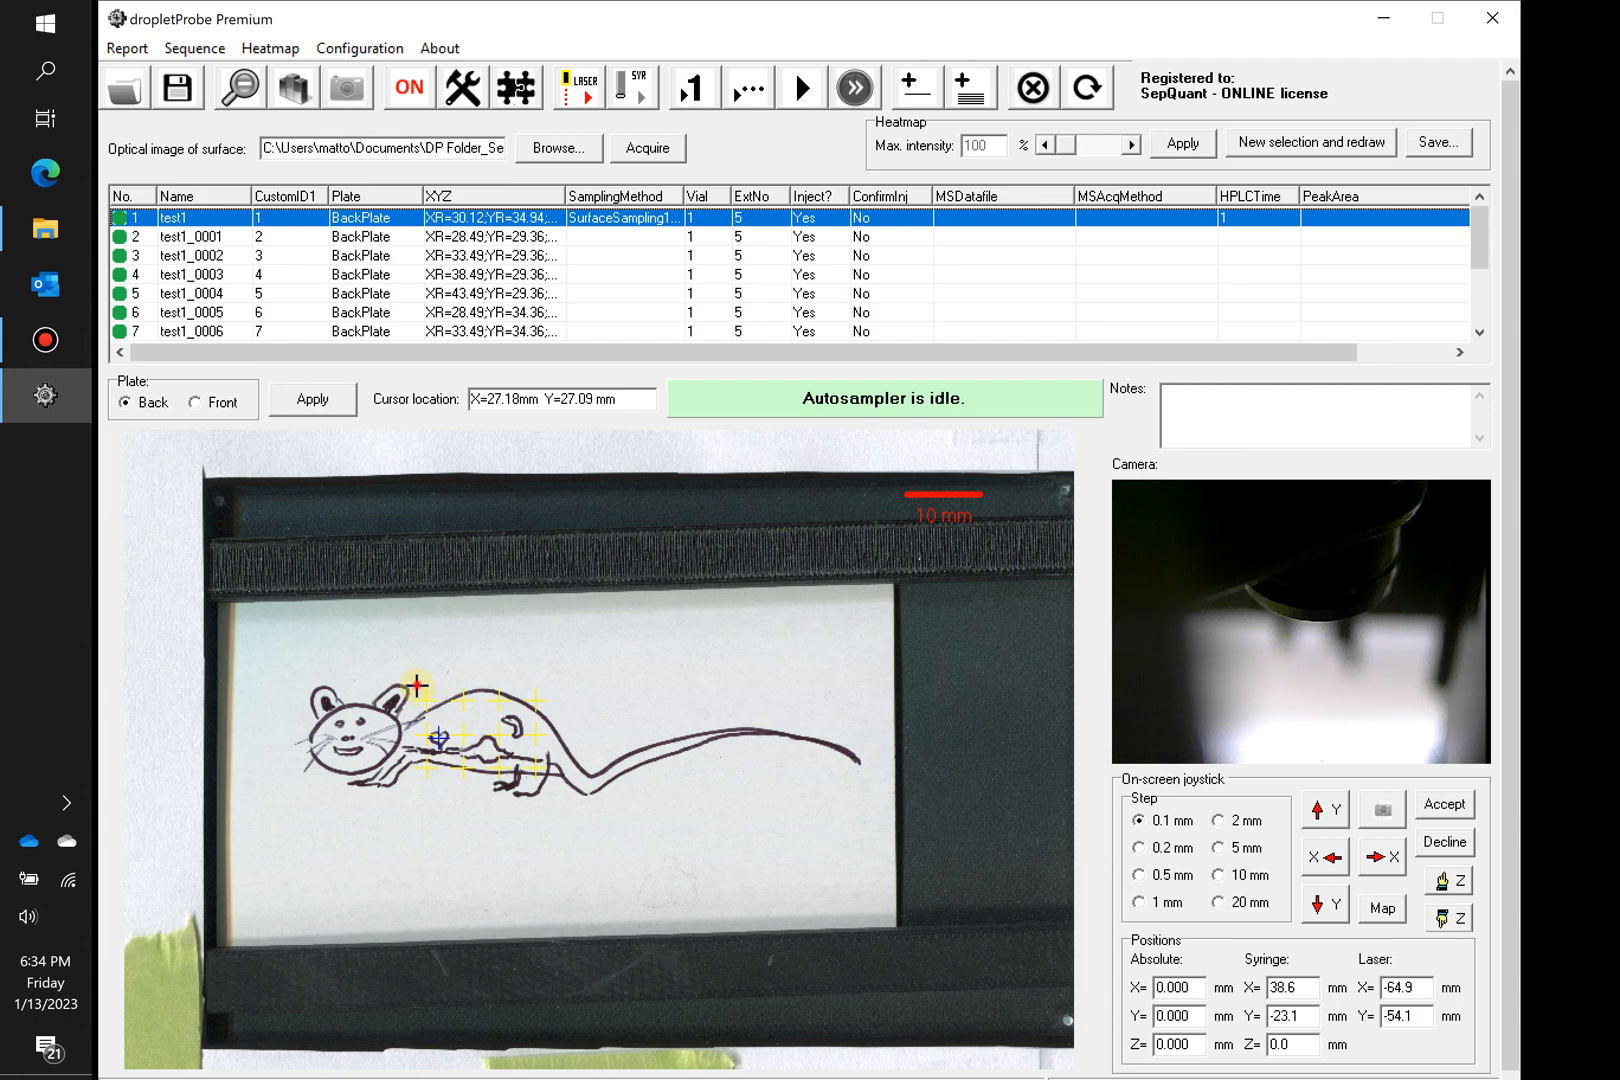
Step: Remove the upper-left and lower-left corner spots of the sampling grid by enclosing each one on the surface image
left_click_drag(417, 685, 443, 712)
key("Delete")
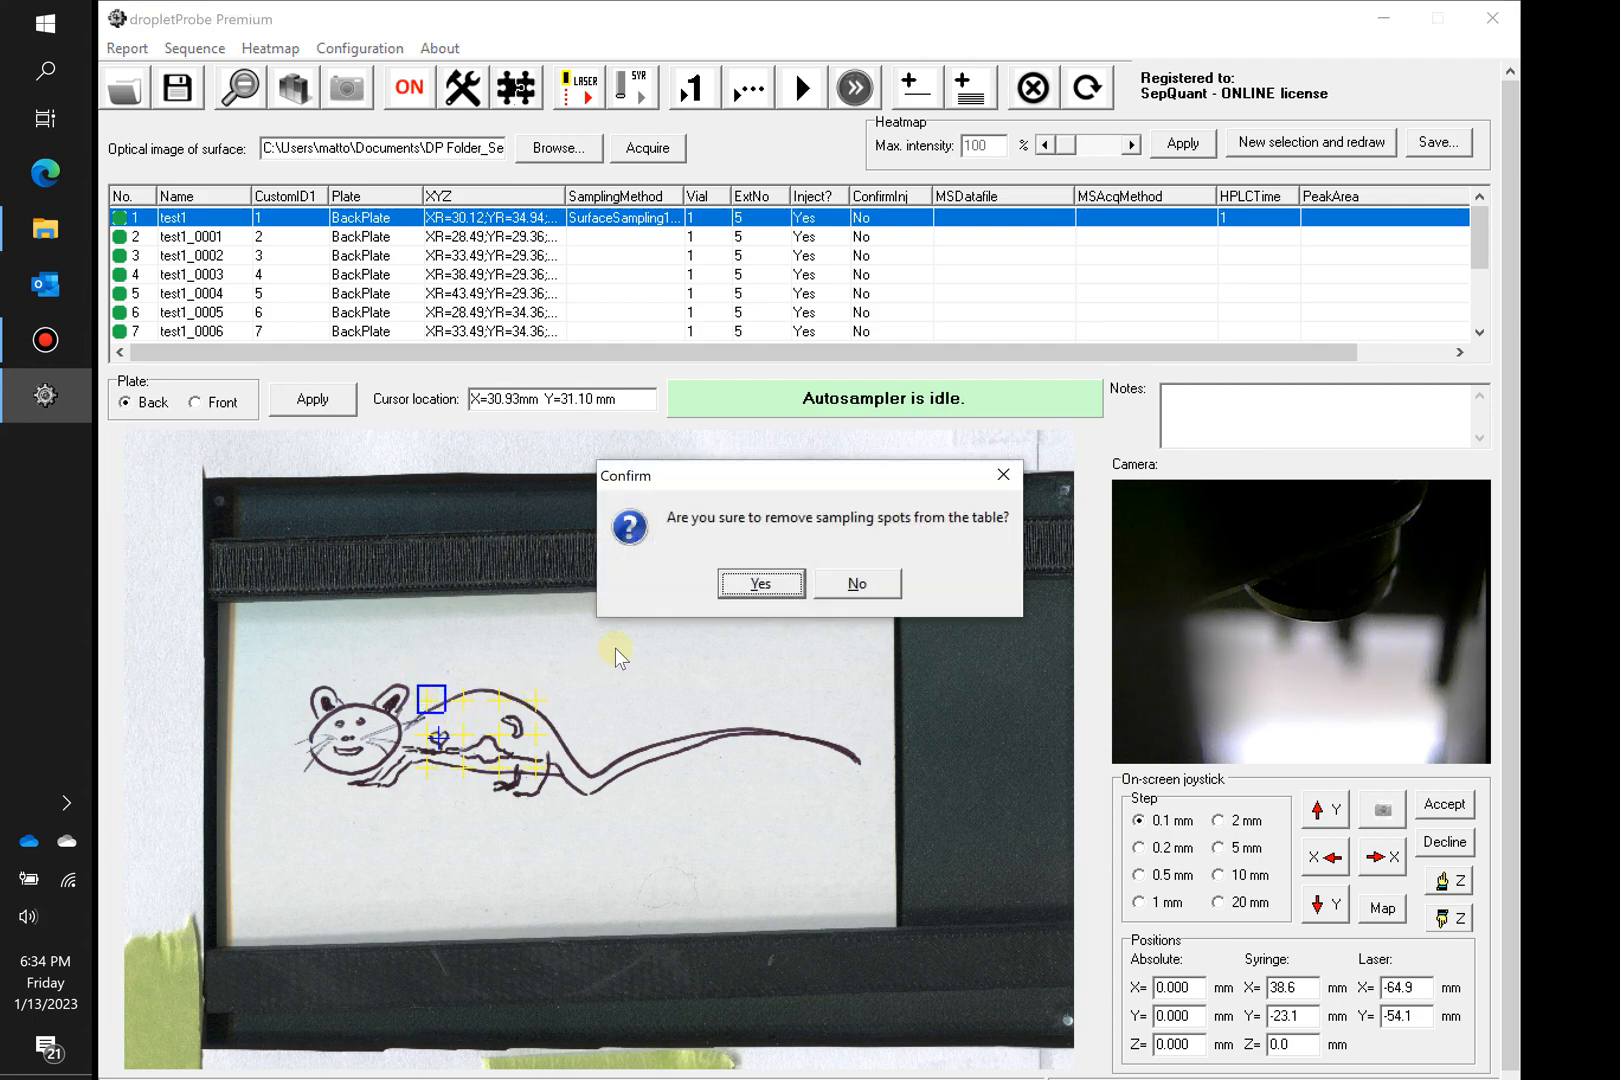
left_click(761, 584)
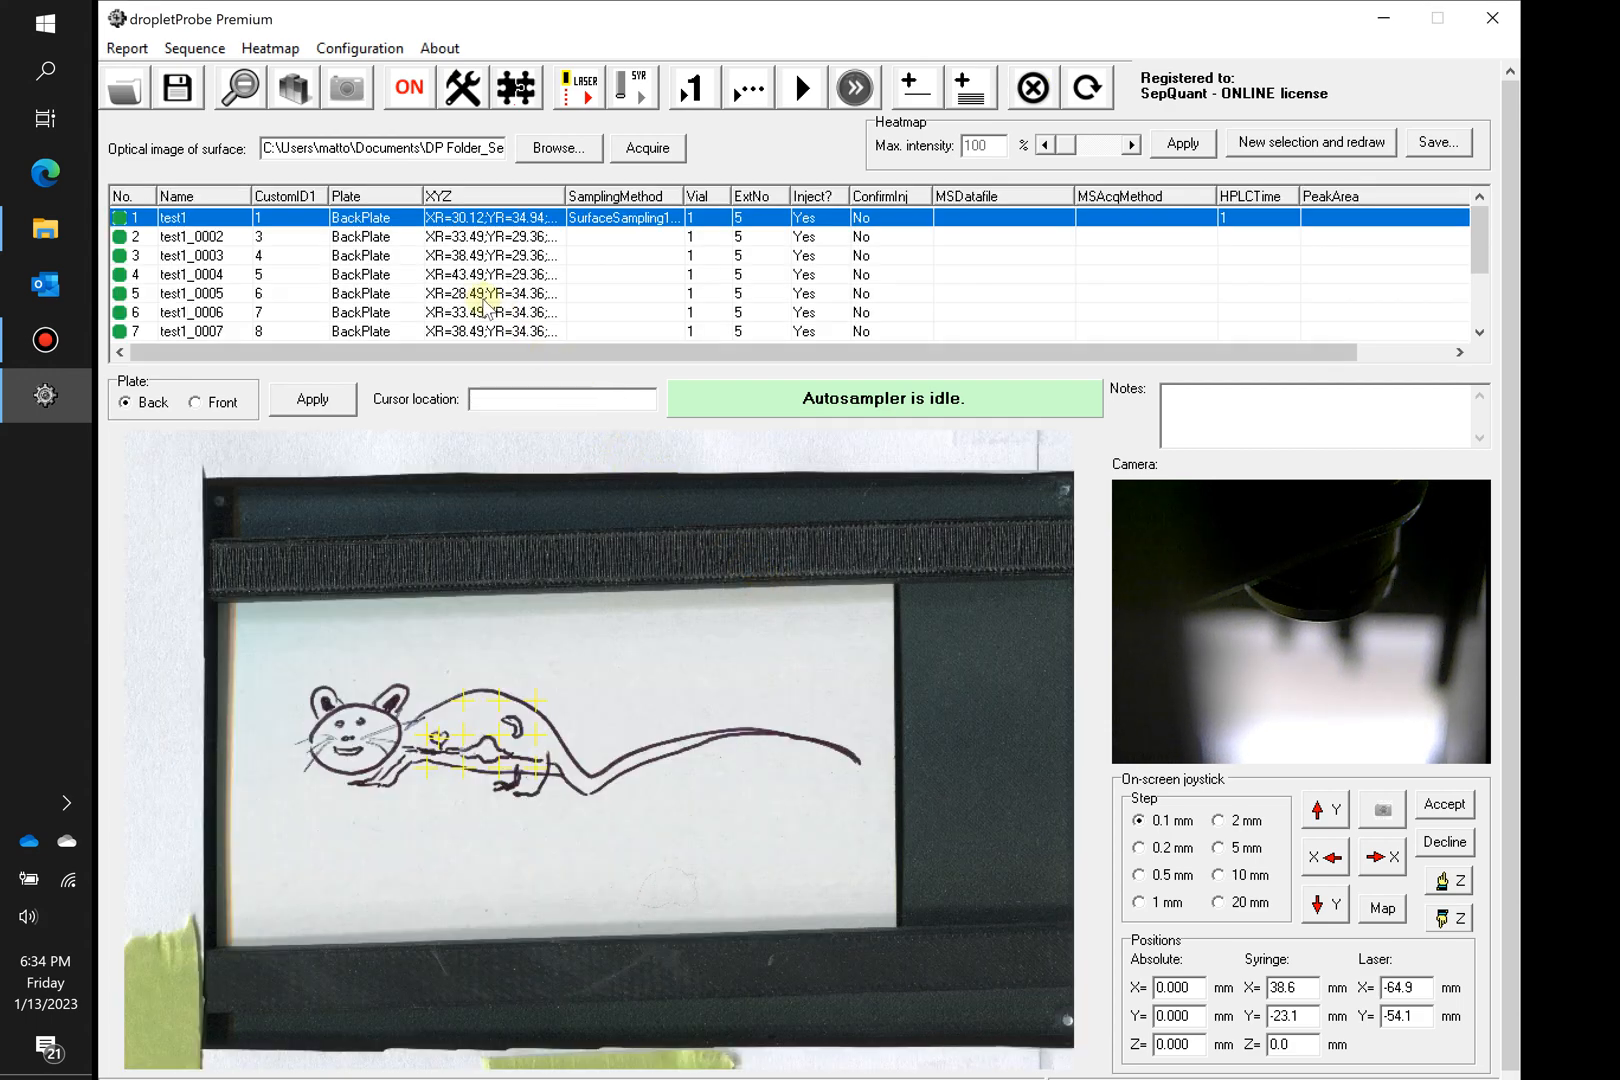
mouse_move(1481, 237)
left_mouse_down()
mouse_move(1489, 312)
mouse_move(1480, 242)
left_mouse_up()
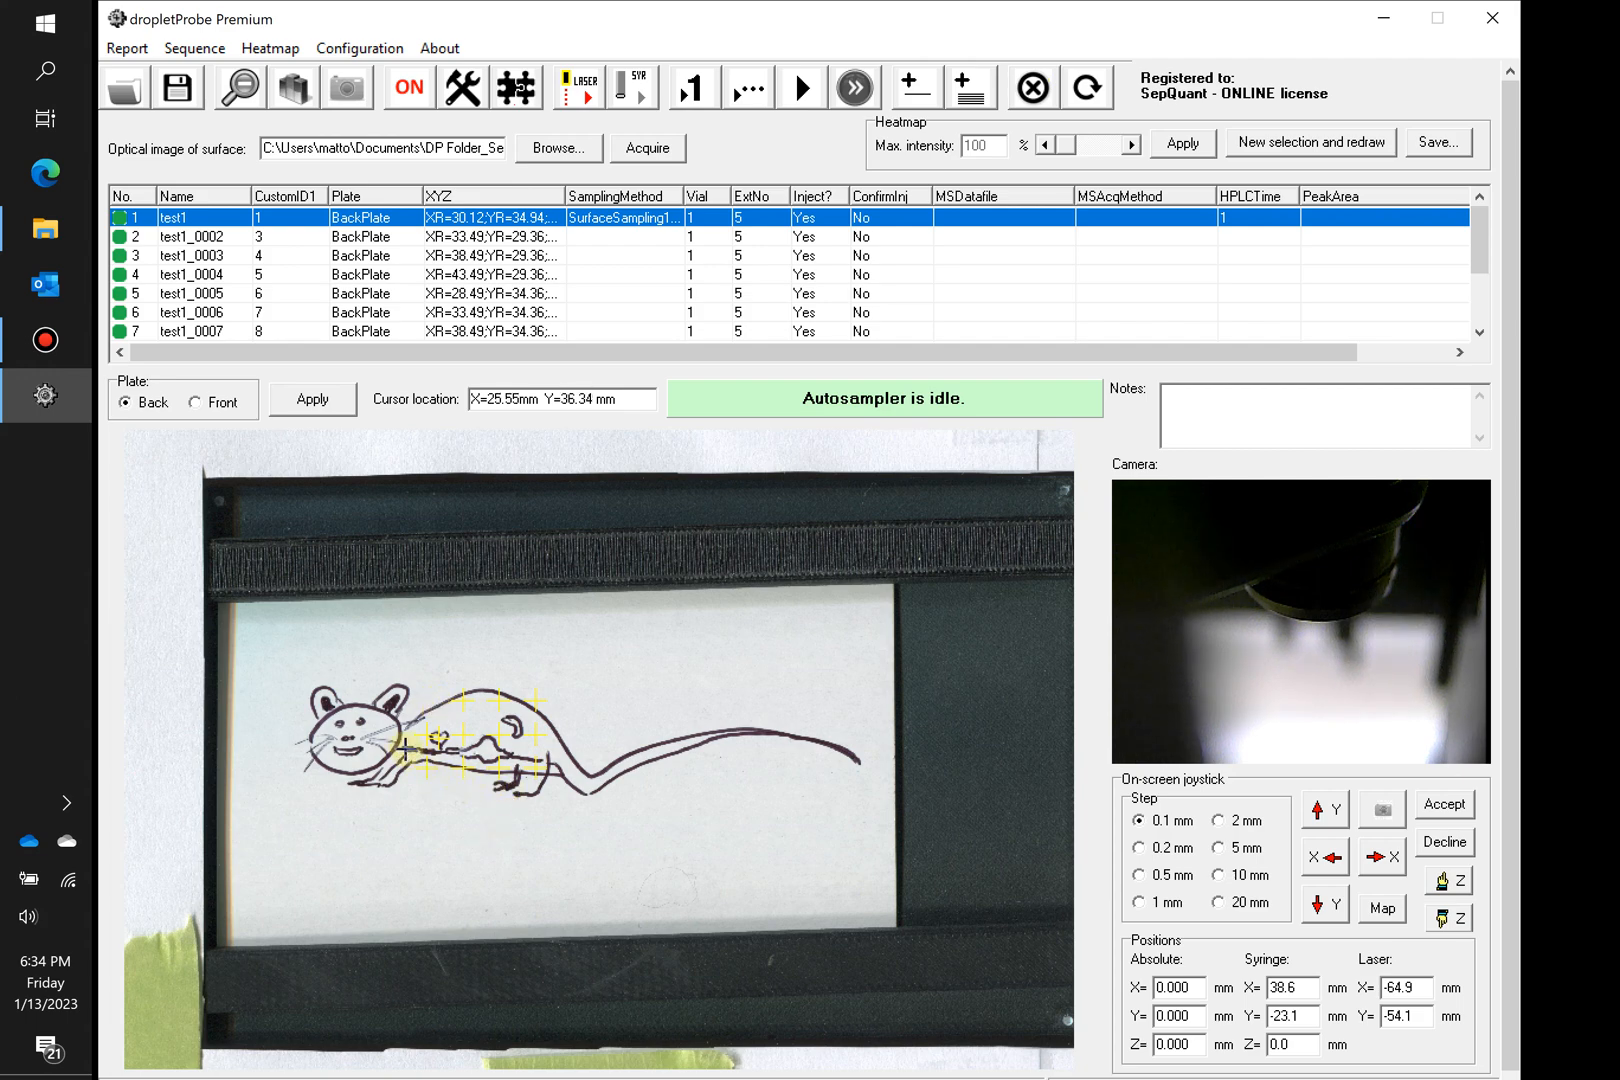
left_click_drag(431, 772, 441, 778)
left_click(800, 588)
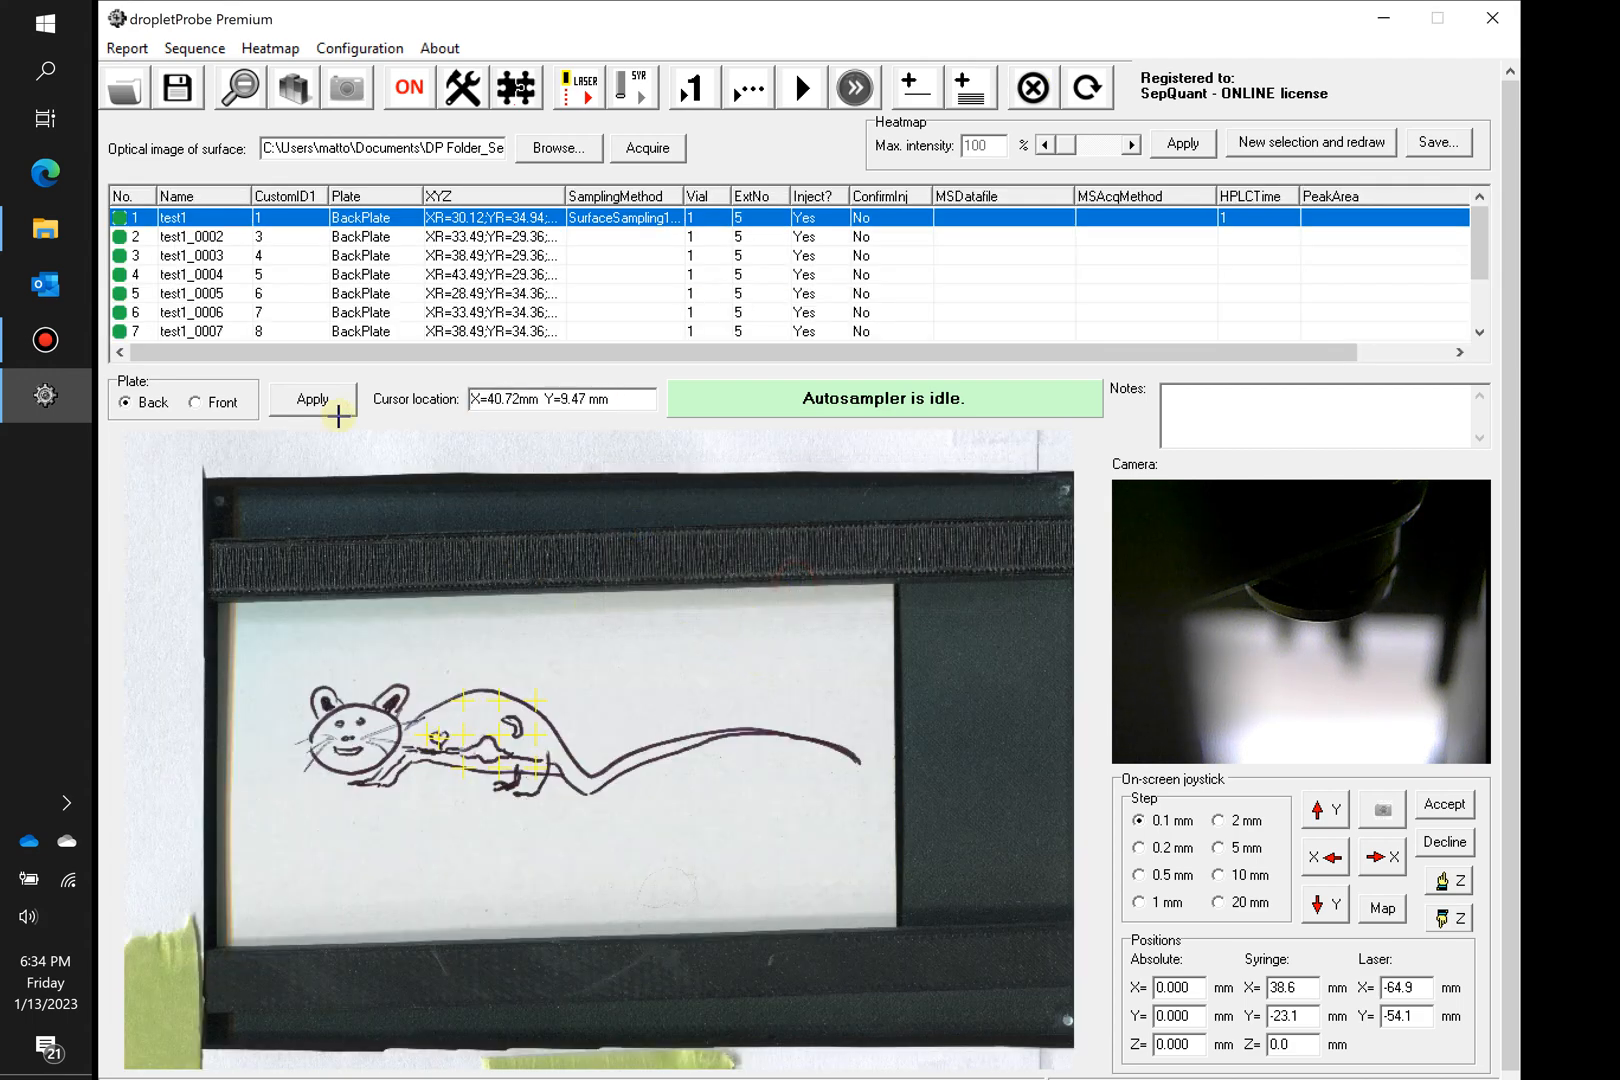
Step: Clear the test1_0005 row from the sample table
left_click(146, 295)
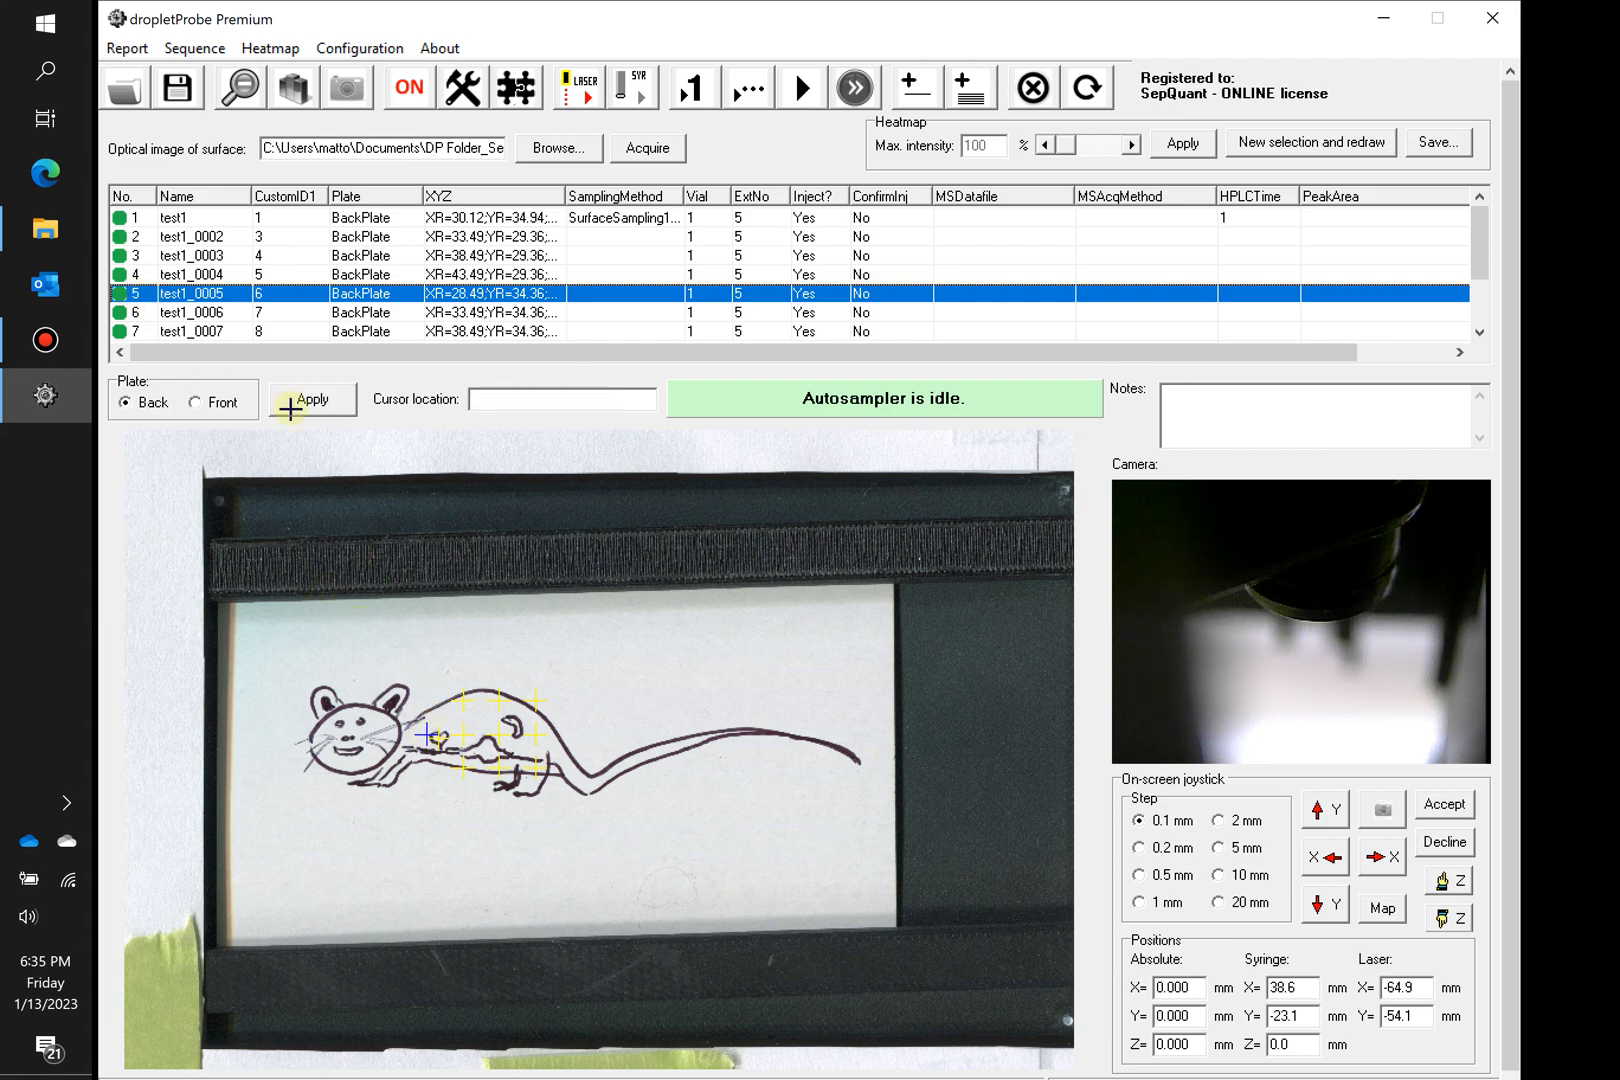
right_click(156, 298)
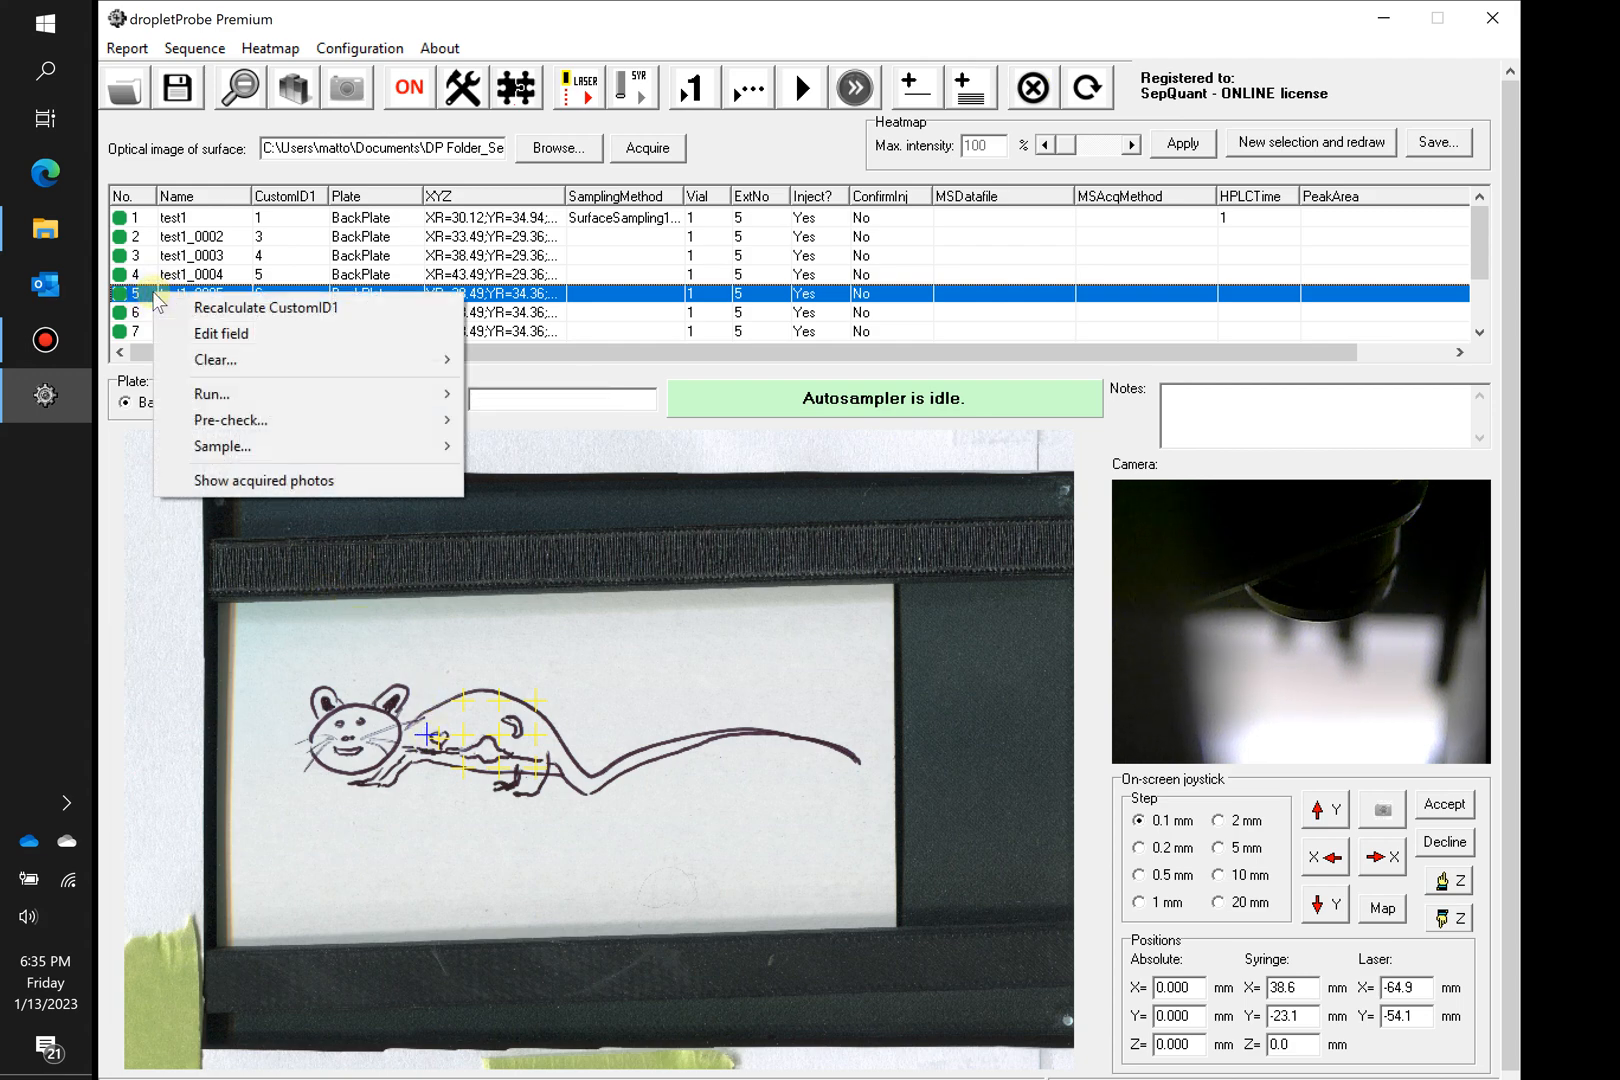
mouse_move(224, 366)
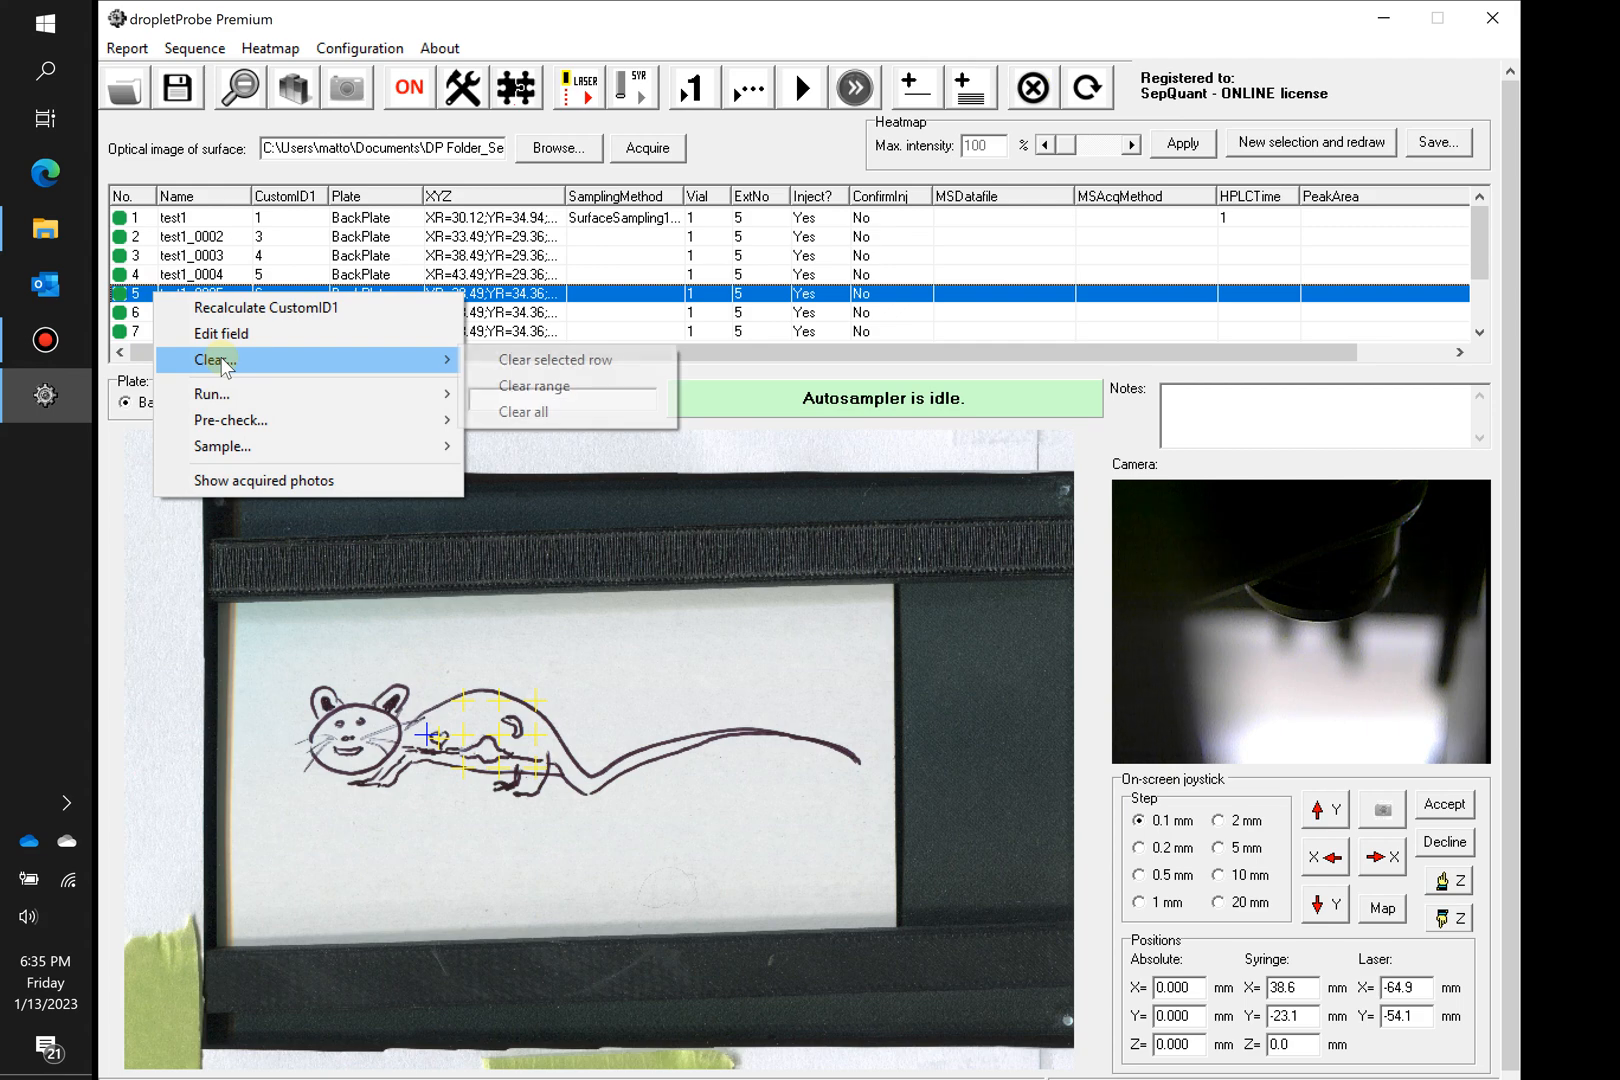
left_click(557, 362)
left_click(767, 588)
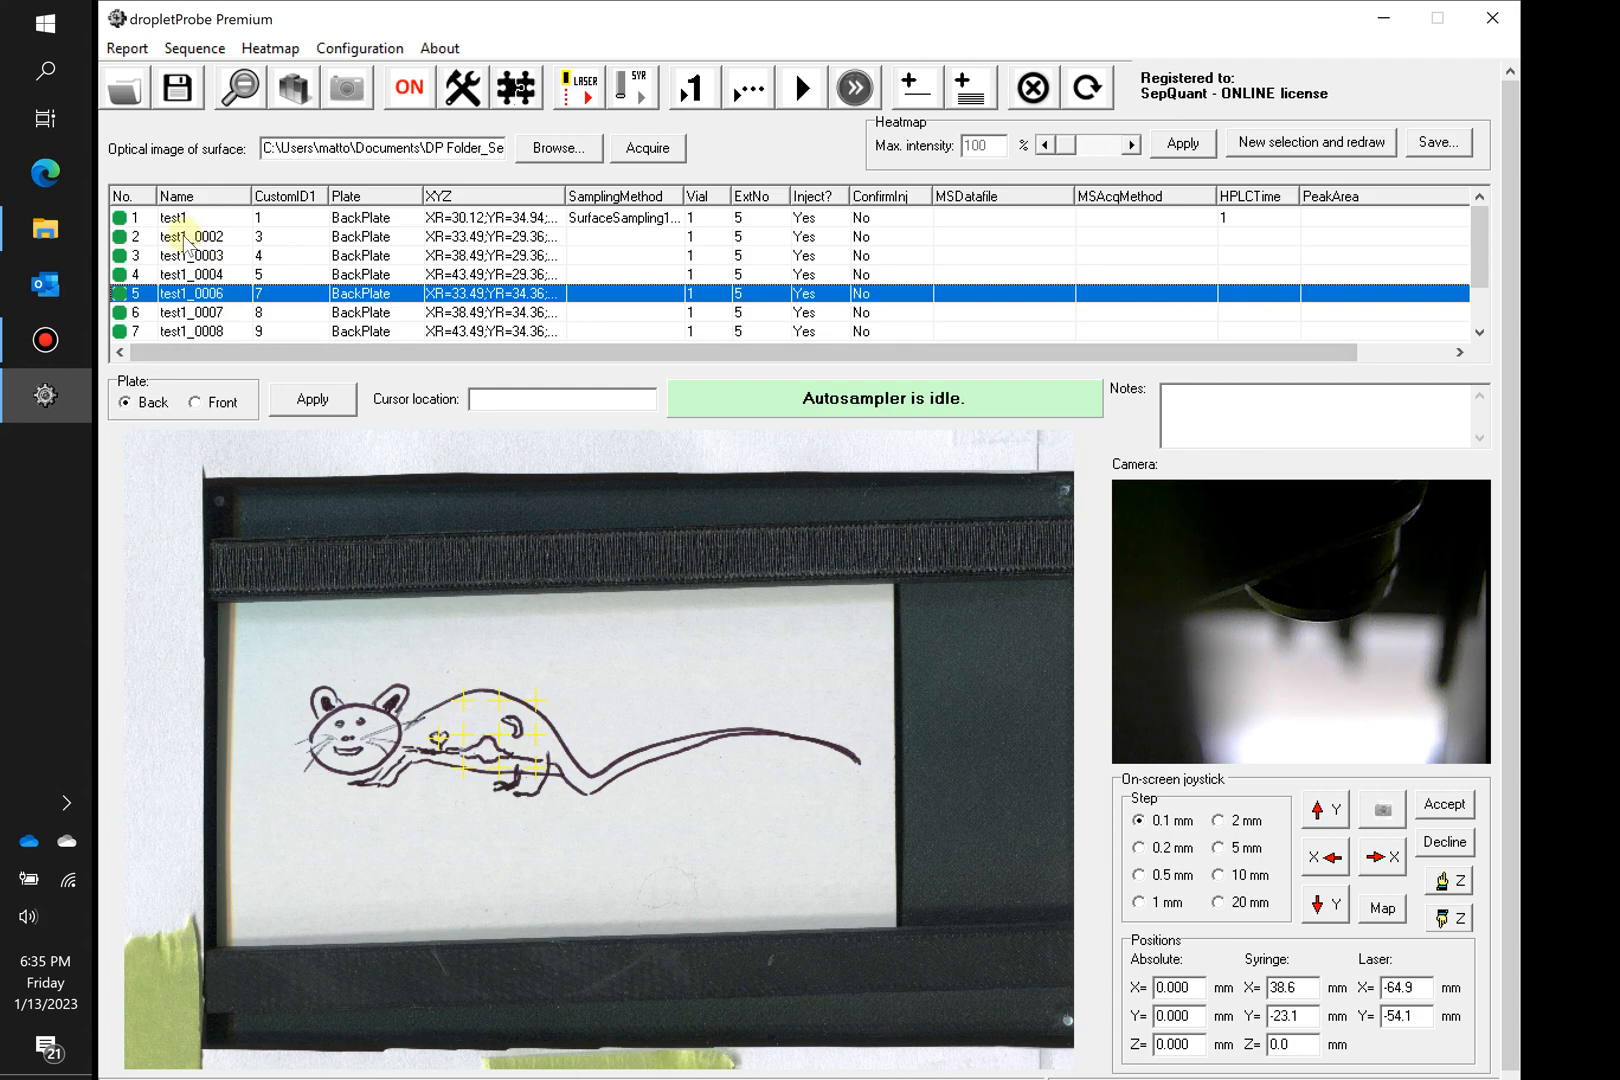
Step: Remove all remaining grid spots by enclosing them on the surface image, keeping only the test1 sample at the heart
left_click(146, 238)
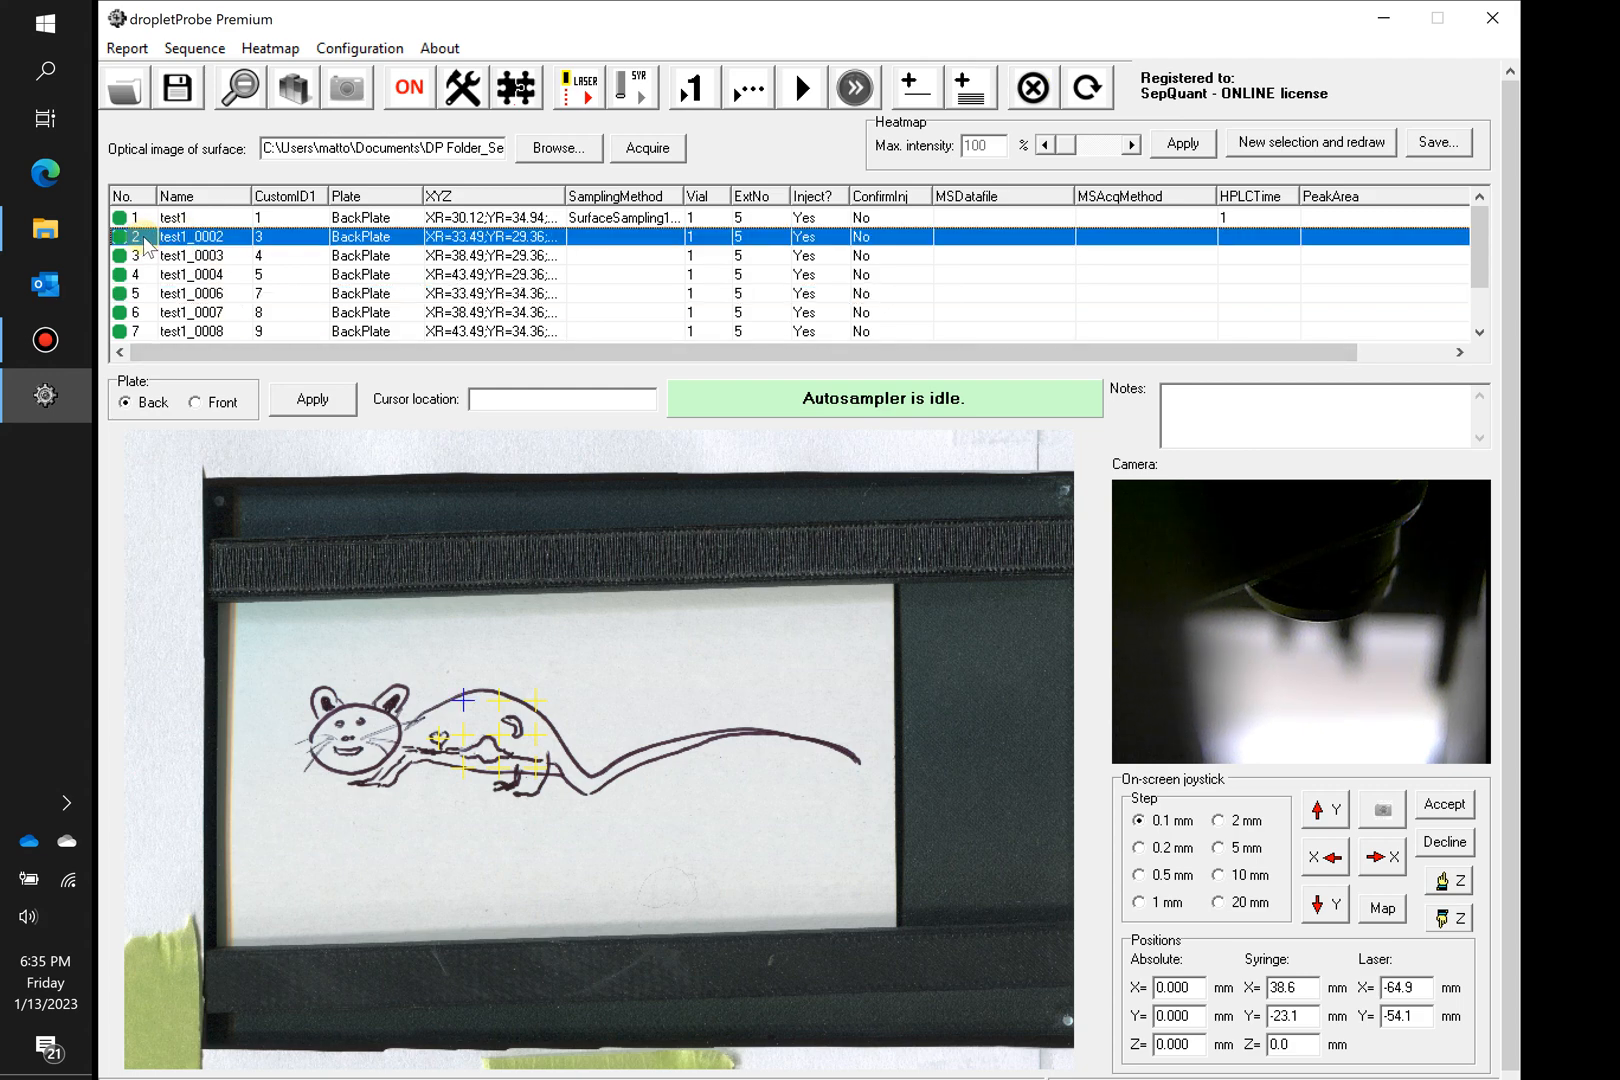
left_click(148, 331)
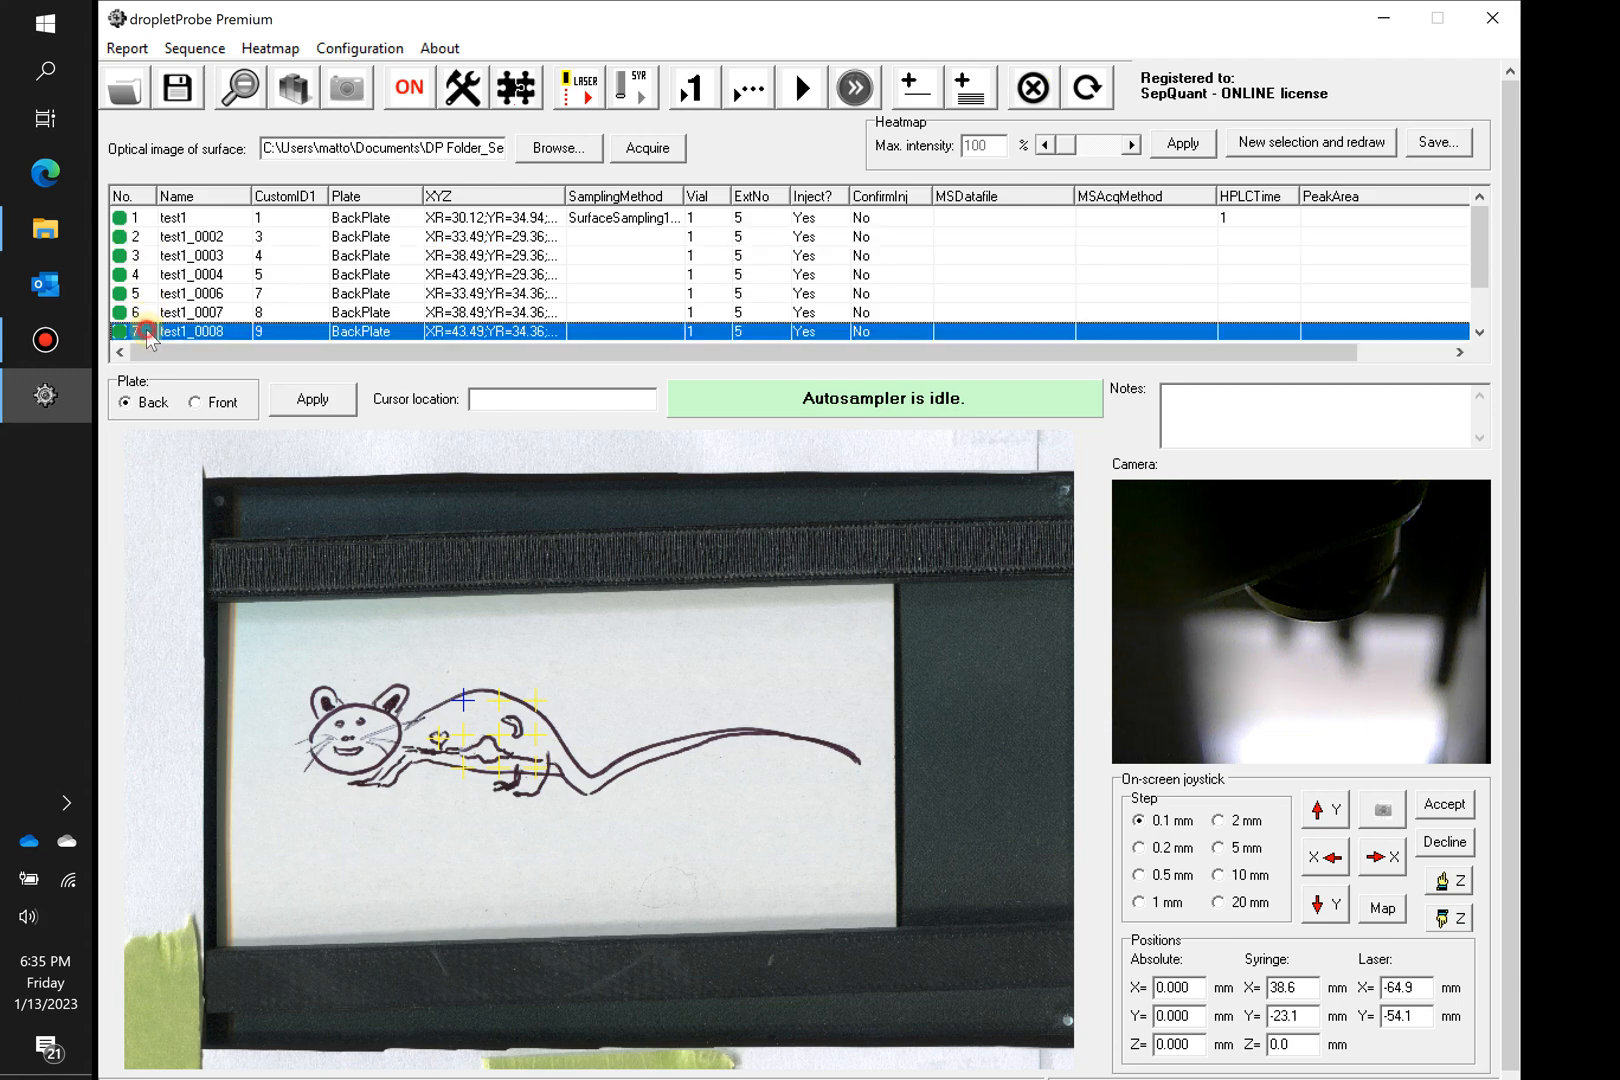
left_click(146, 237)
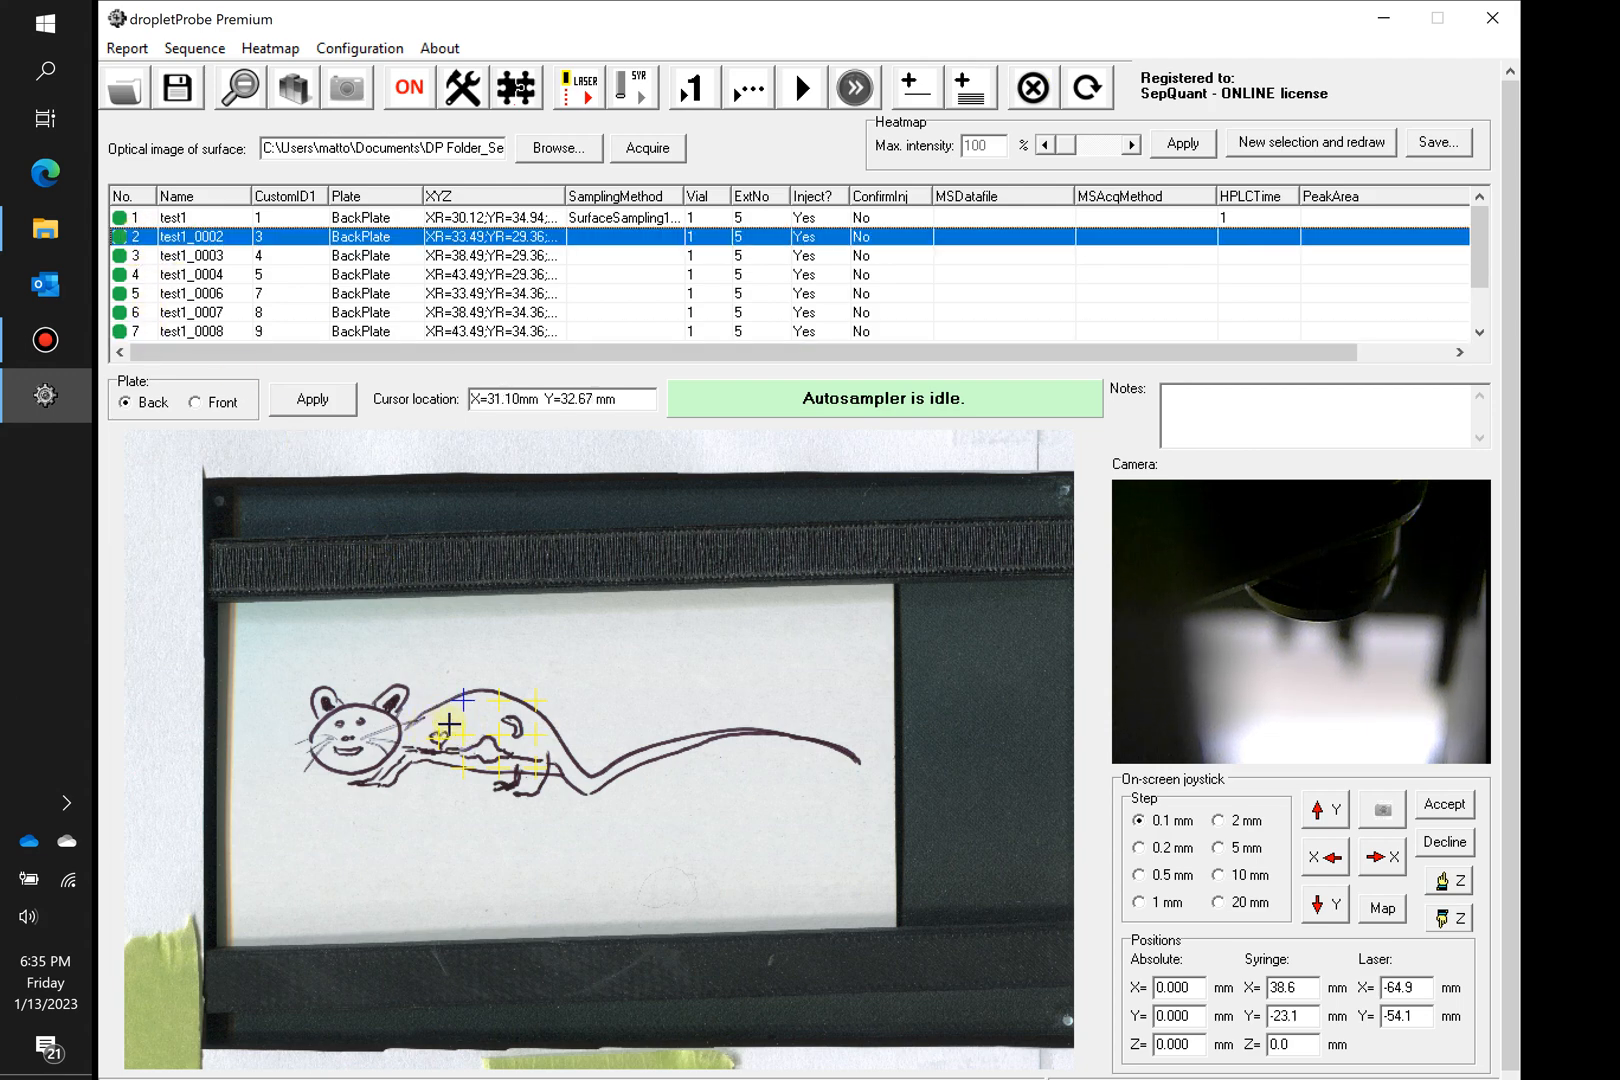
left_click_drag(452, 685, 565, 795)
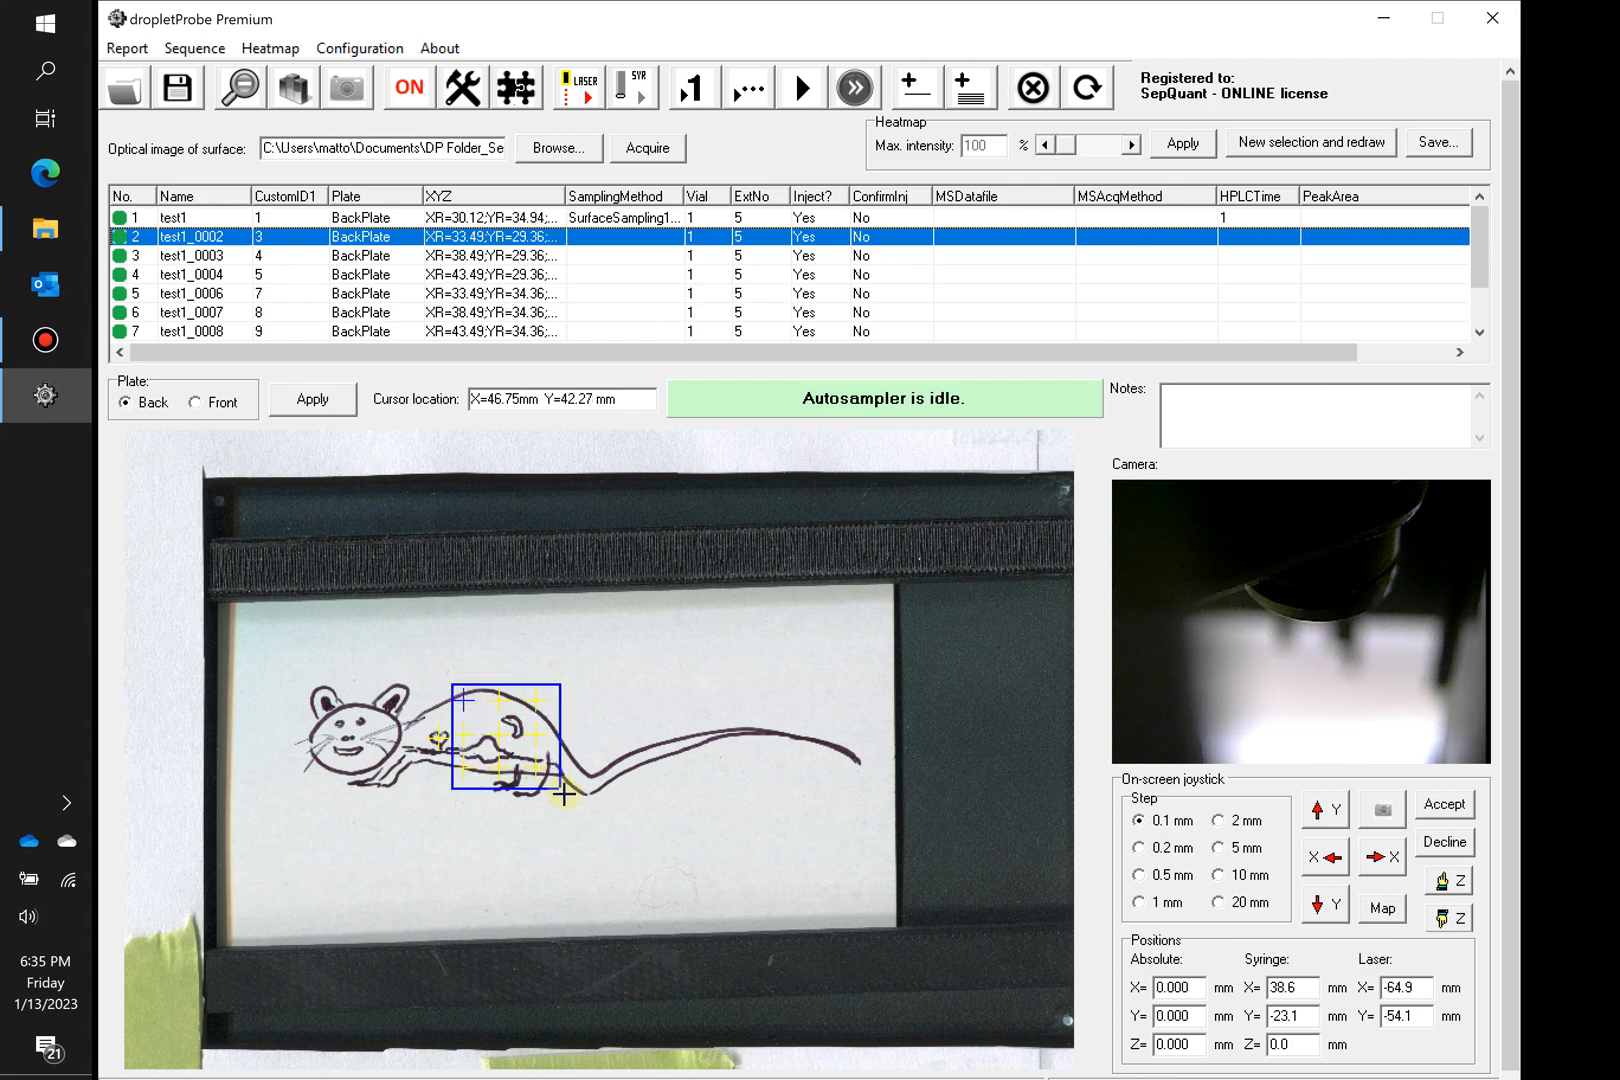
left_click(737, 590)
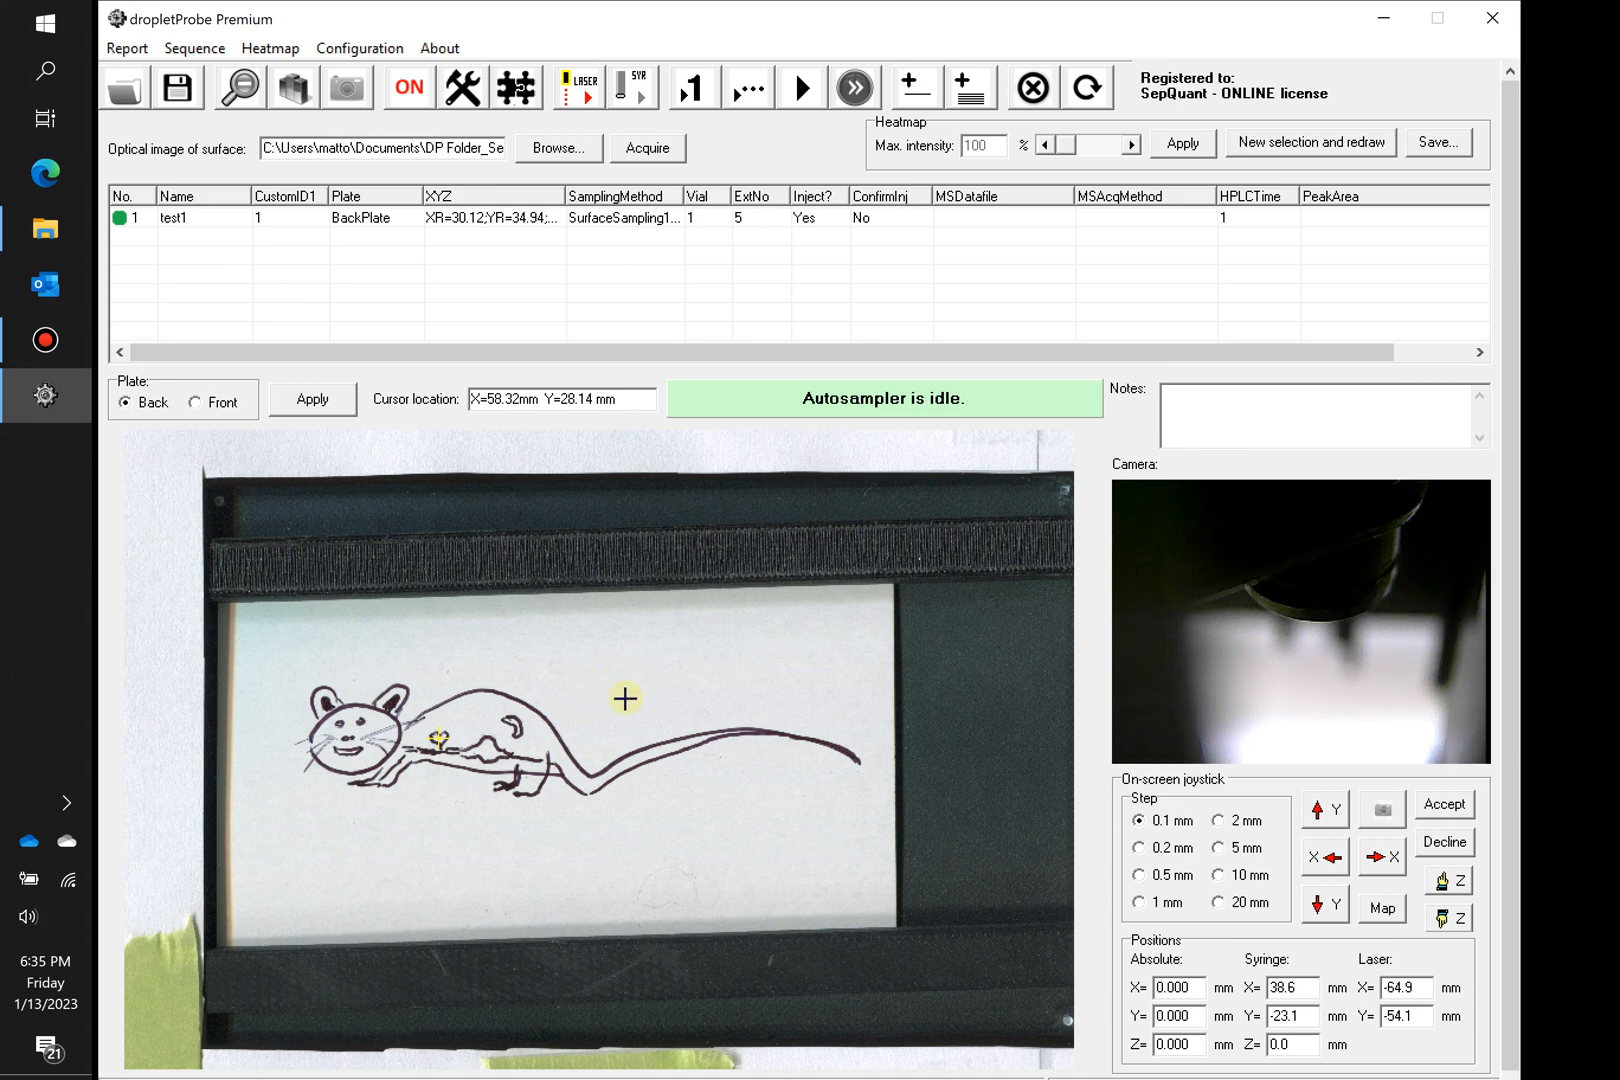
double_click(757, 222)
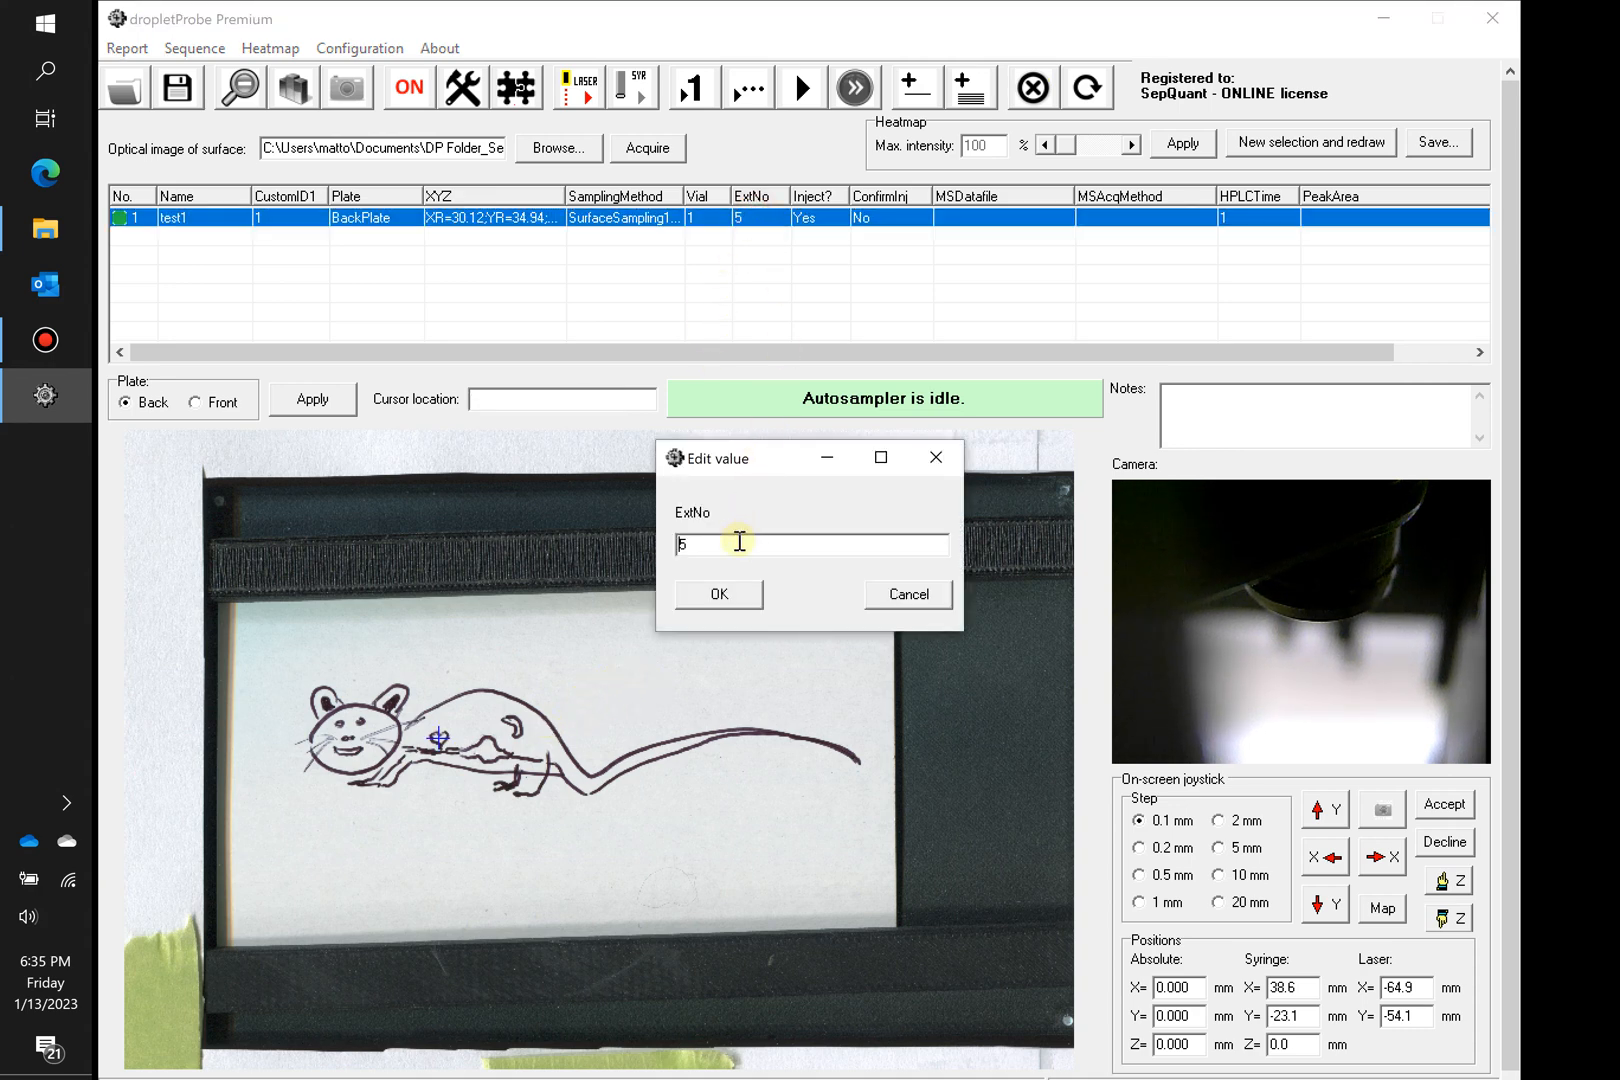
left_click(902, 595)
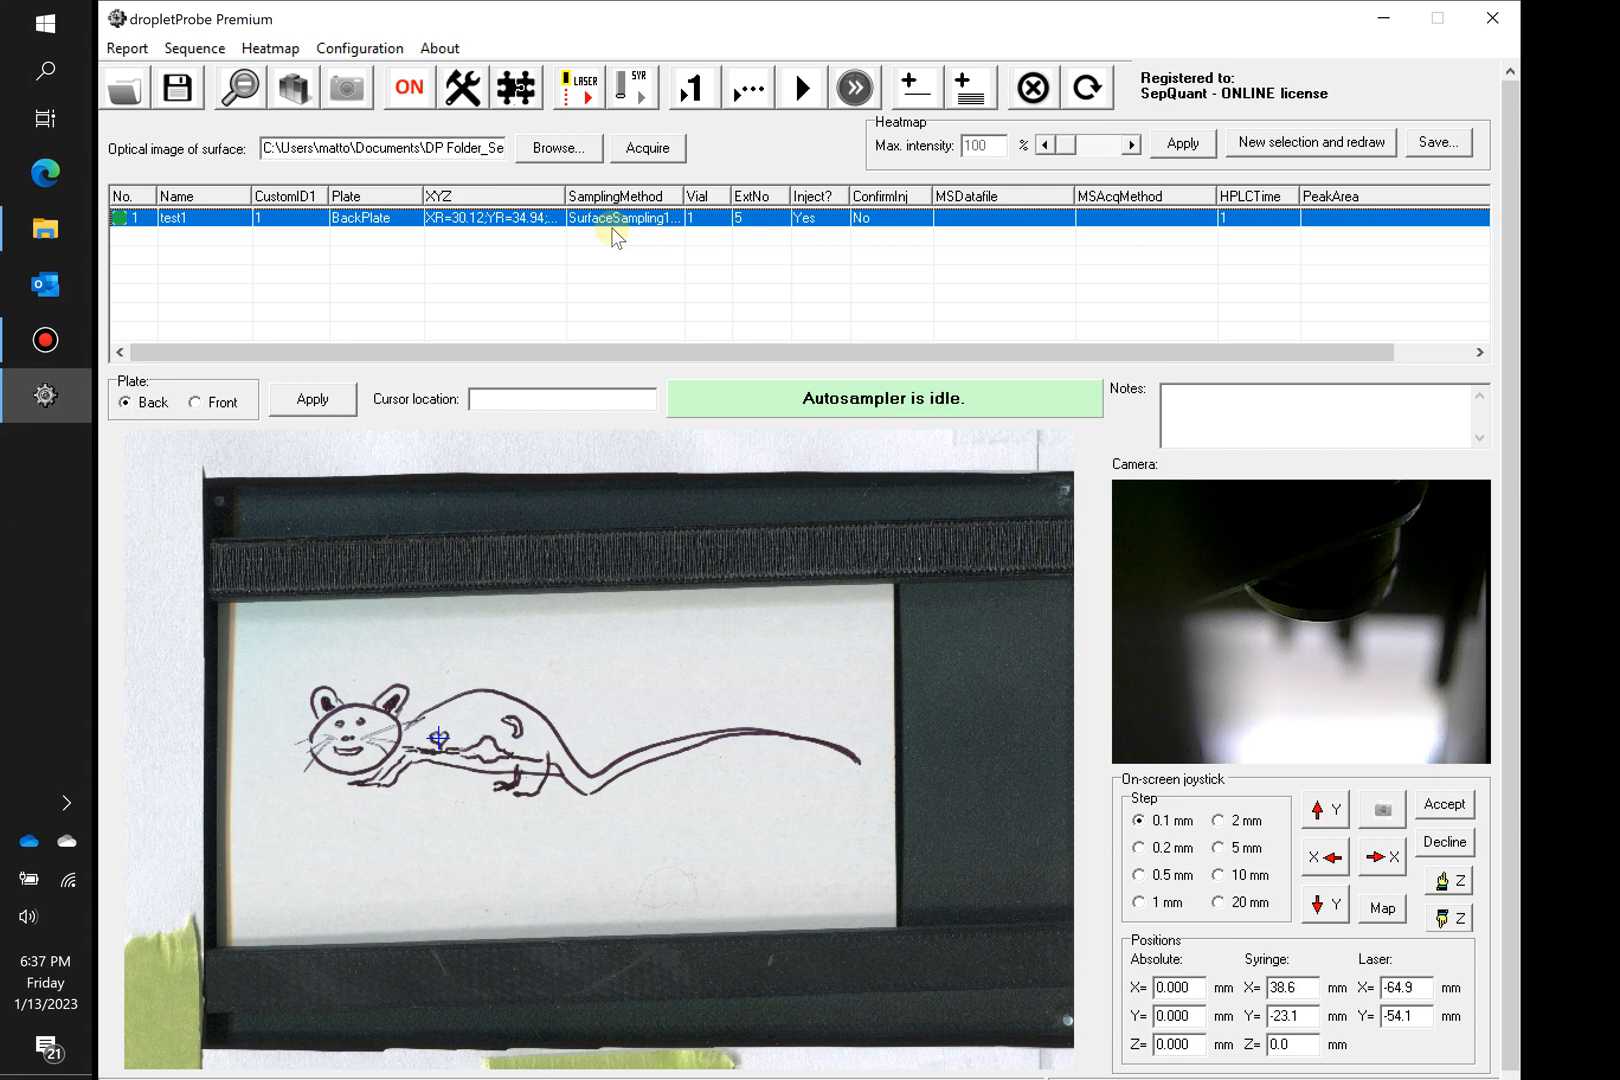
right_click(362, 218)
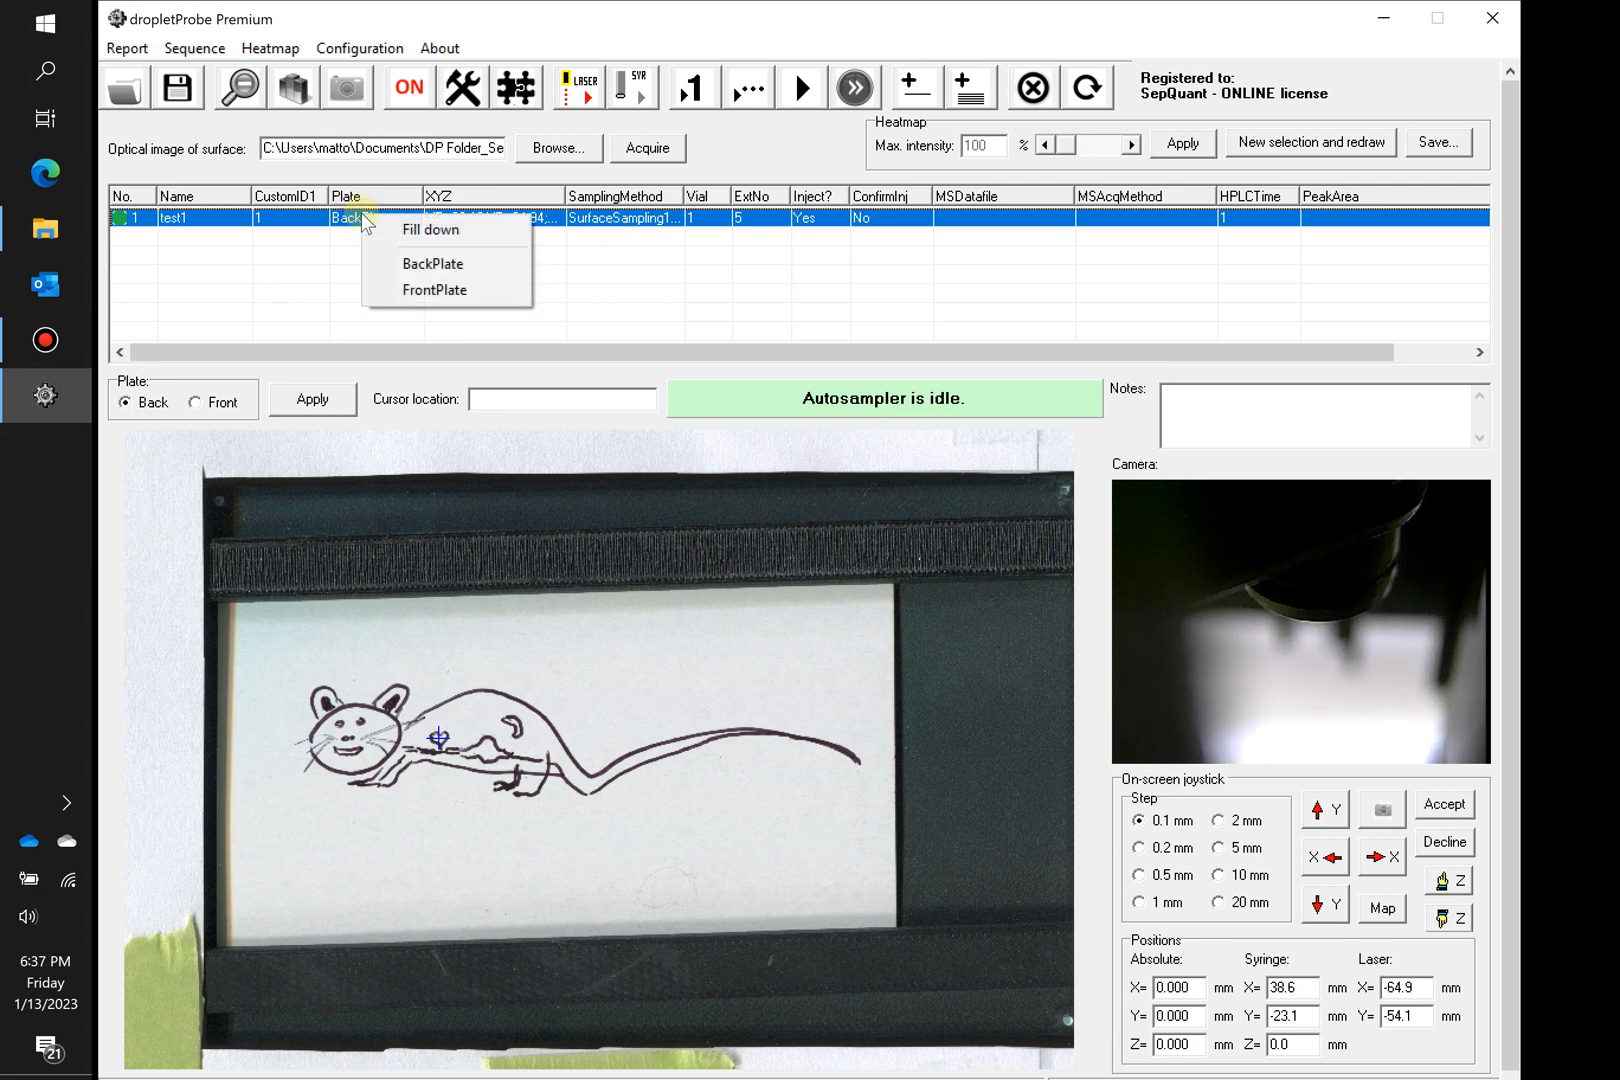
Step: Measure test1's probe-to-surface distance with the laser now and replace the stored value with the measurement
right_click(542, 218)
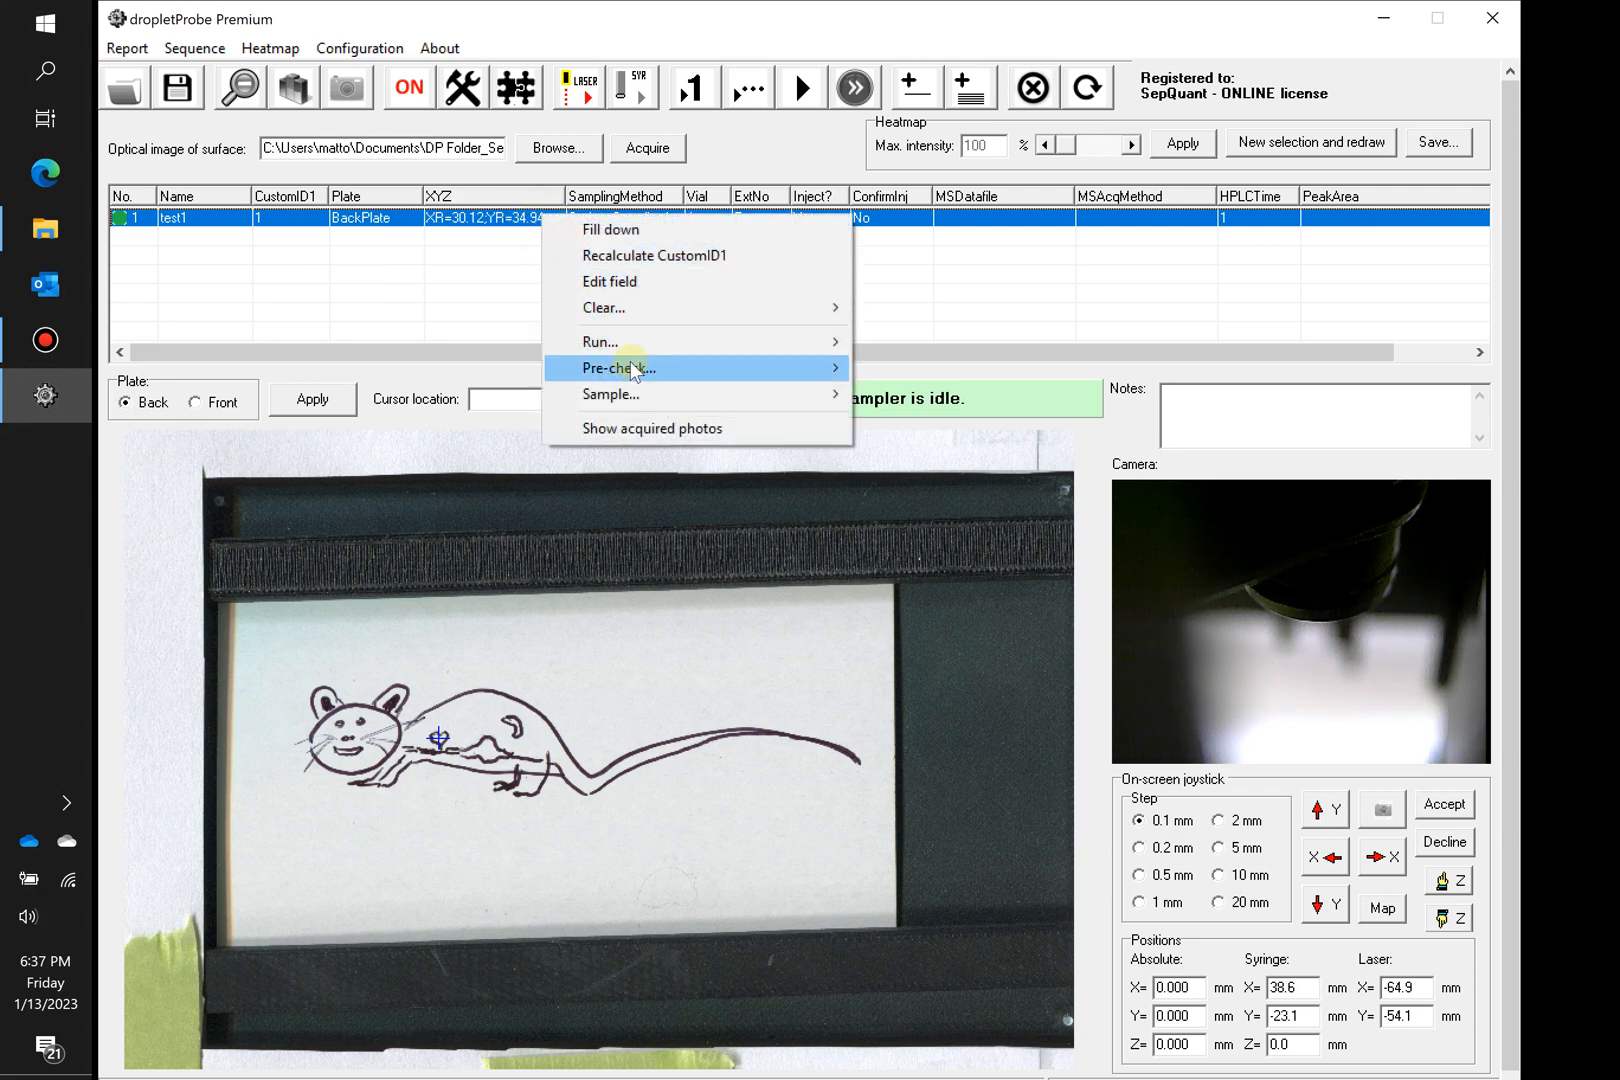
mouse_move(632, 370)
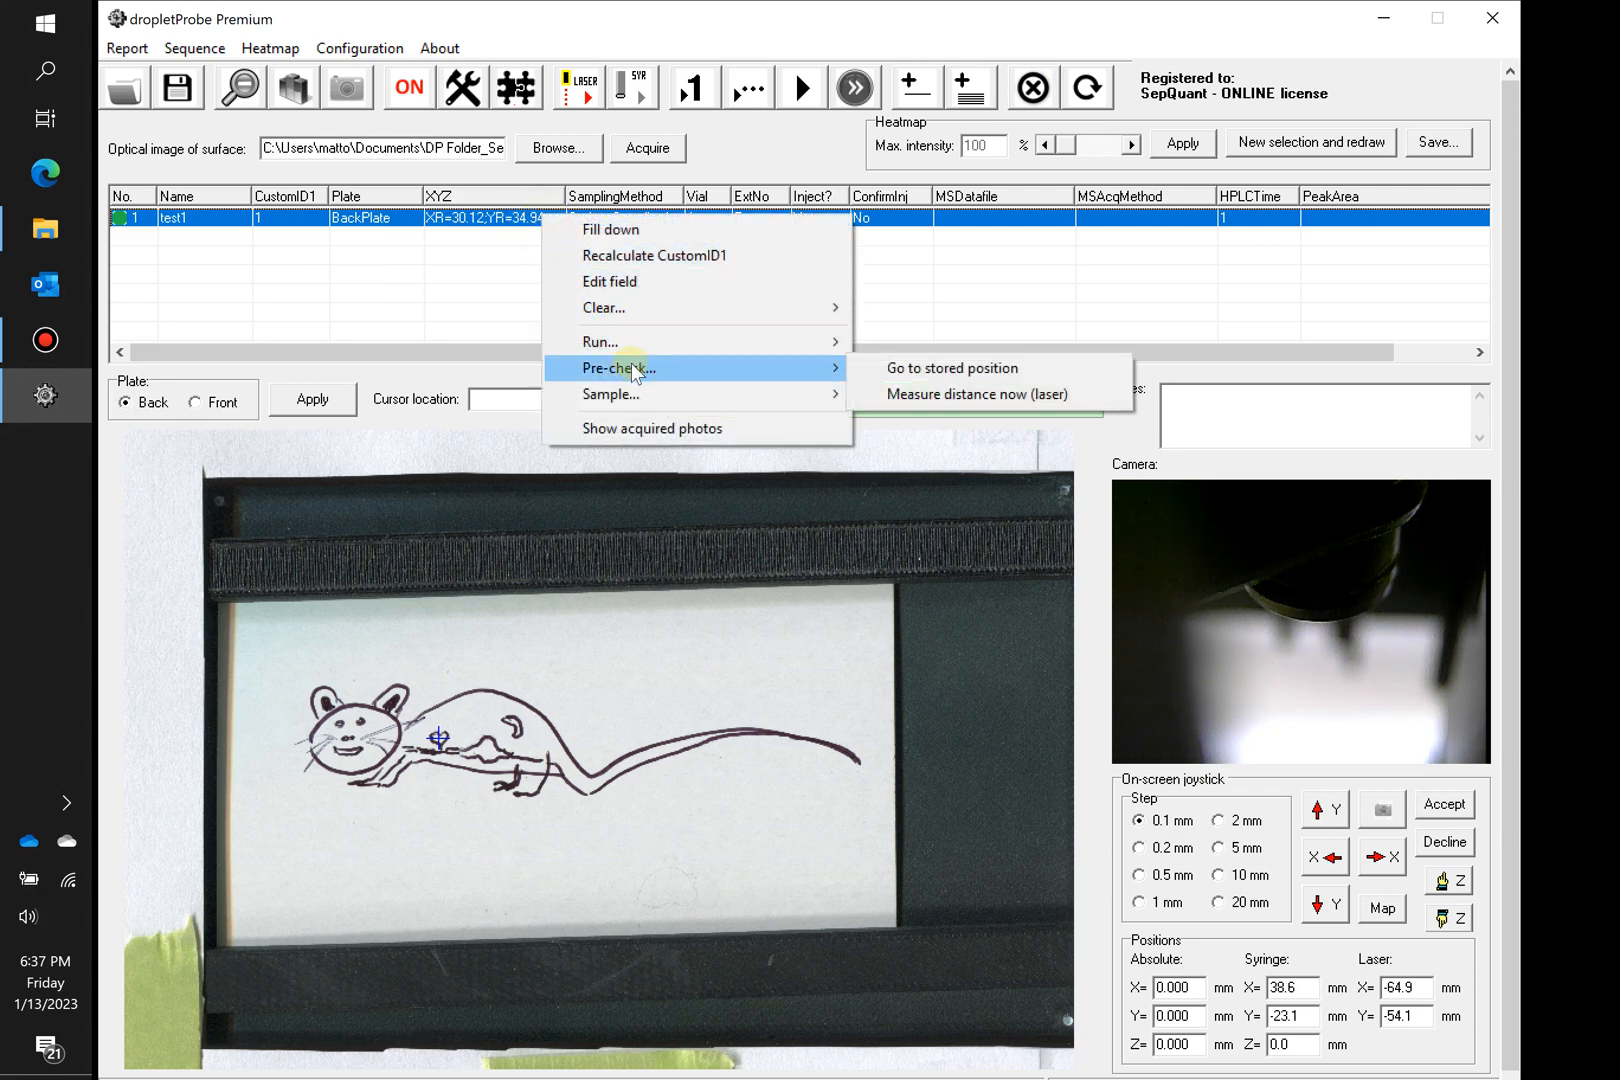
left_click(958, 395)
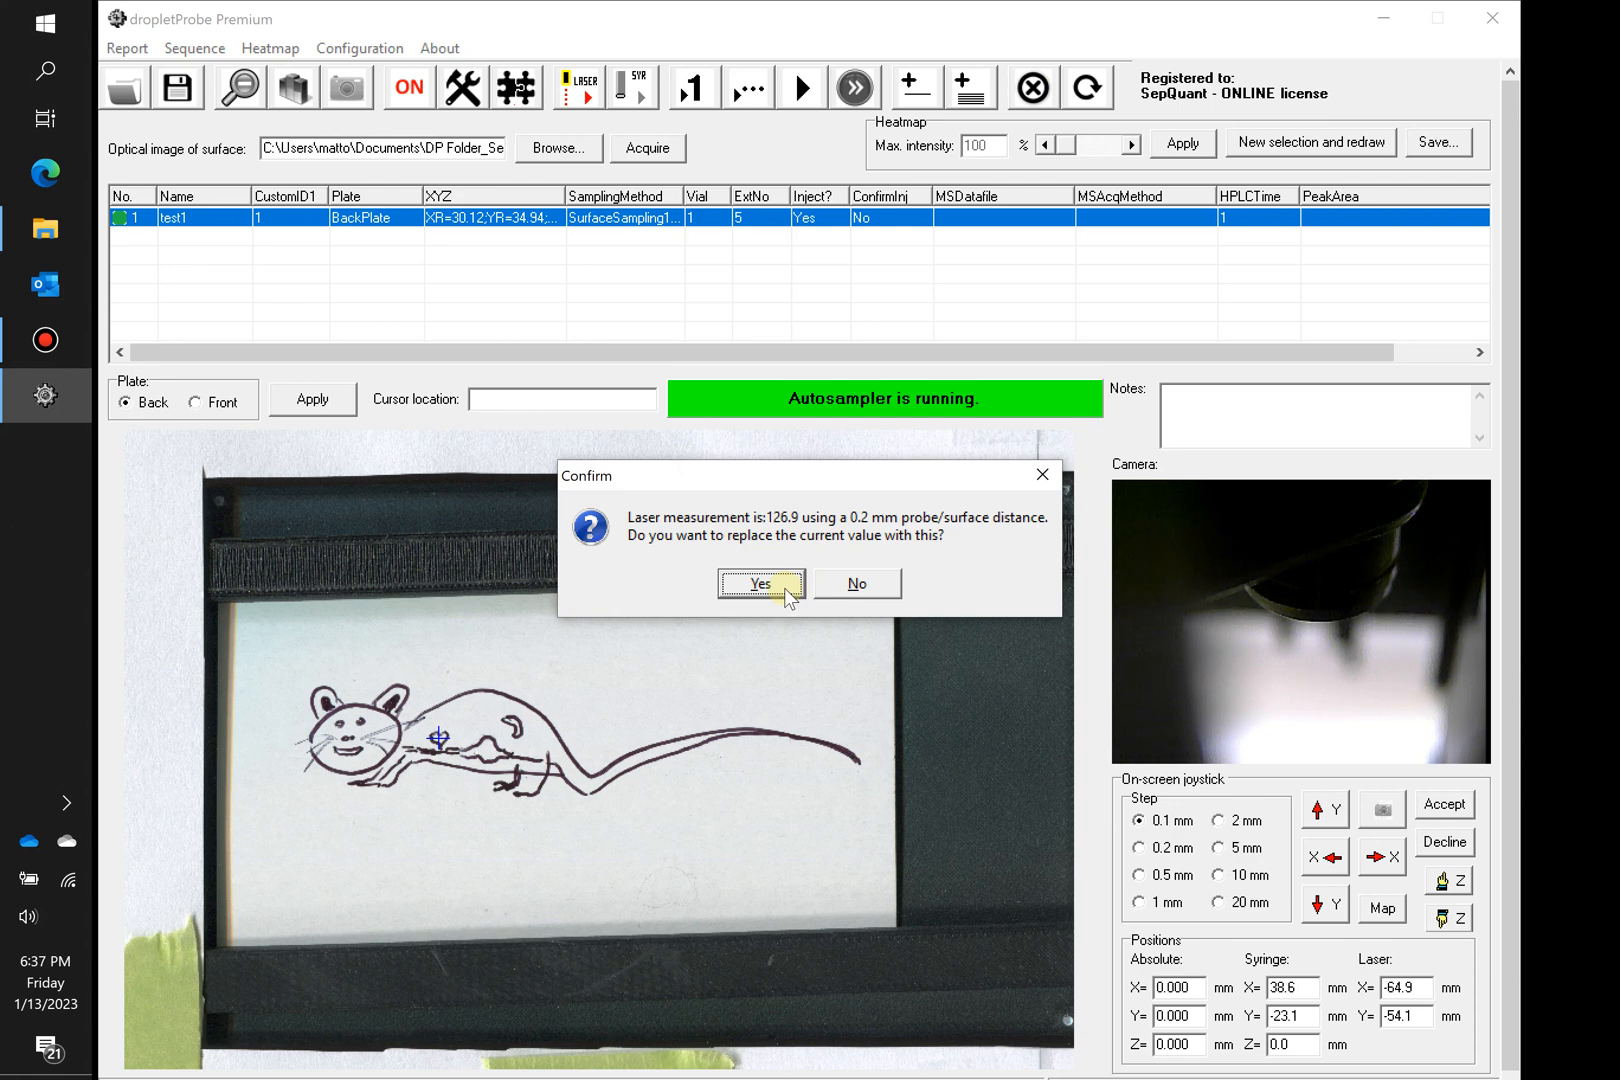
left_click(789, 594)
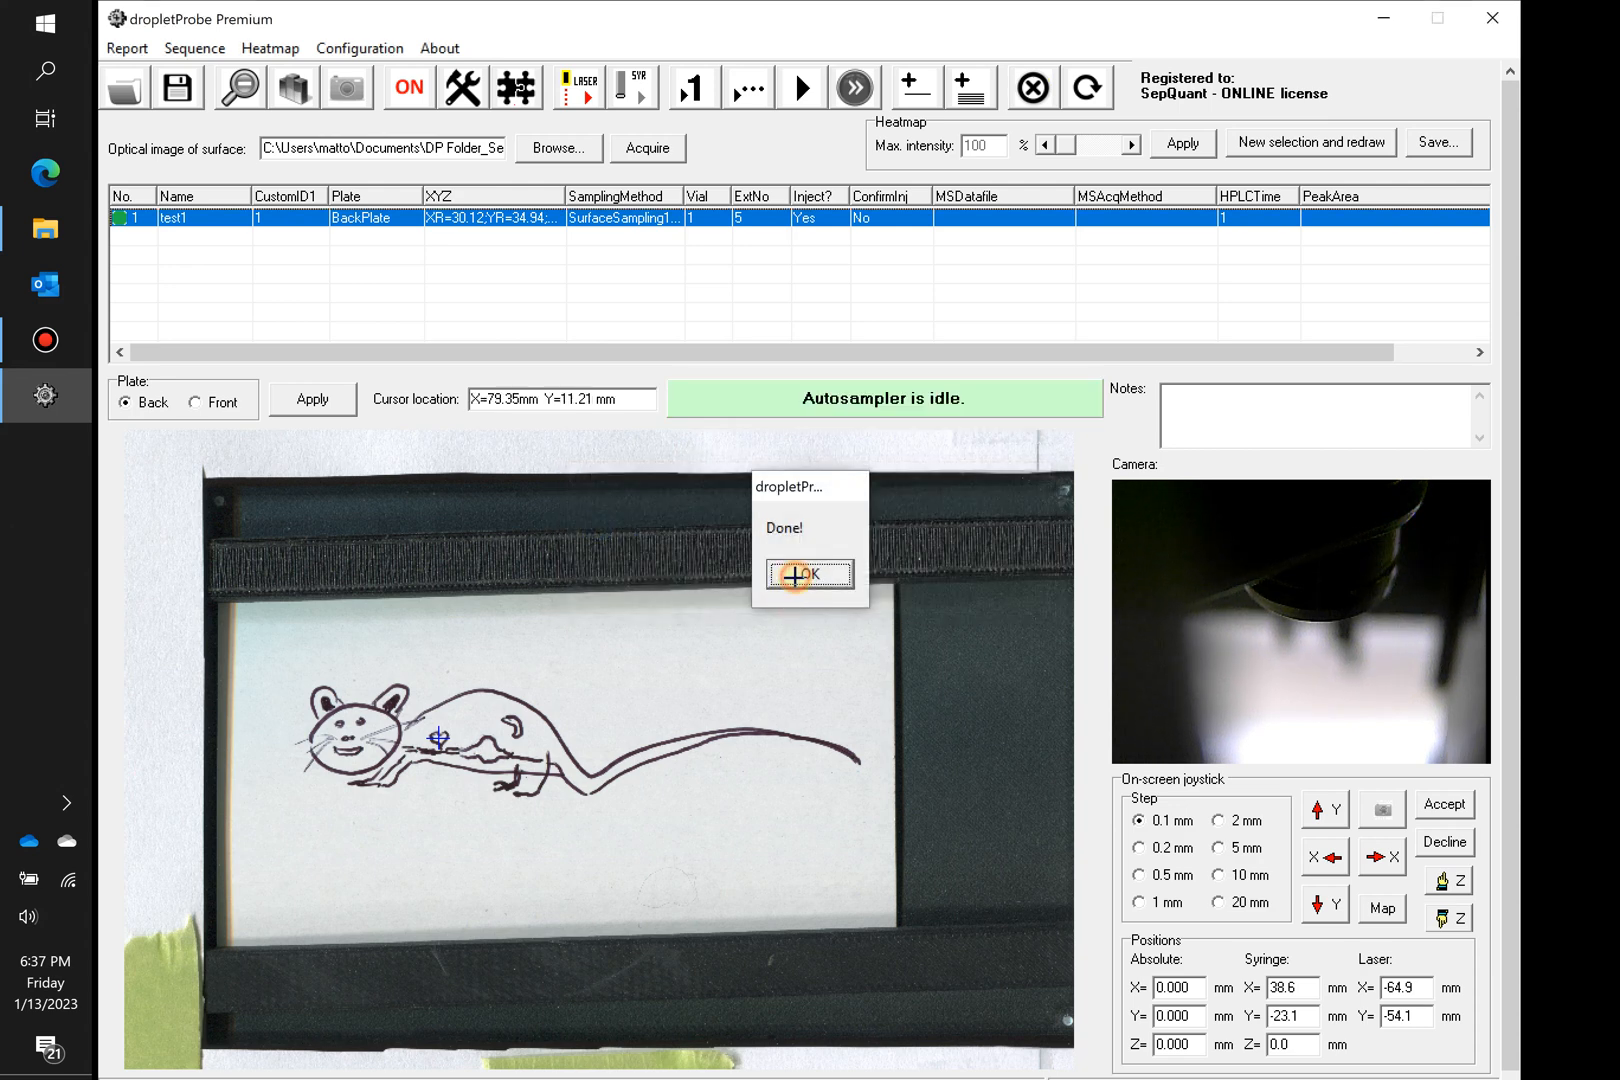
left_click(793, 576)
Step: Send the probe to test1's stored position as a pre-check, confirming the needle lock name and choosing to re-adjust the position
right_click(555, 221)
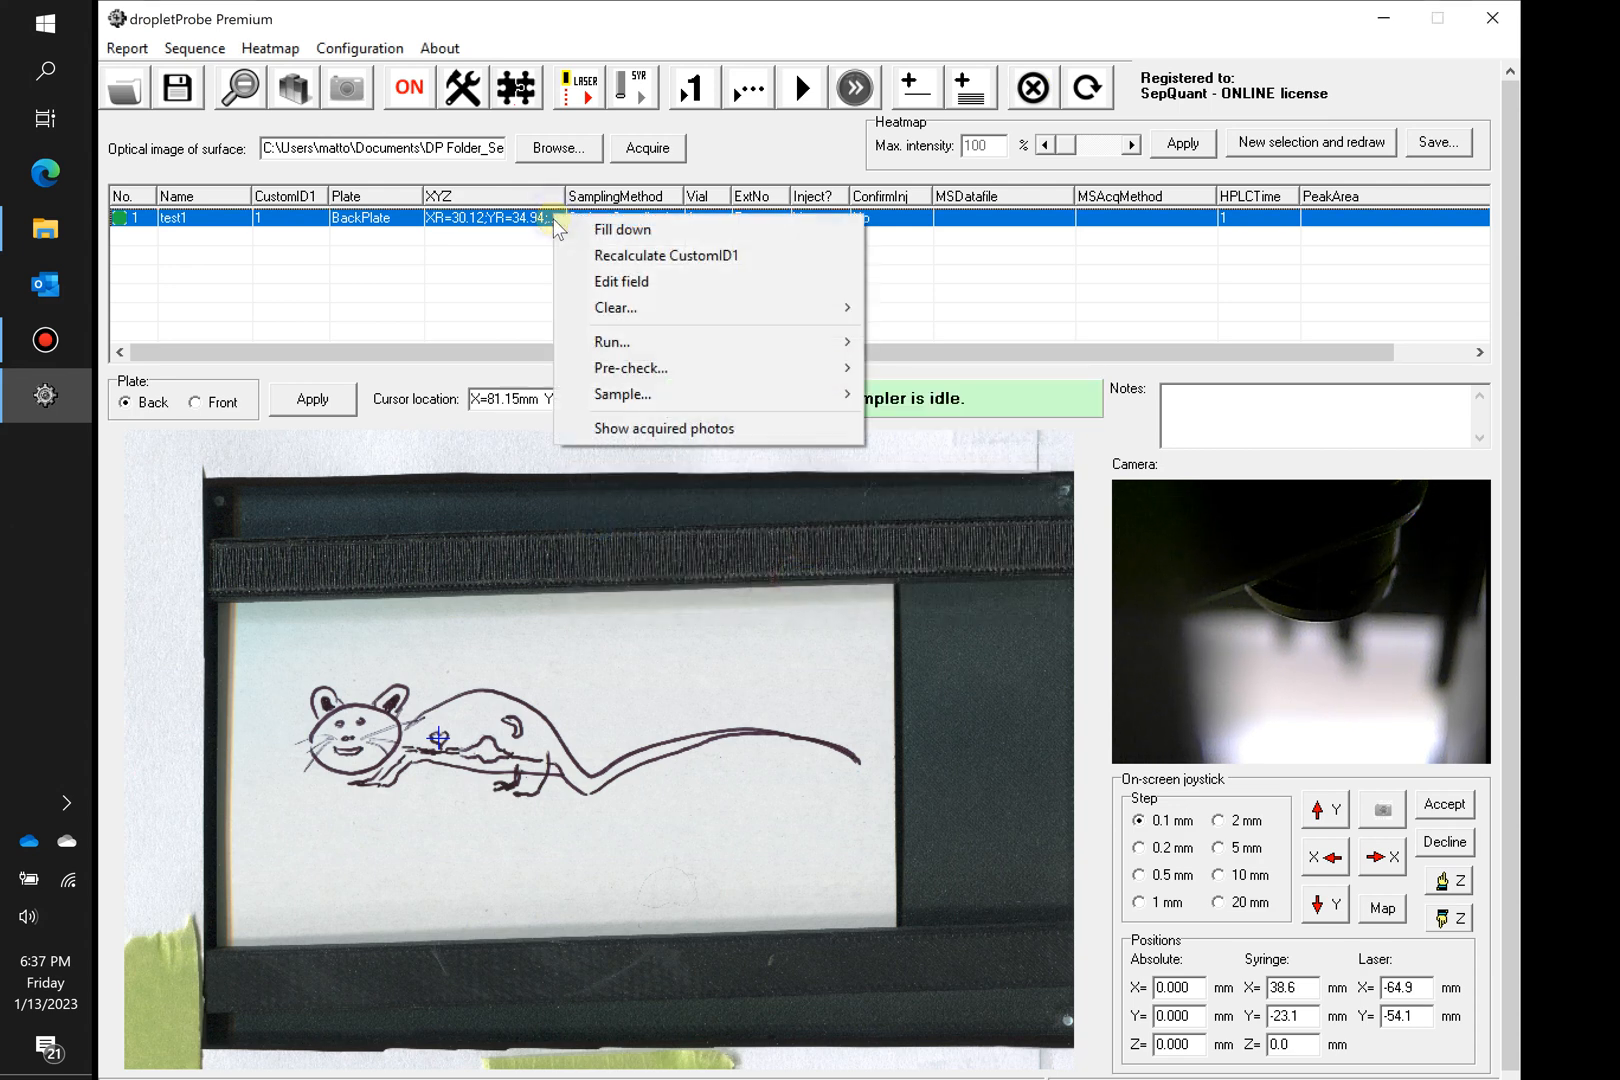
mouse_move(680, 367)
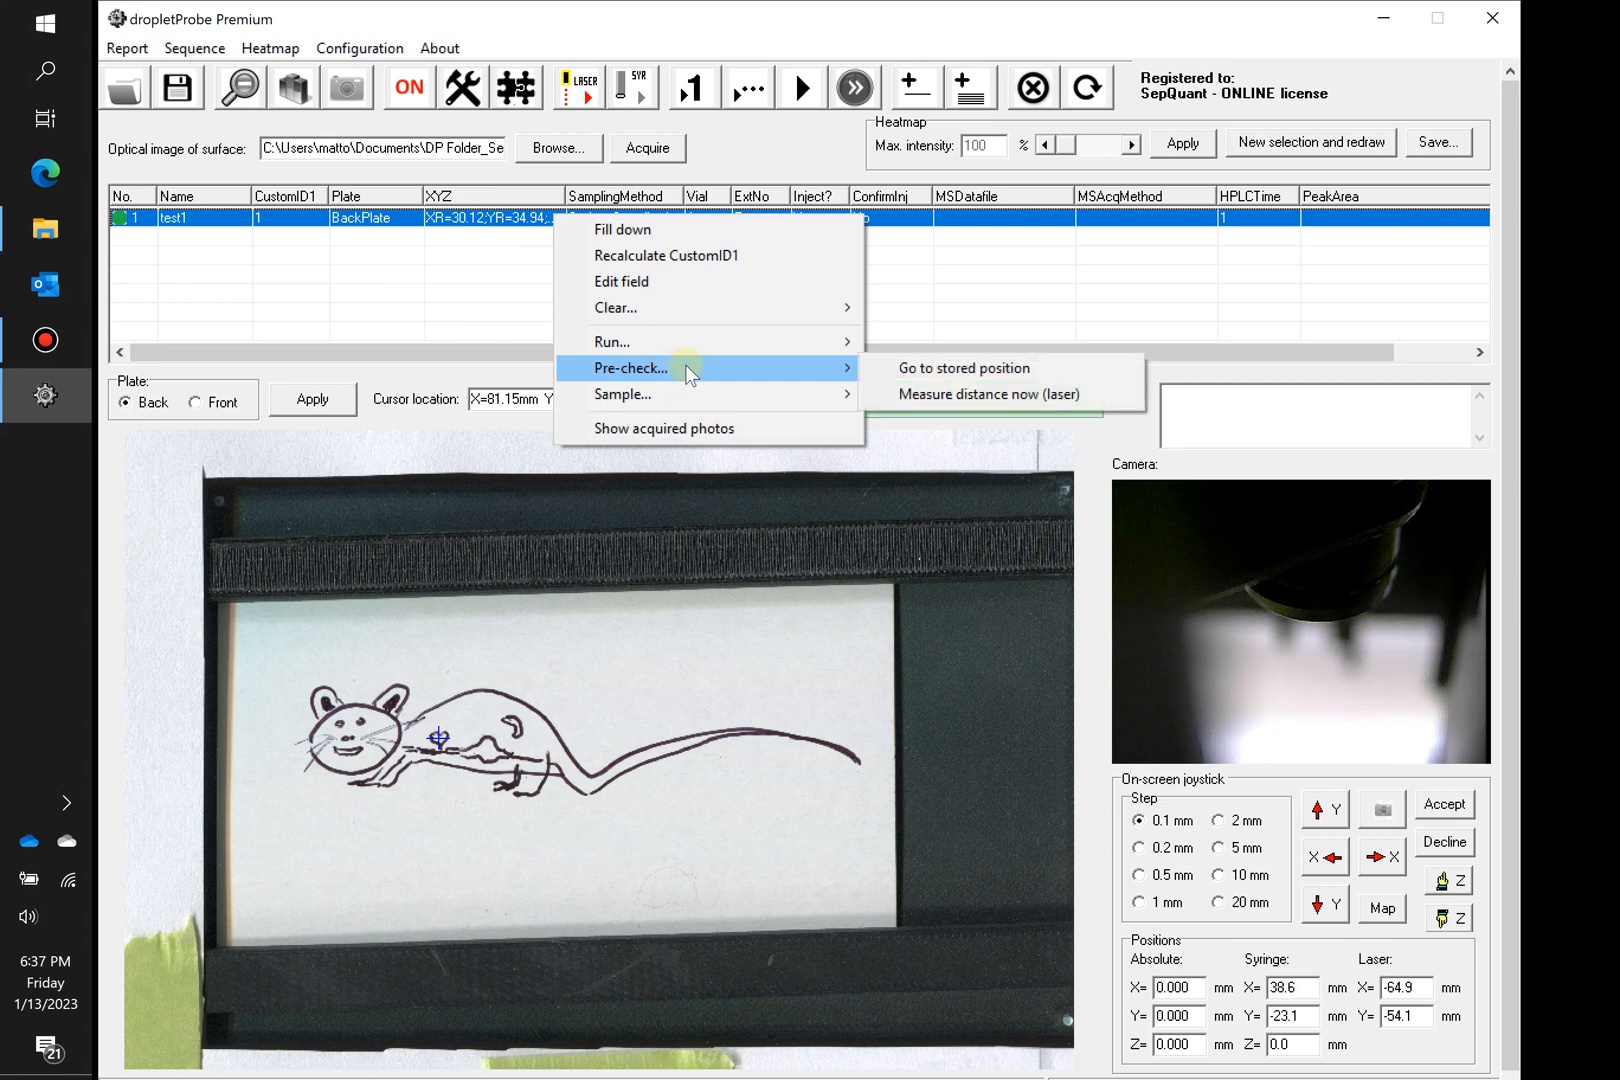
left_click(970, 376)
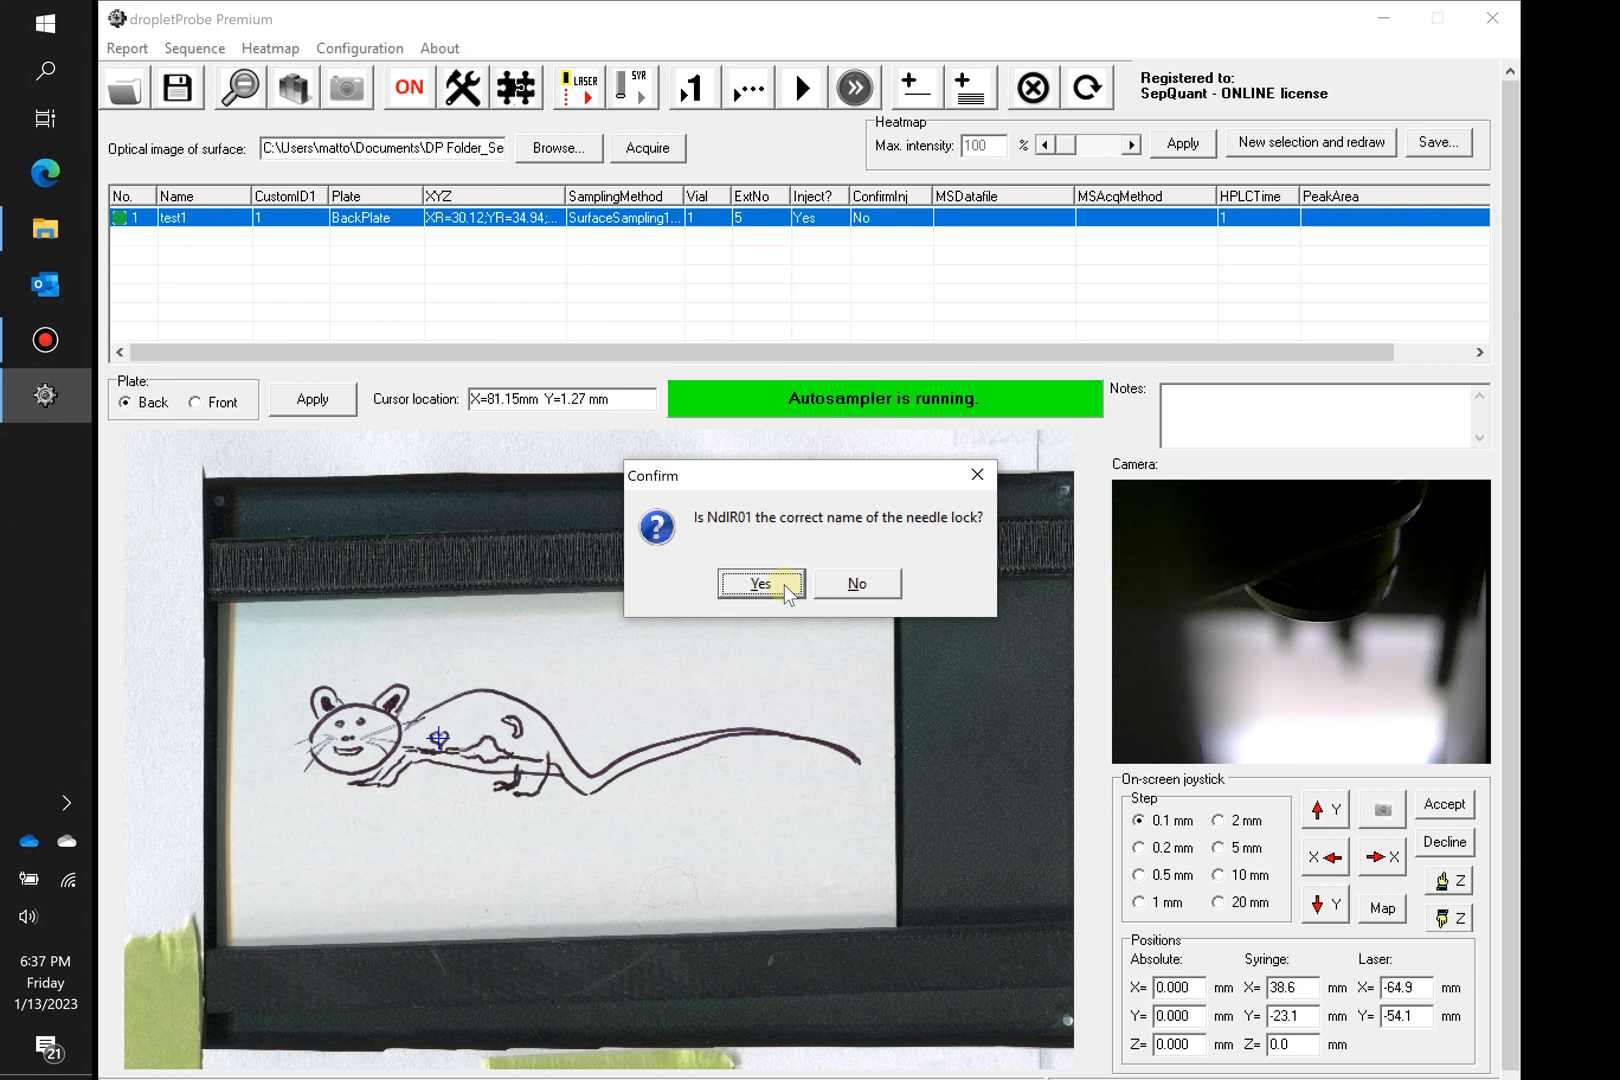
left_click(787, 590)
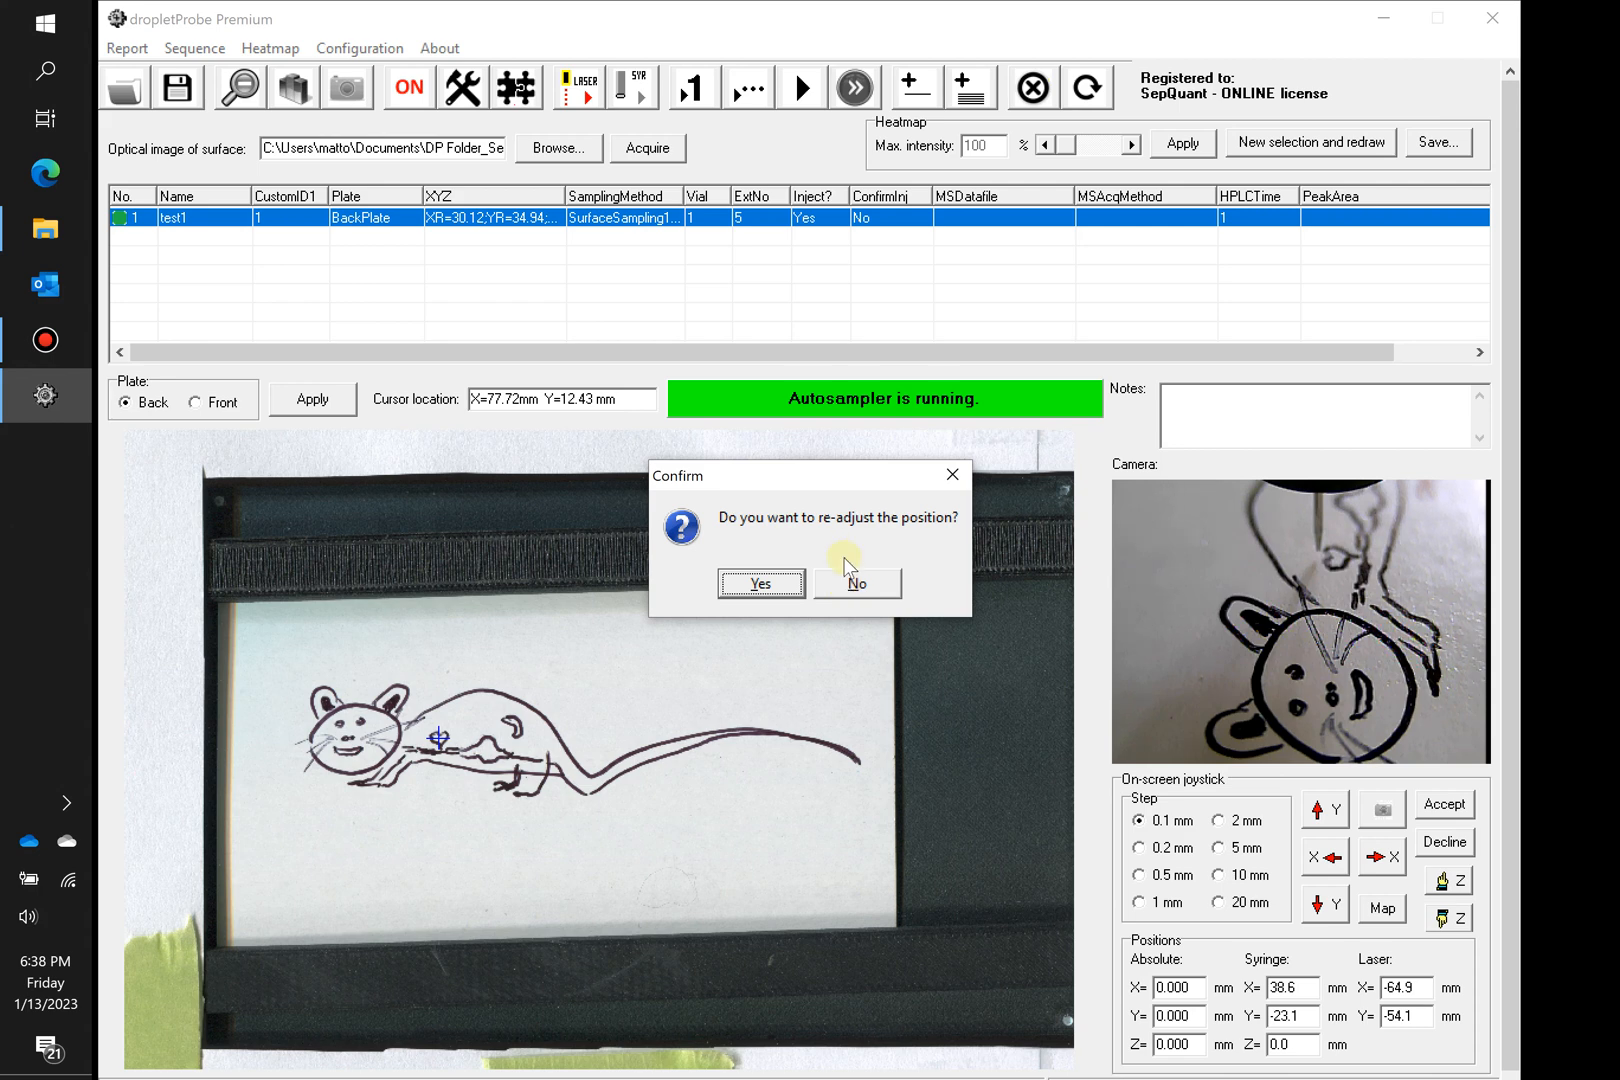
left_click(790, 586)
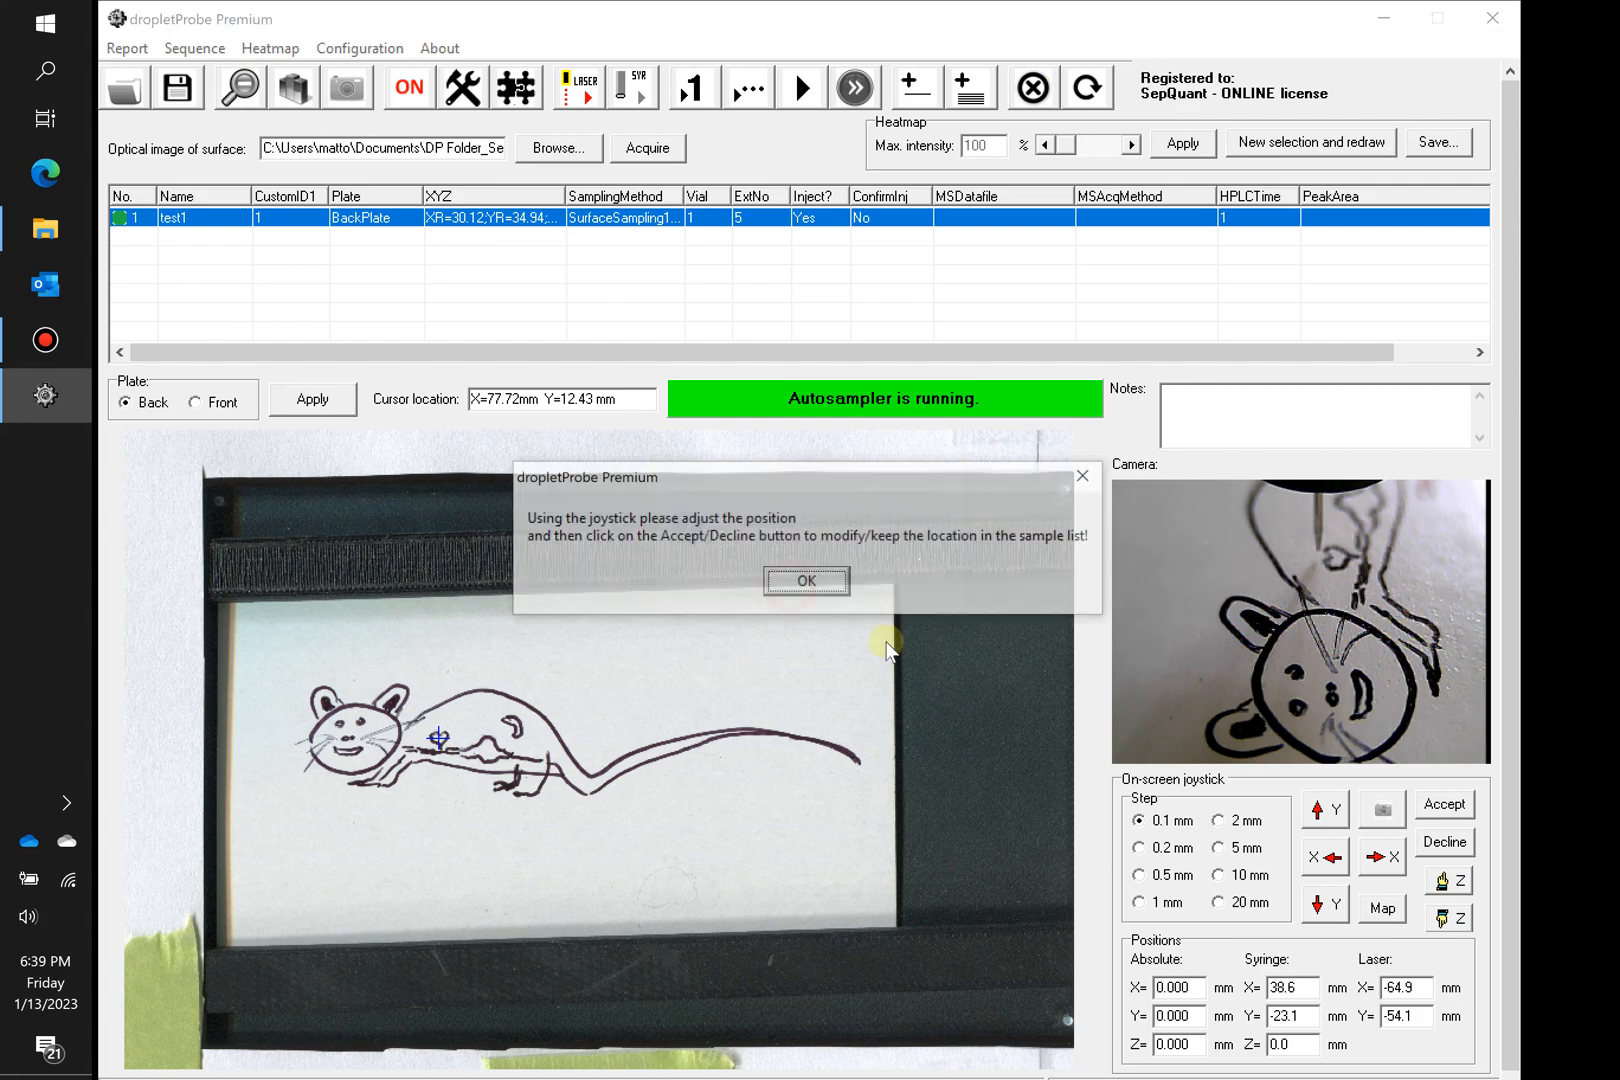
left_click(807, 582)
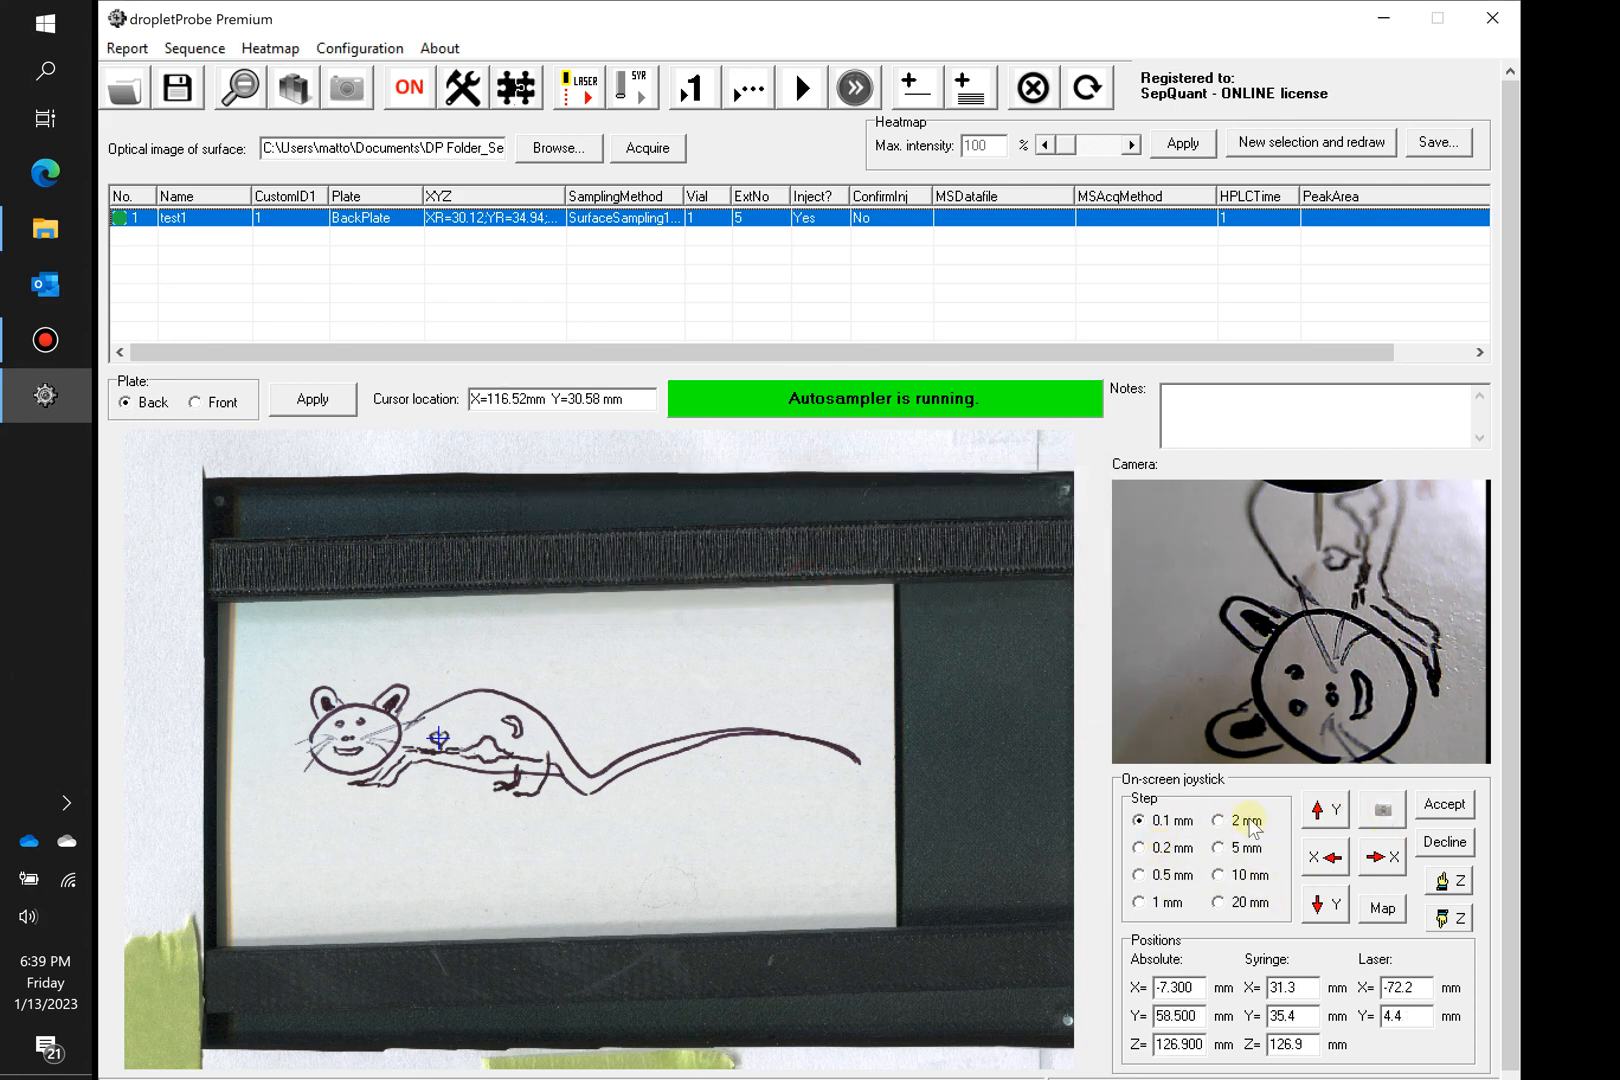
Step: Jog the probe in 0.1 mm steps to absolute Y 59.200 mm and Z 127.000 mm
left_click(1331, 906)
left_click(1331, 906)
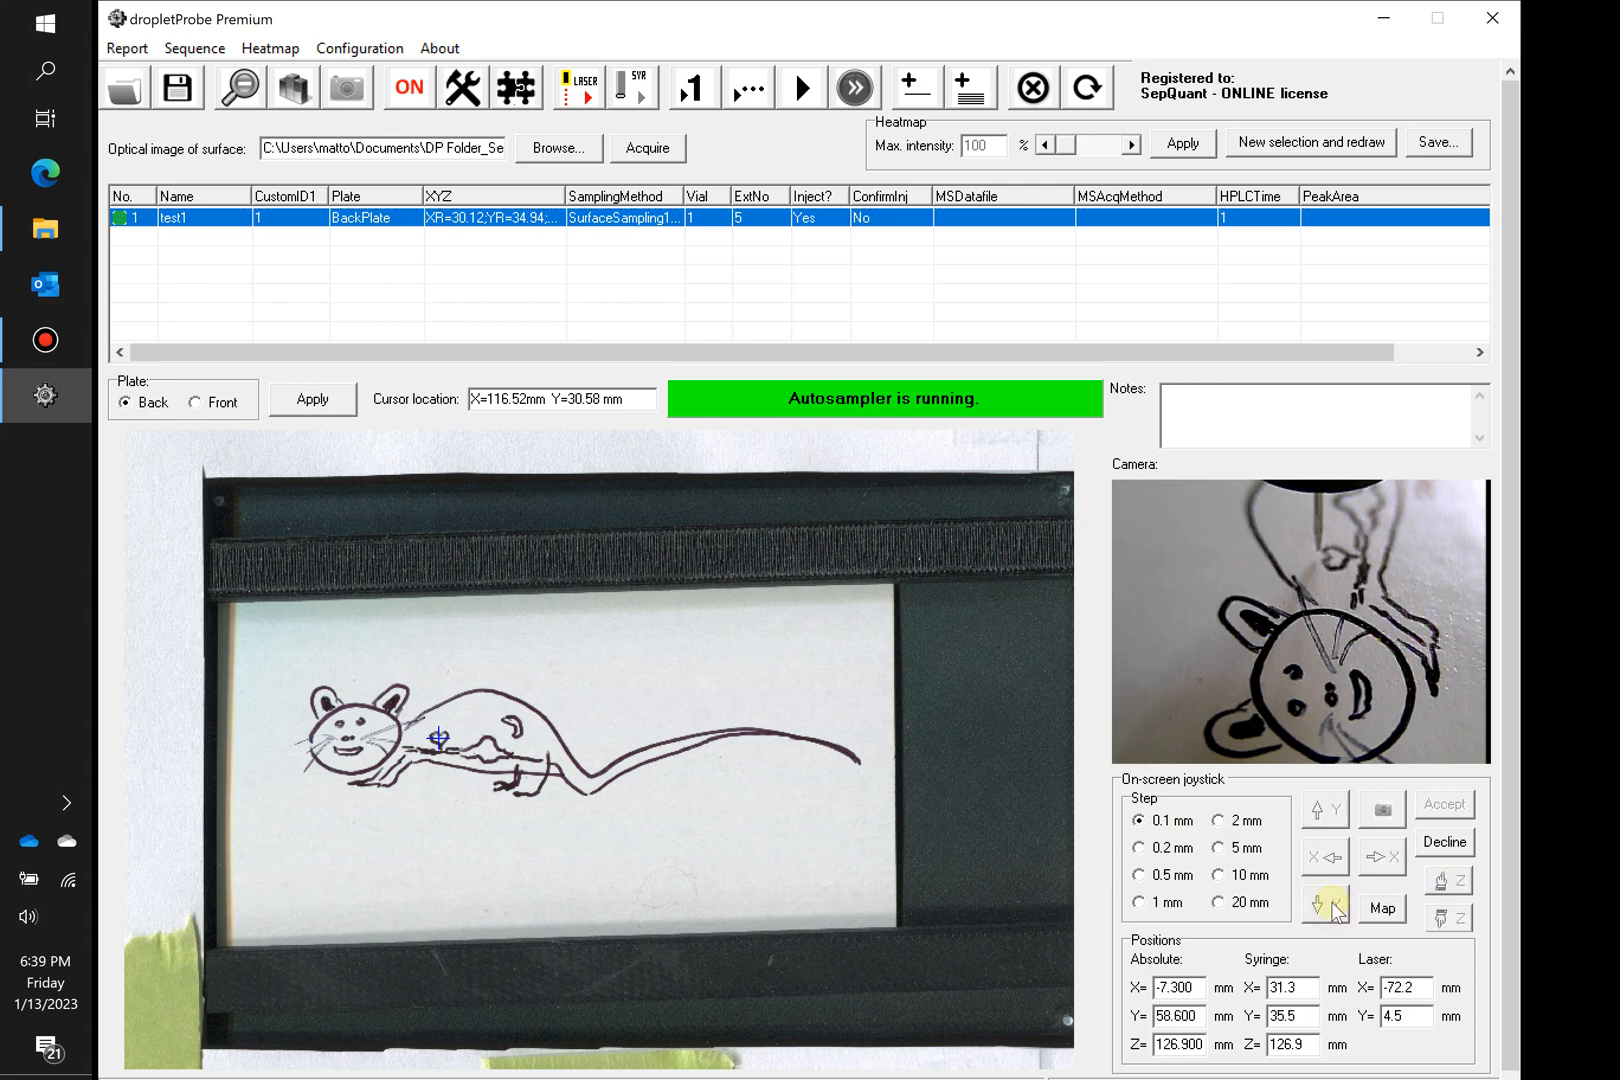
left_click(1331, 906)
left_click(1331, 906)
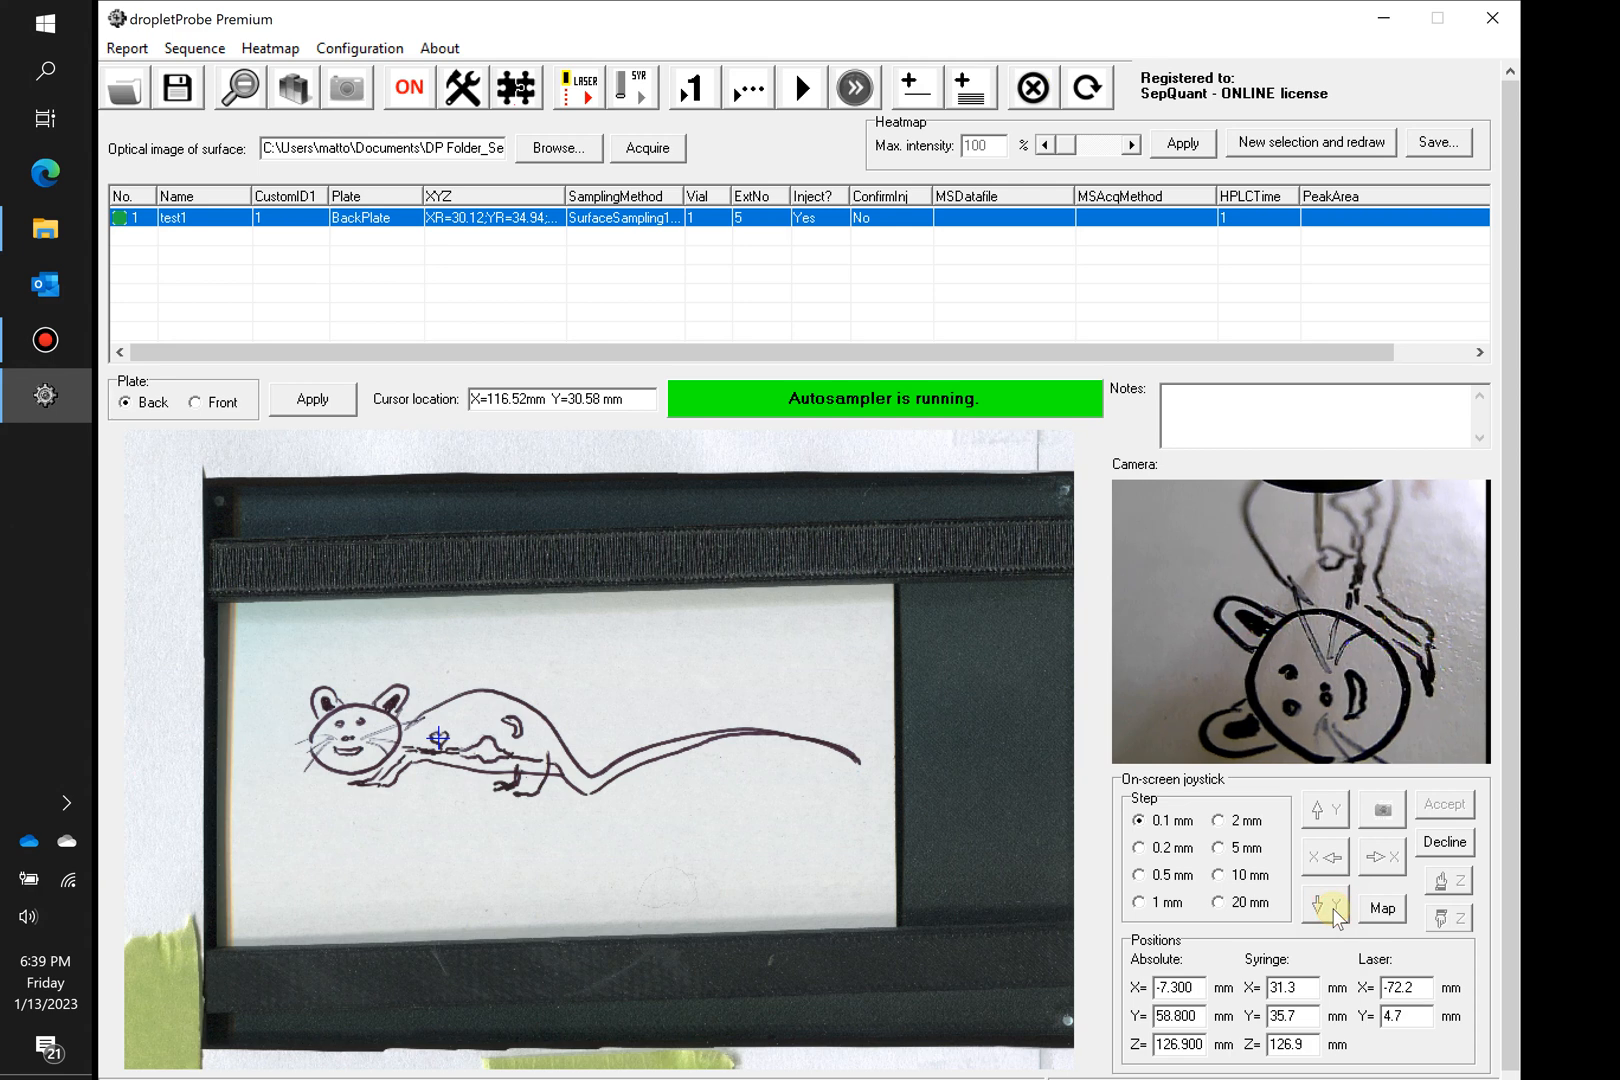
left_click(1331, 906)
left_click(1331, 906)
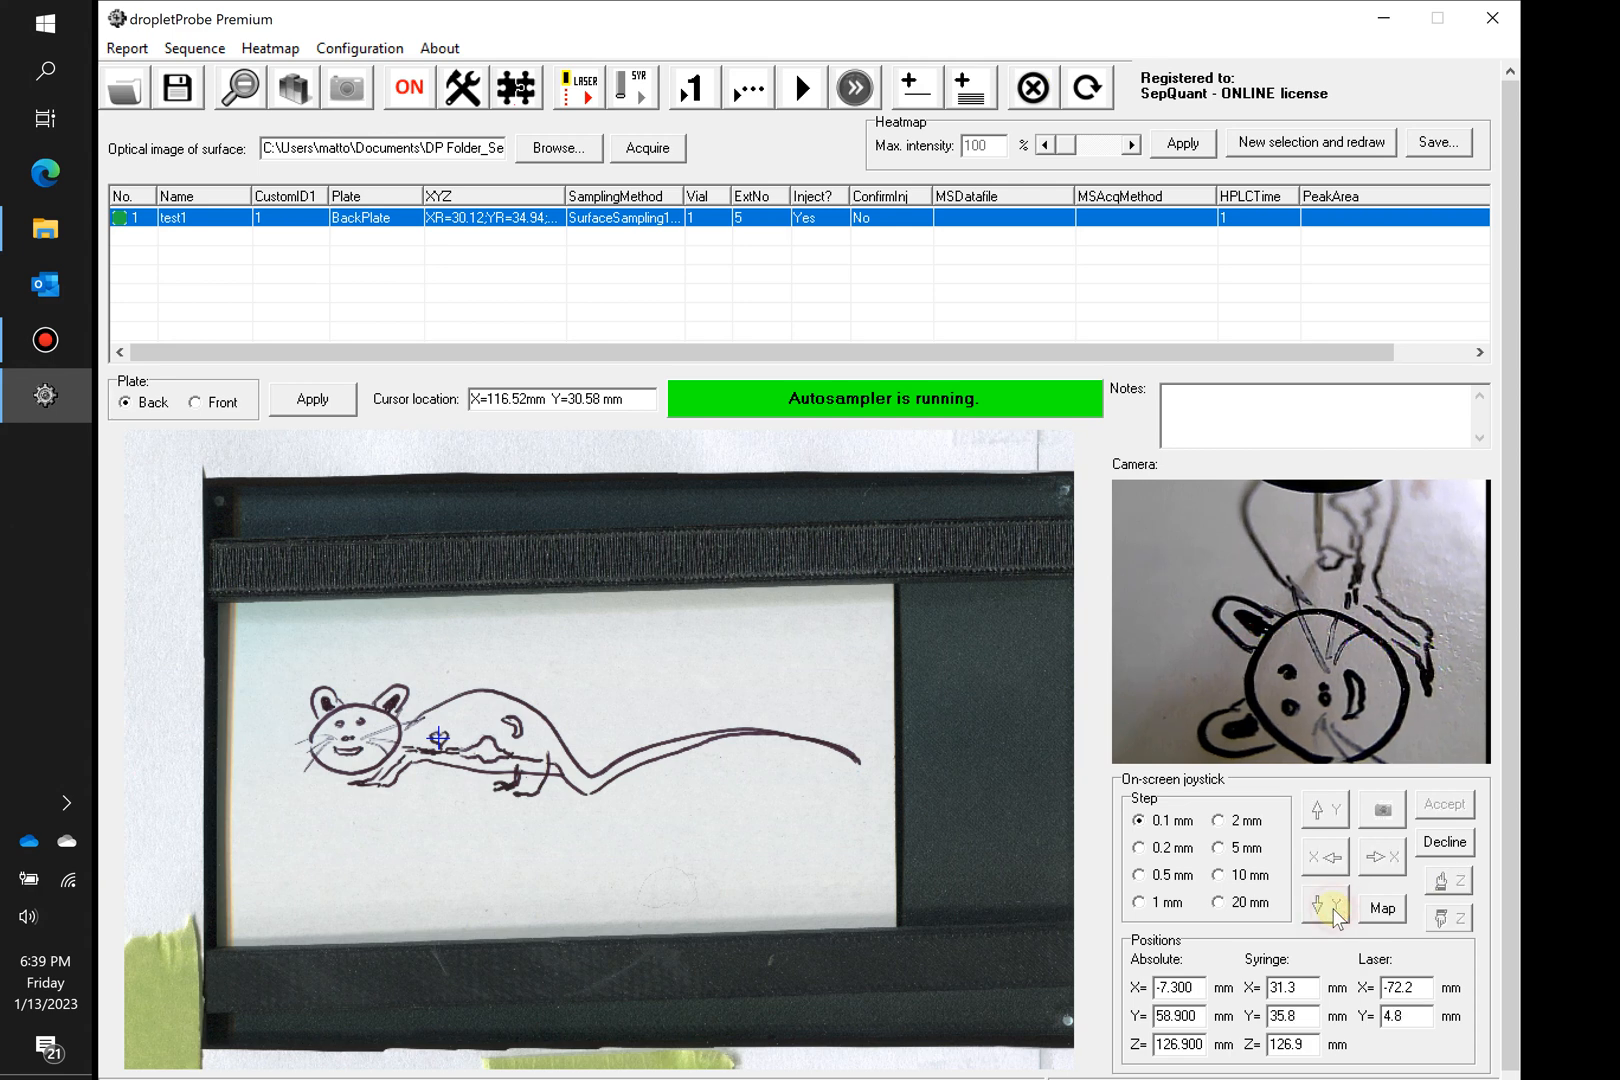
left_click(1331, 906)
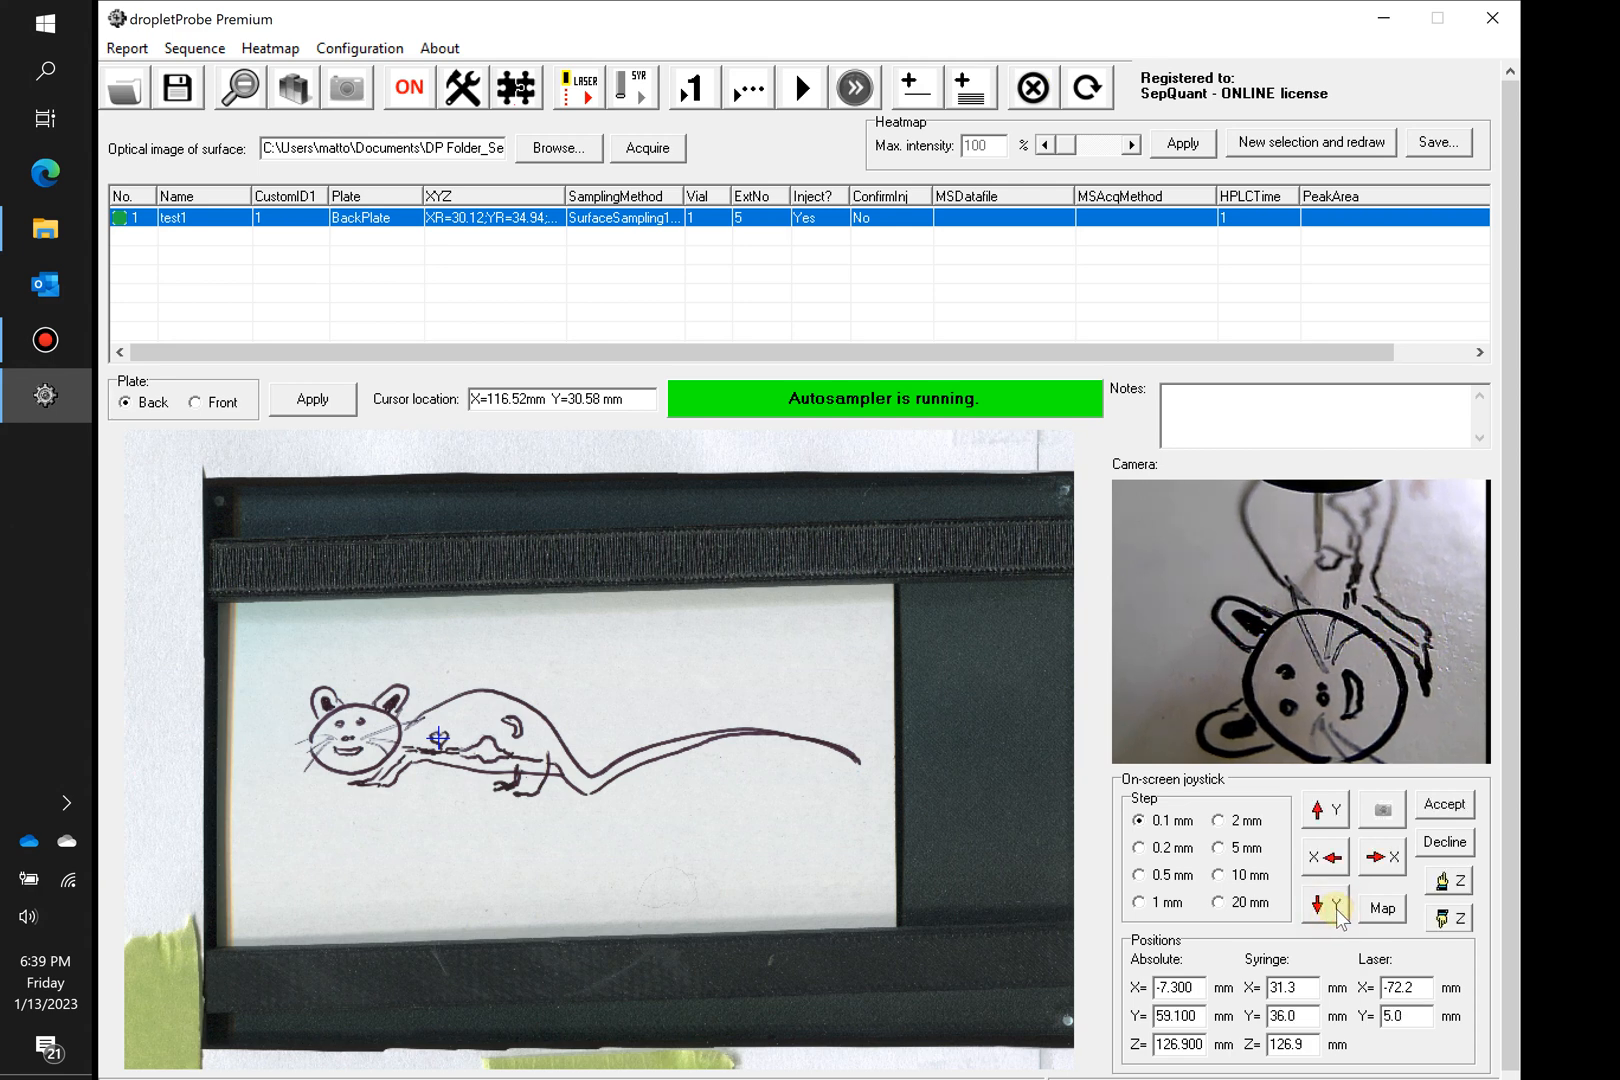
left_click(1336, 909)
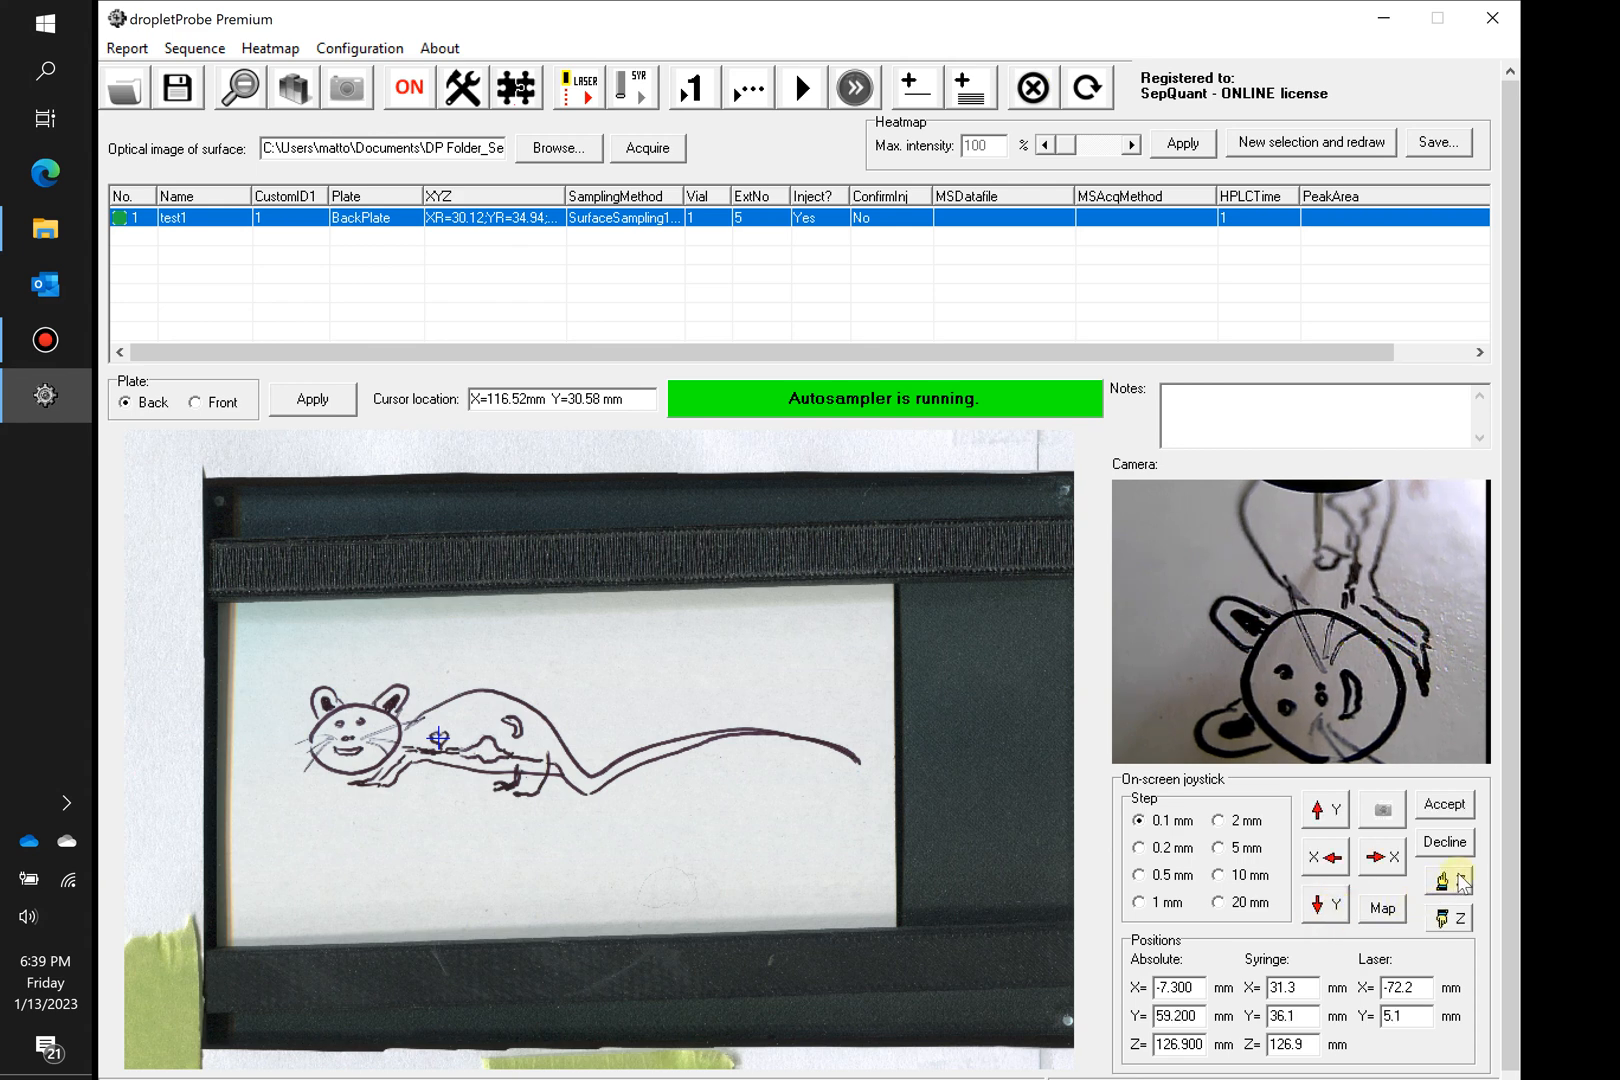
left_click(1443, 926)
Step: Fine-tune the probe in 0.2 mm steps to absolute X -7.500 mm and Y 59.600 mm, finishing at Z 127.000 mm
left_click(1160, 848)
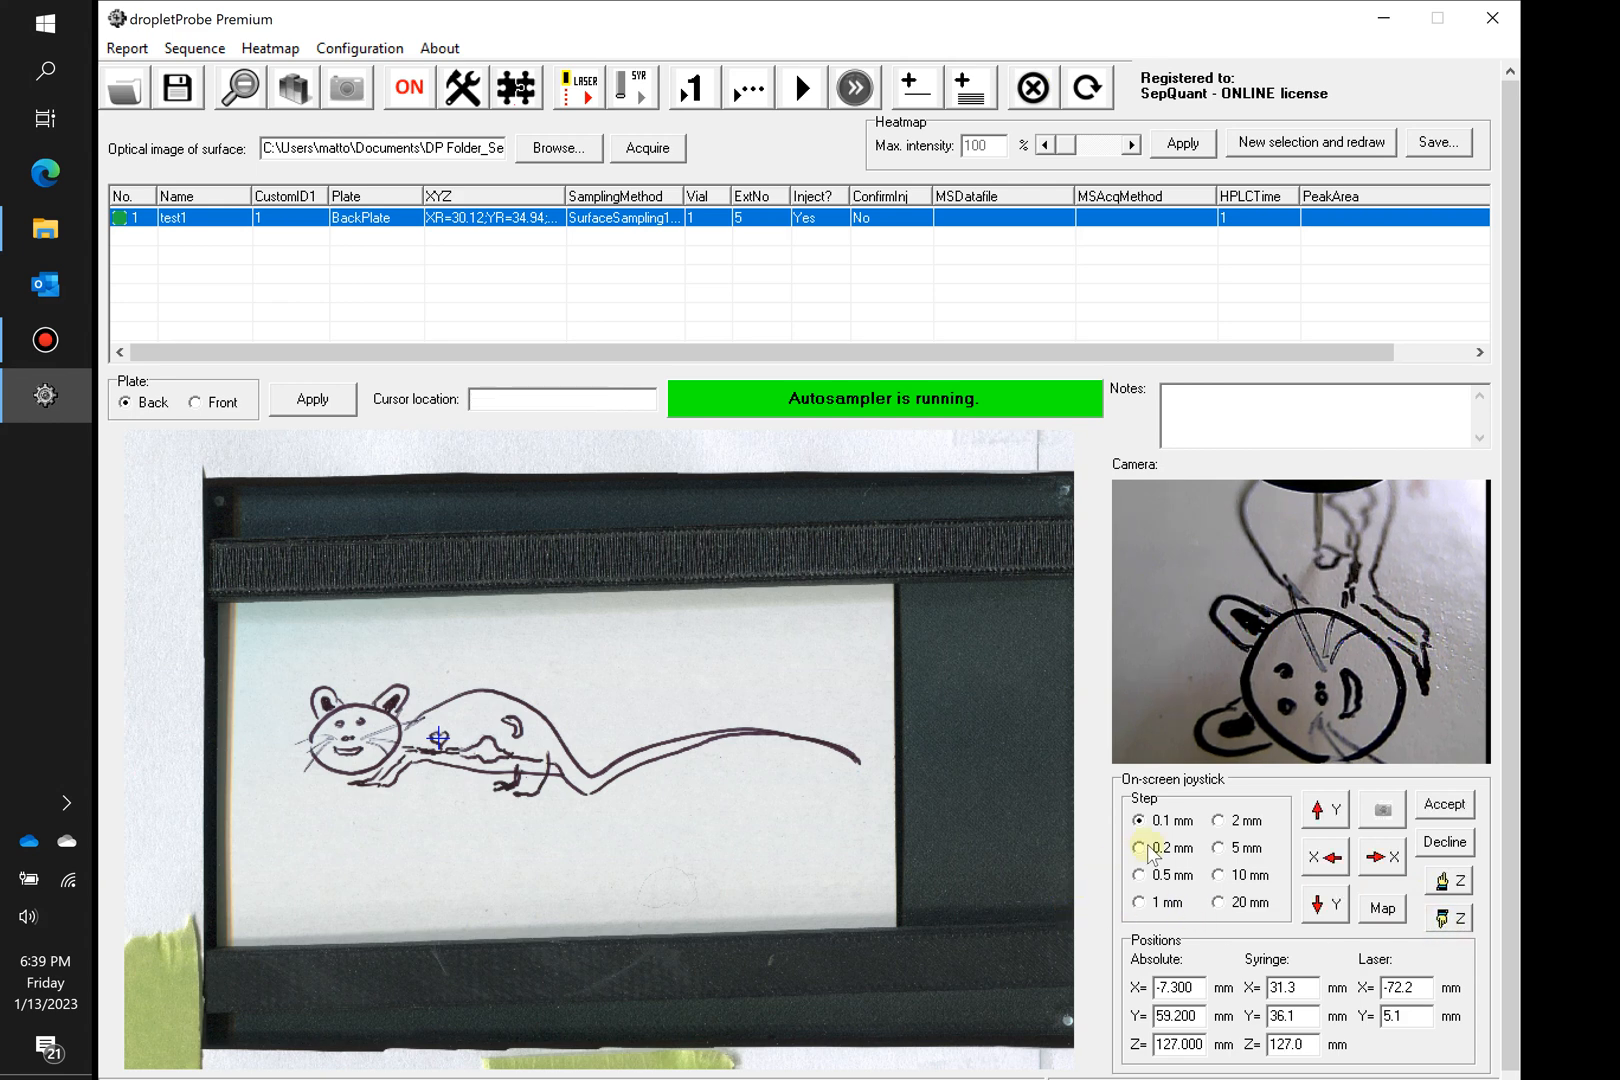
left_click(1331, 906)
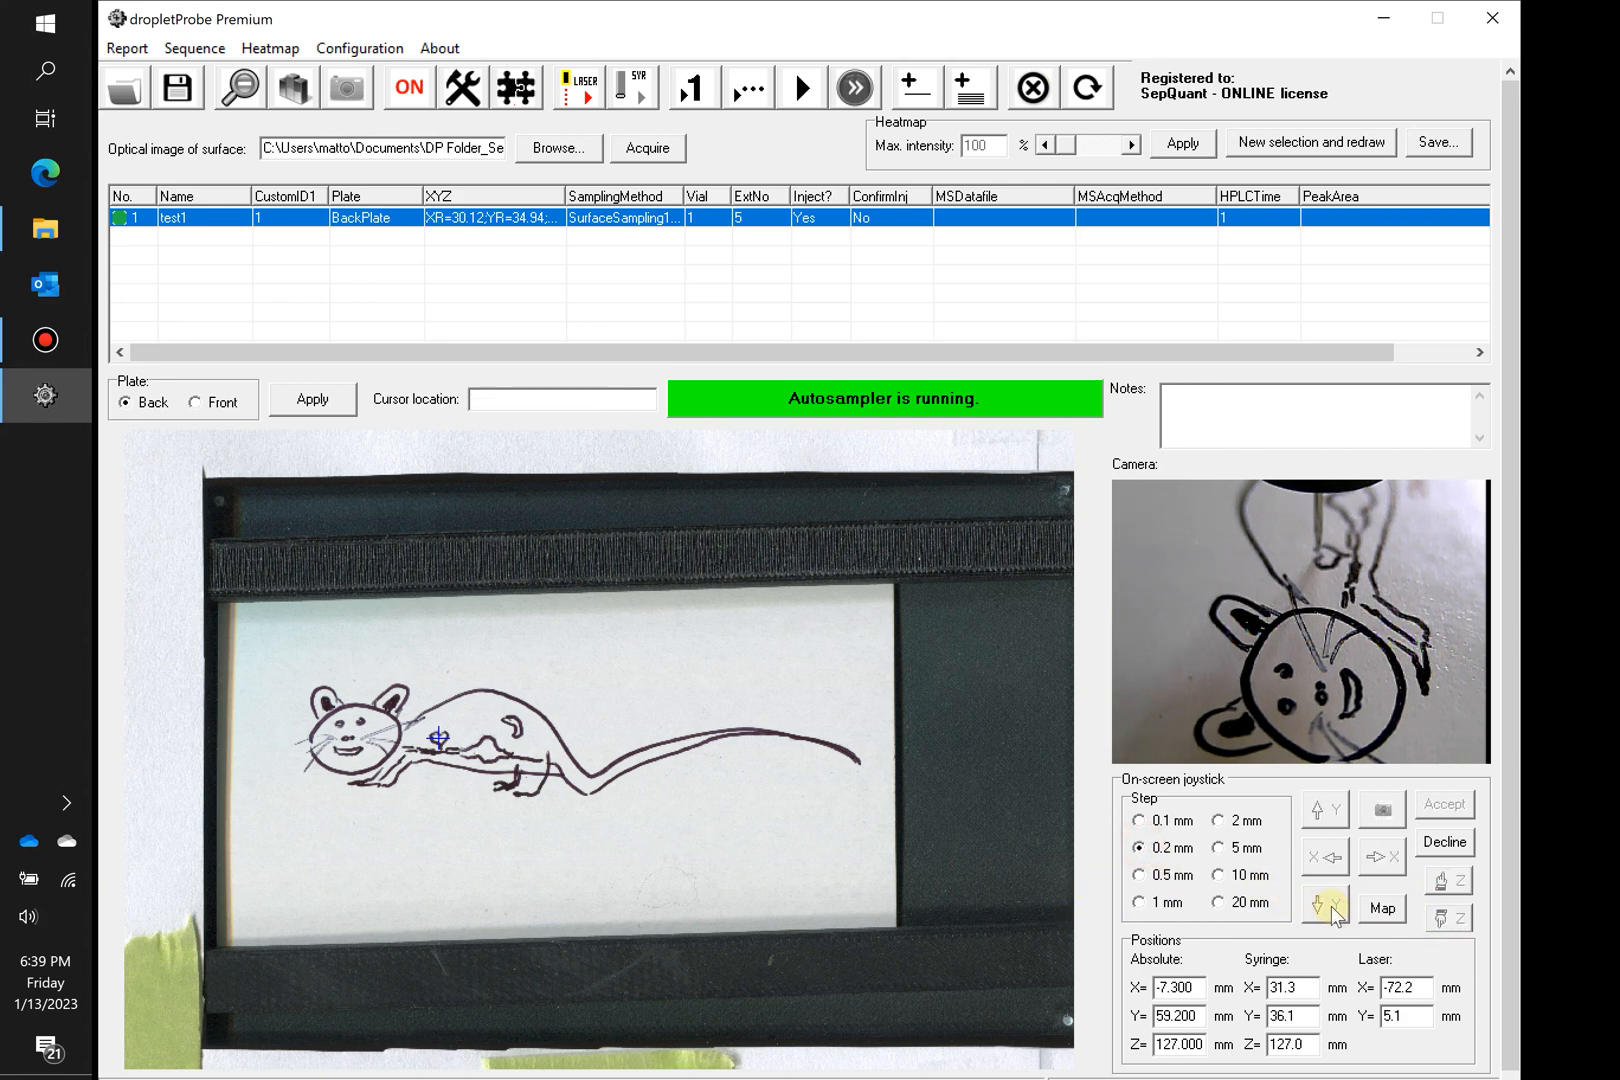
left_click(1331, 906)
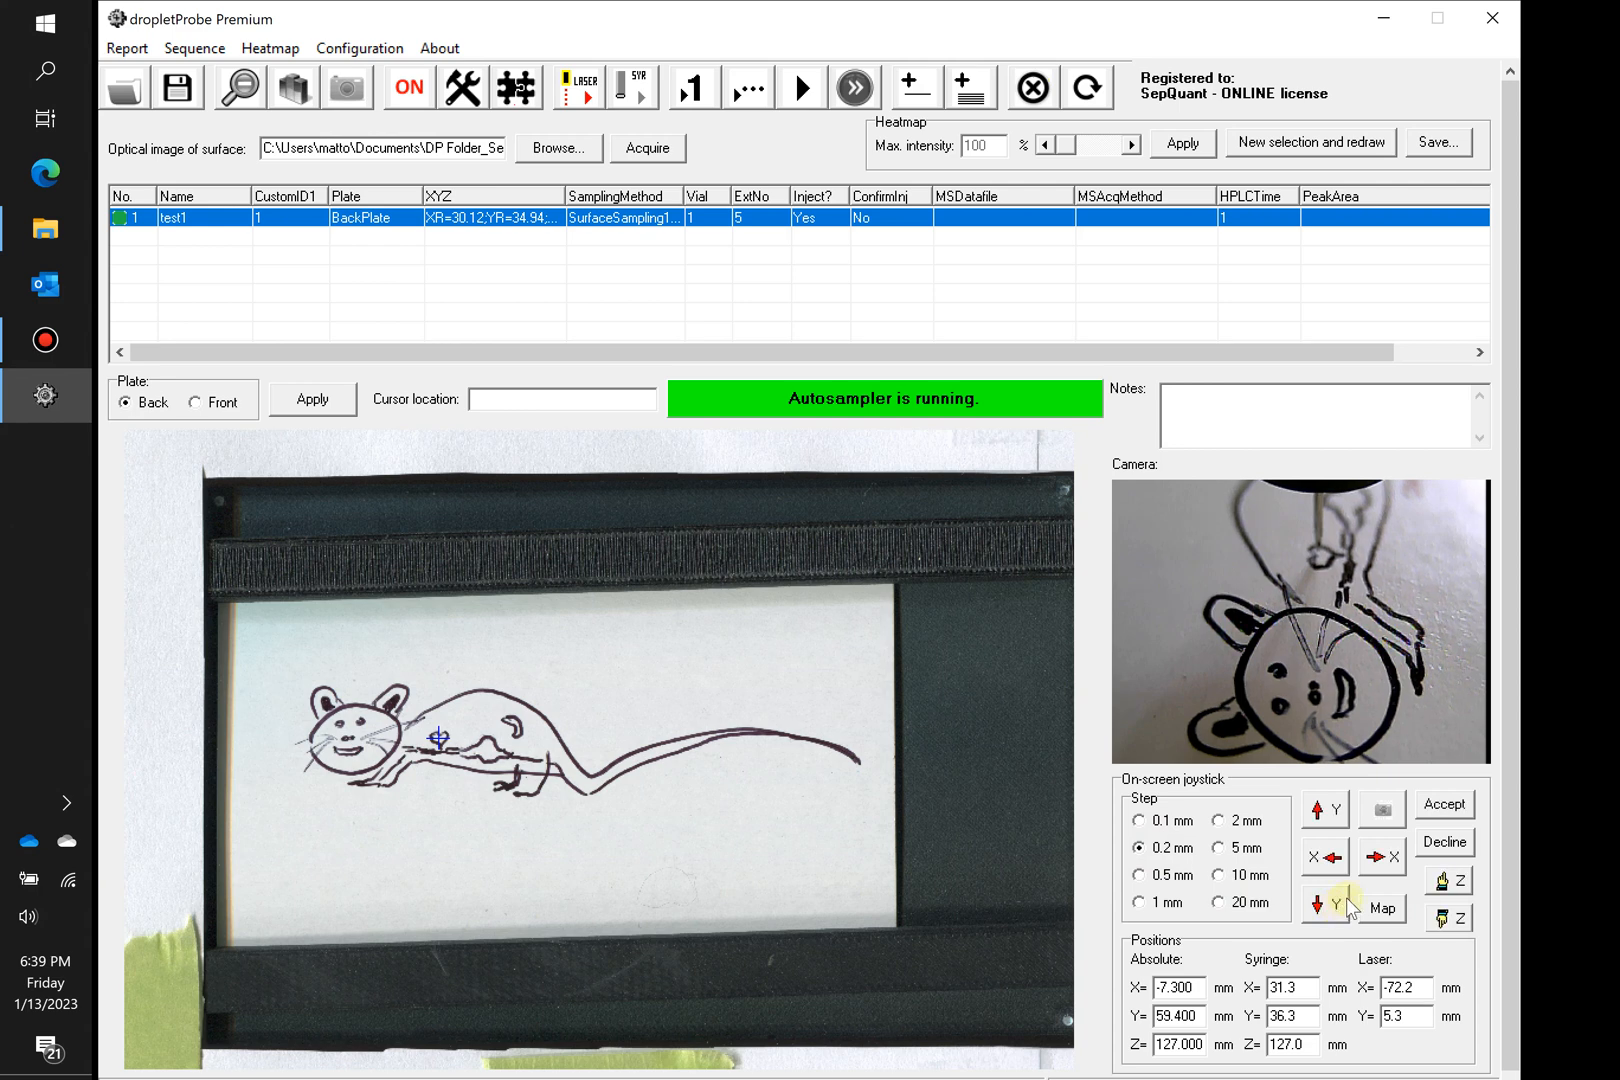
left_click(1340, 852)
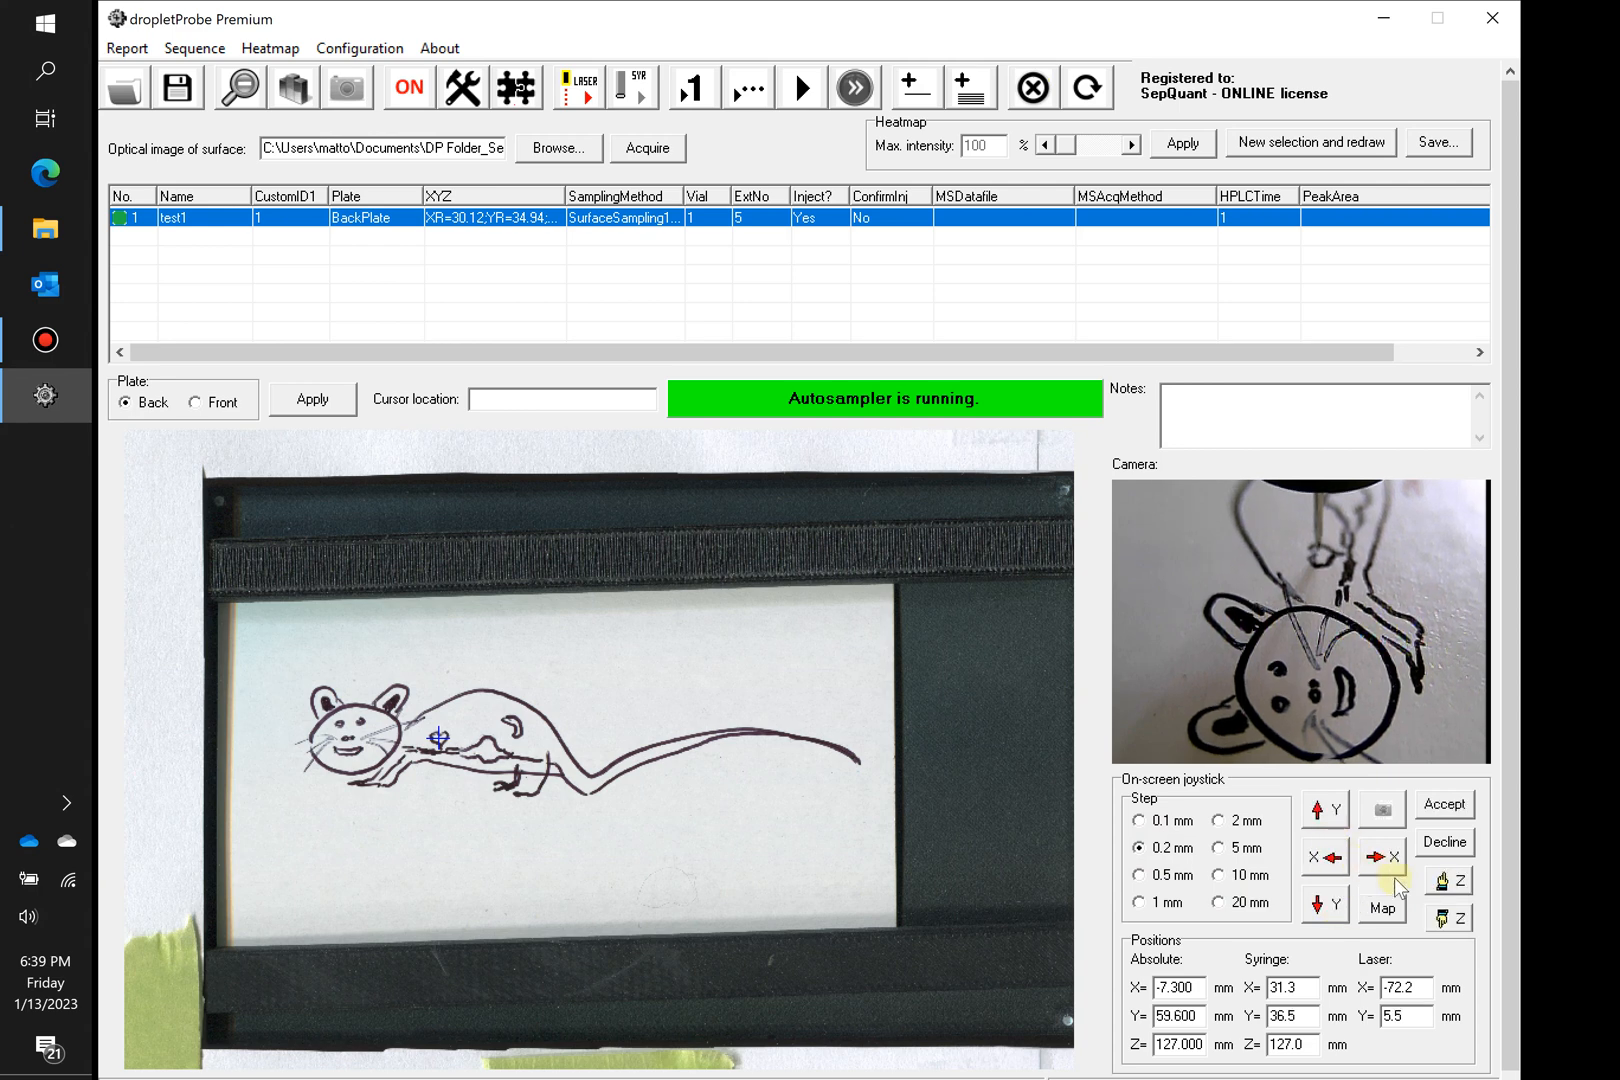
left_click(1466, 915)
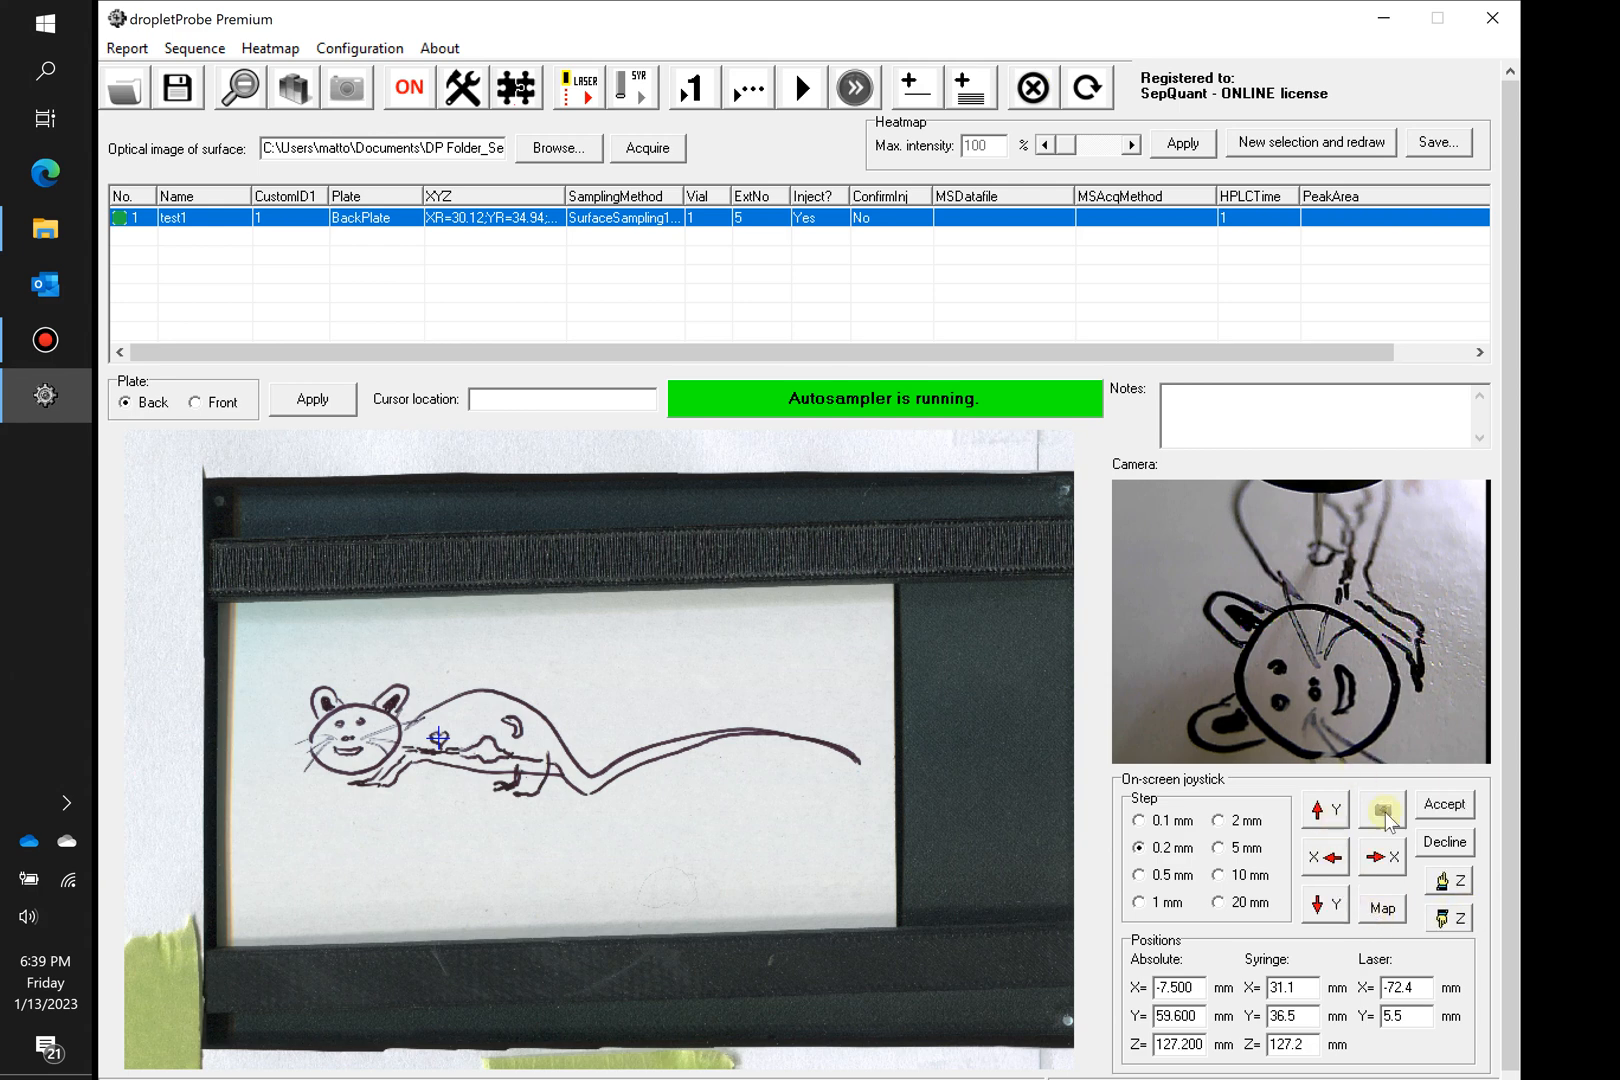
left_click(1455, 880)
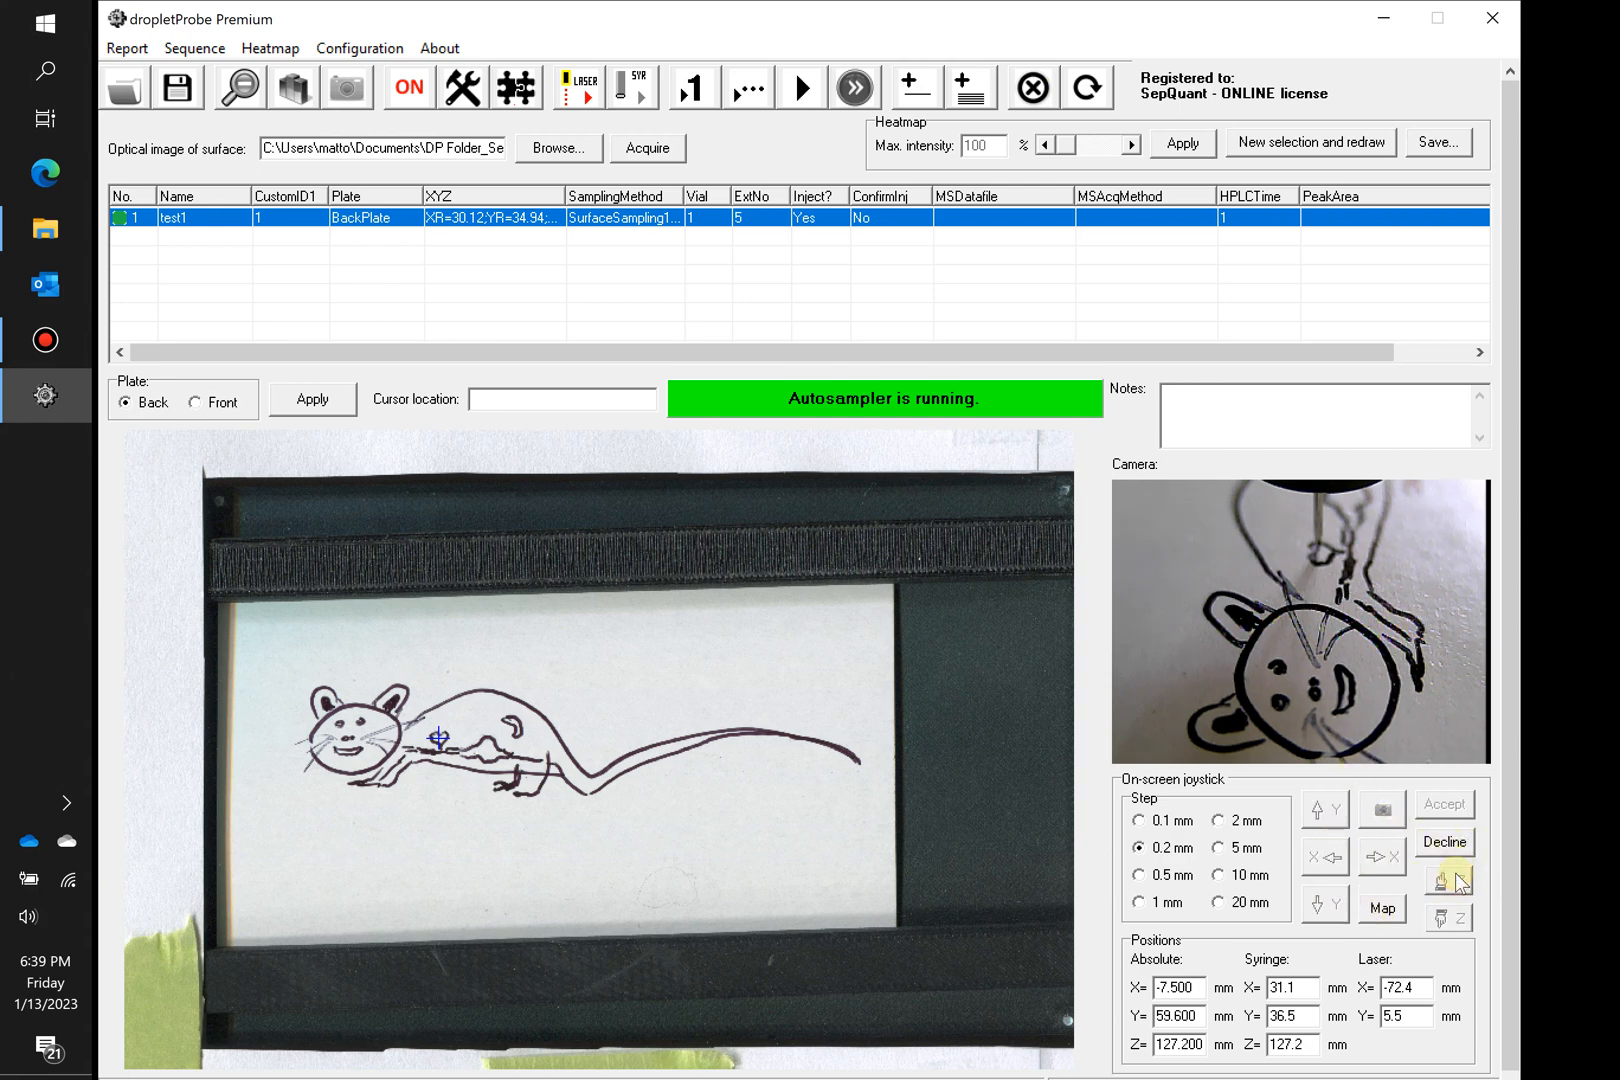
Step: Reset the joystick step to 0.1 mm and accept the adjusted probe position for test1 in the sample list
left_click(1138, 821)
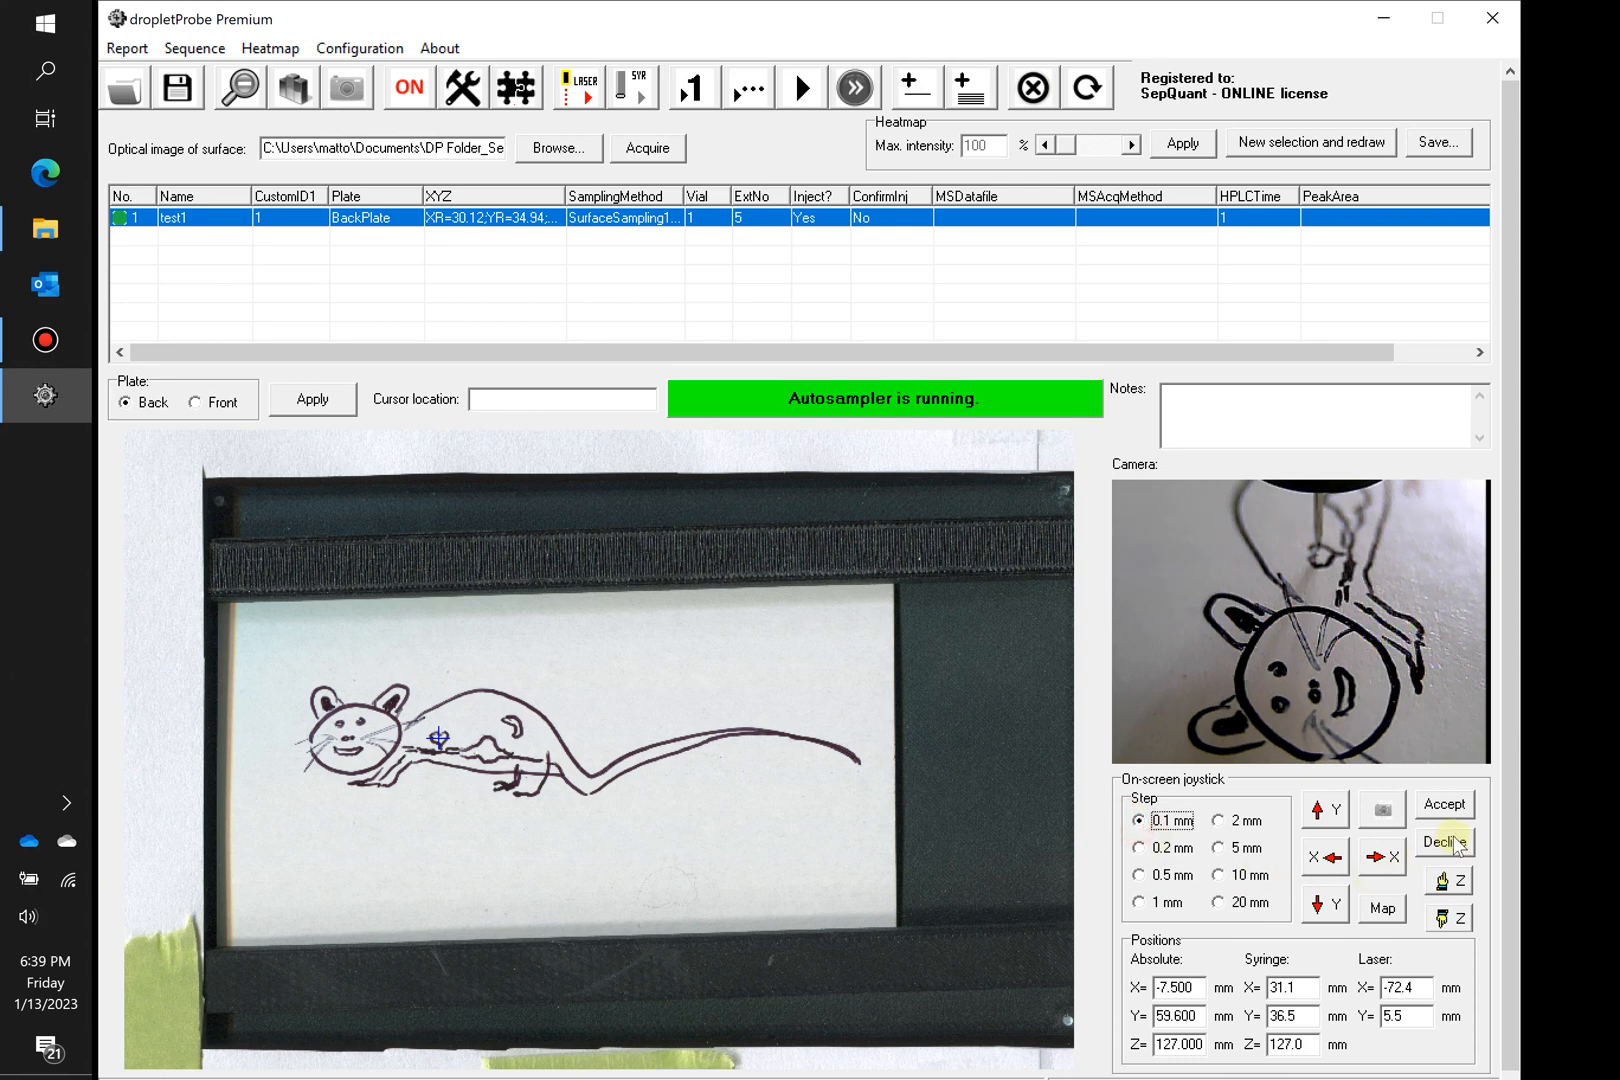
left_click(1444, 804)
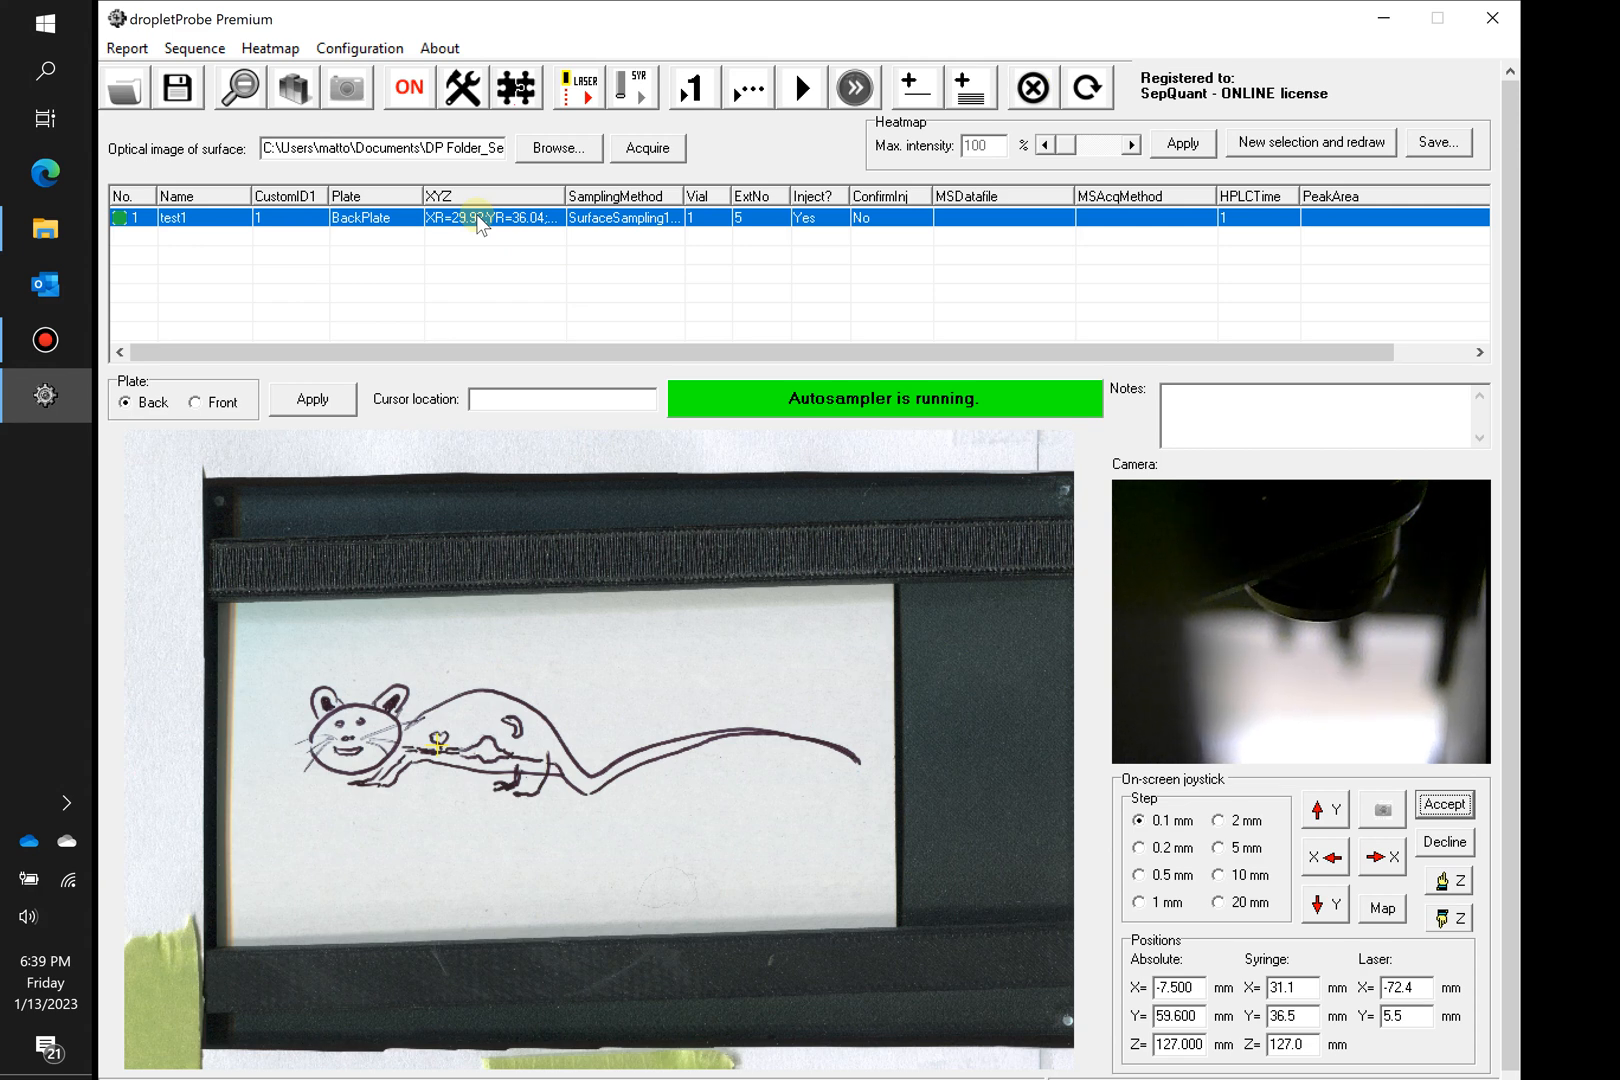
left_click(810, 570)
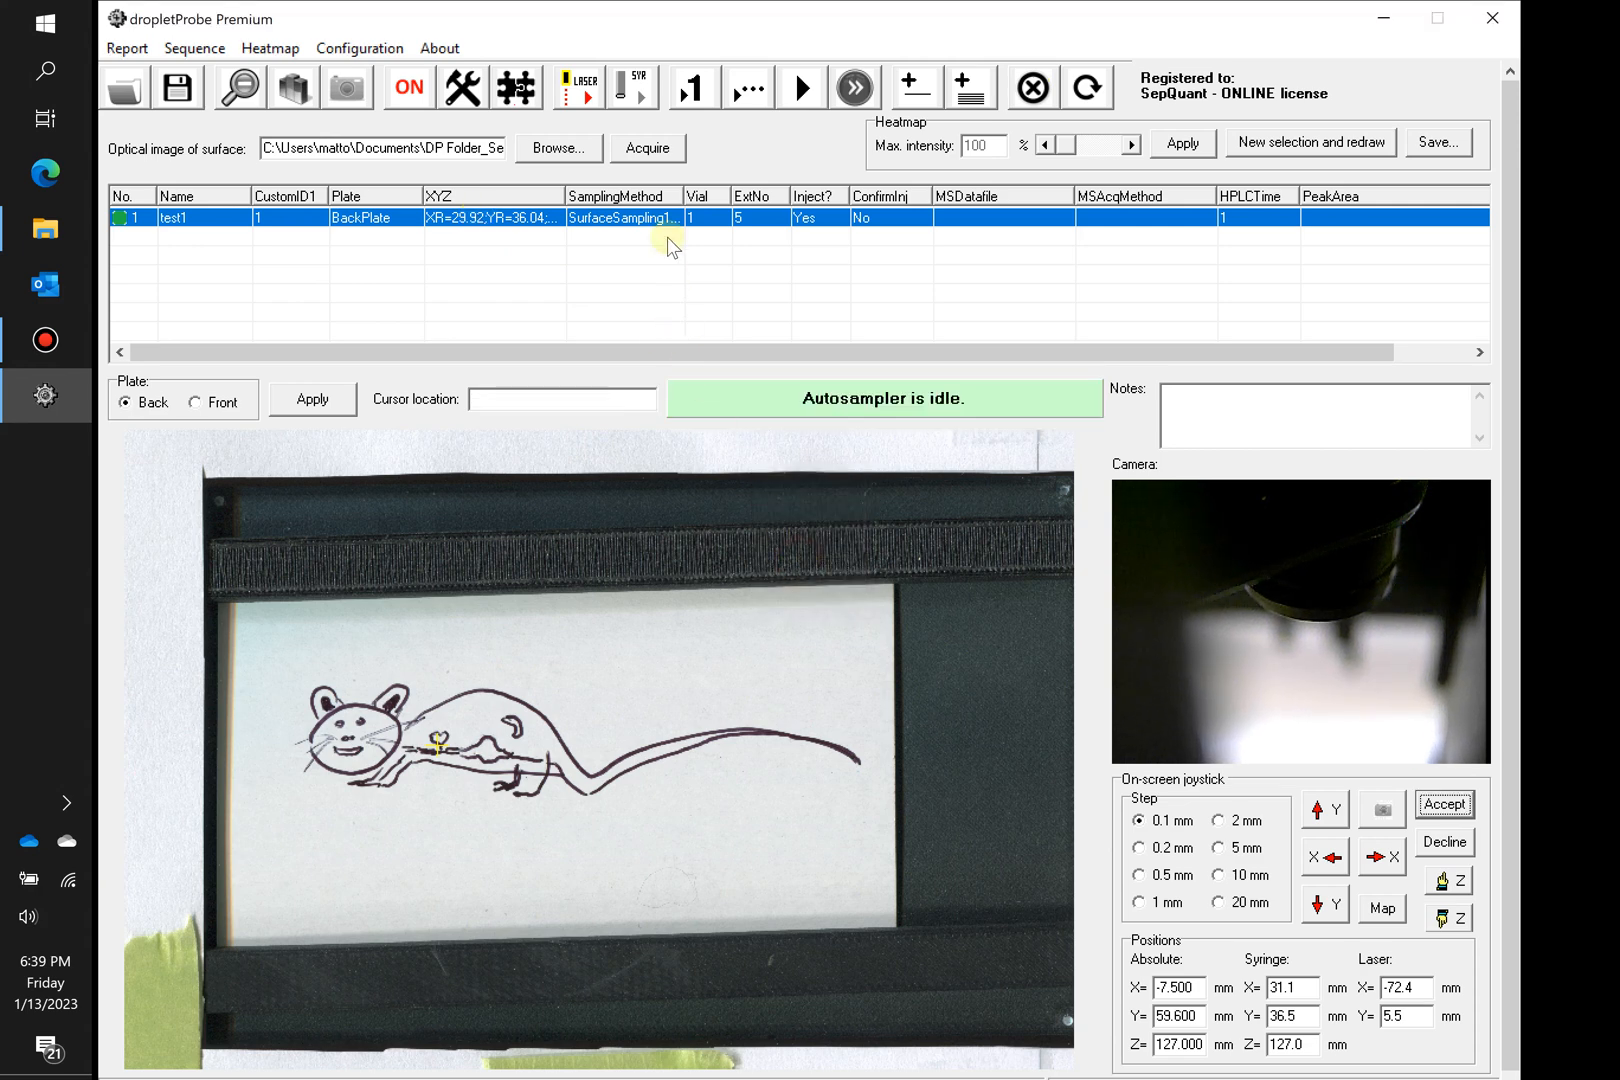
Step: Start the run of the single selected sample test1, adding new pictures to the existing ones
left_click(683, 96)
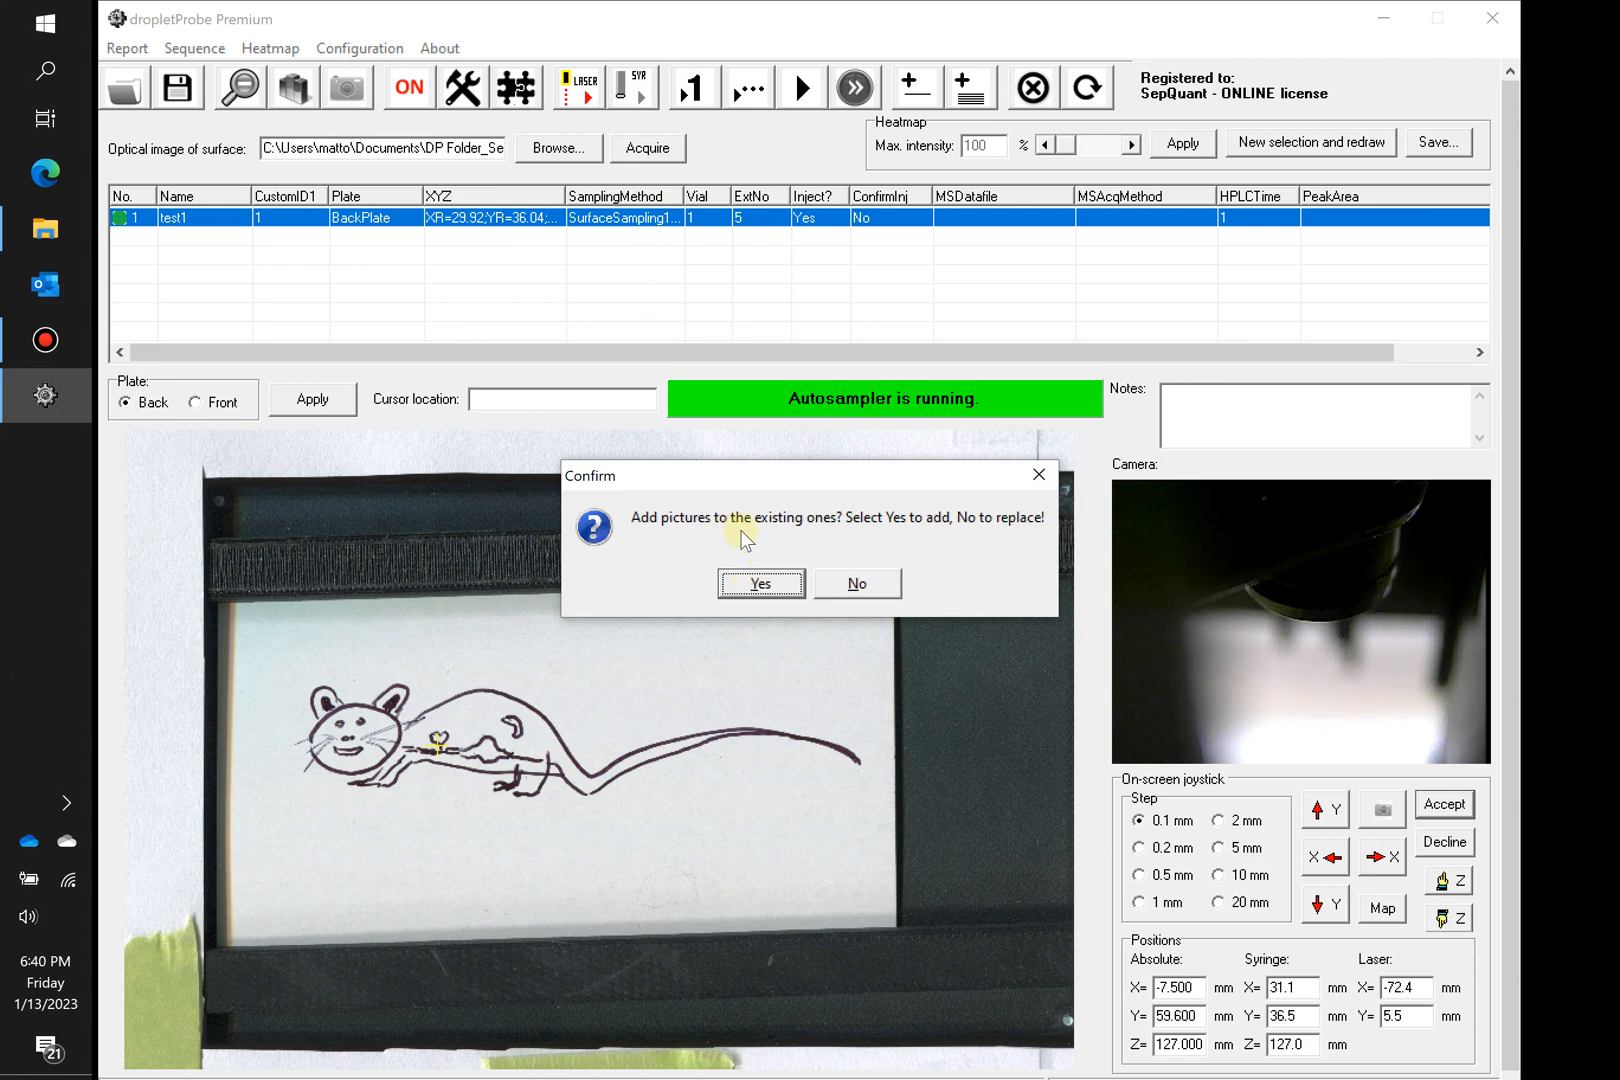
left_click(758, 586)
left_click(852, 549)
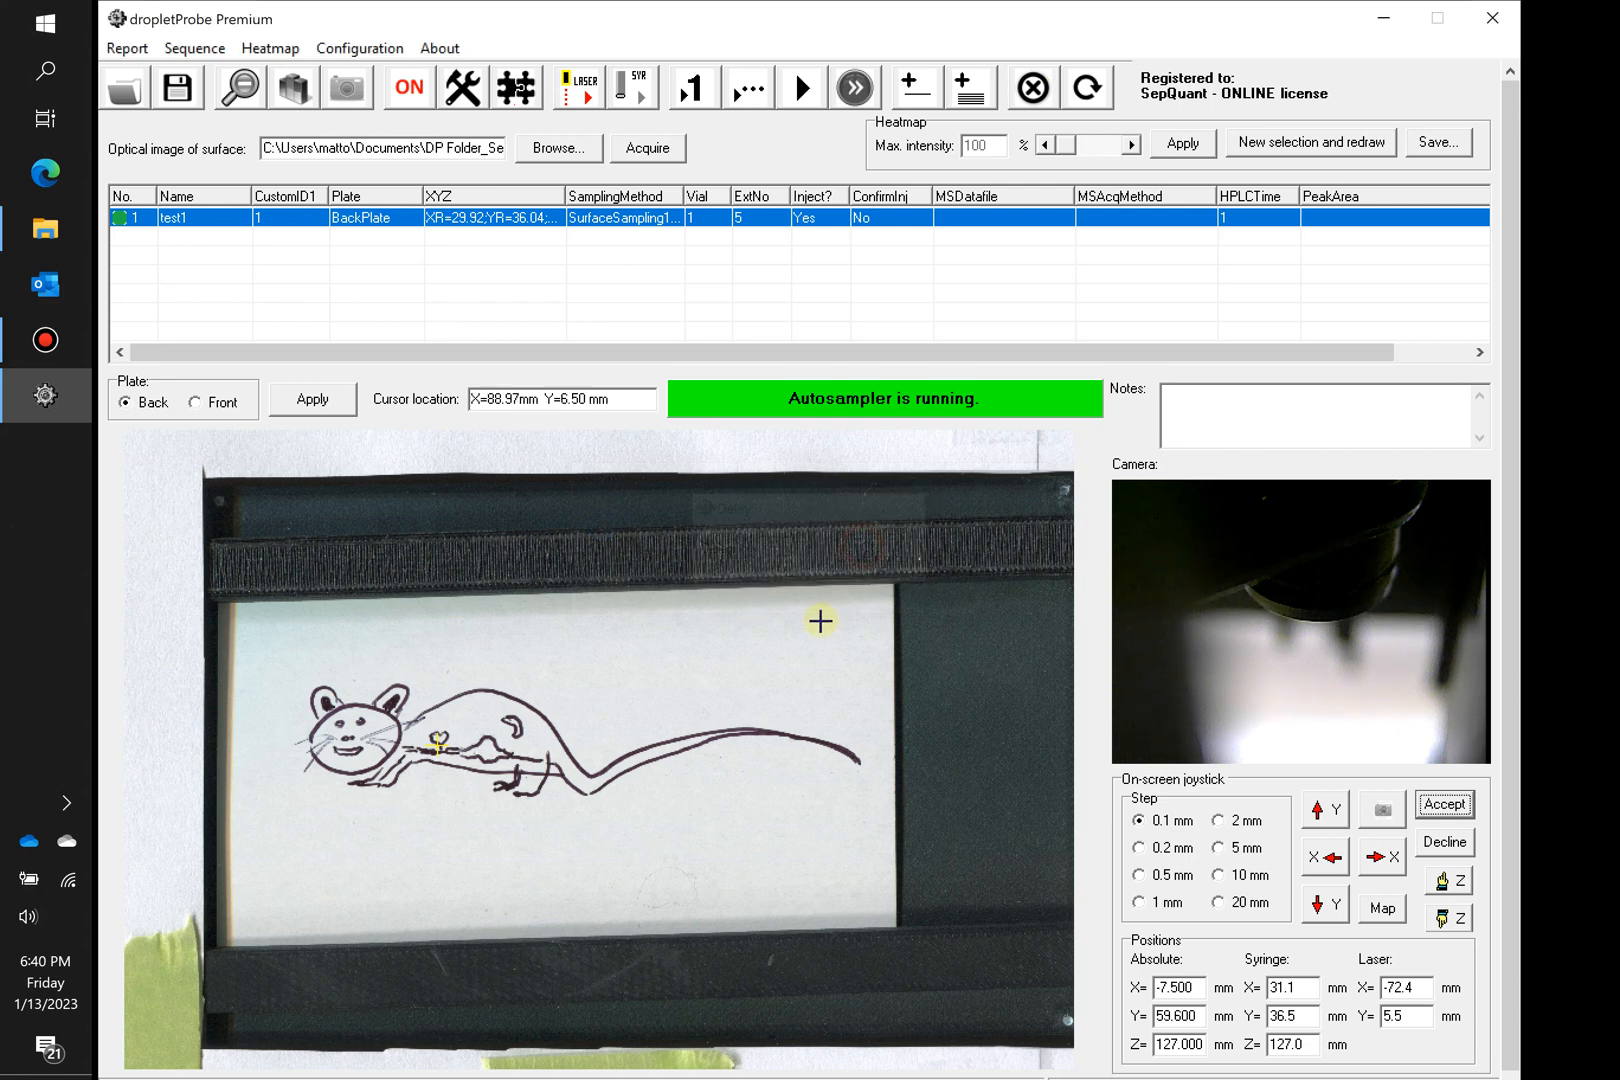